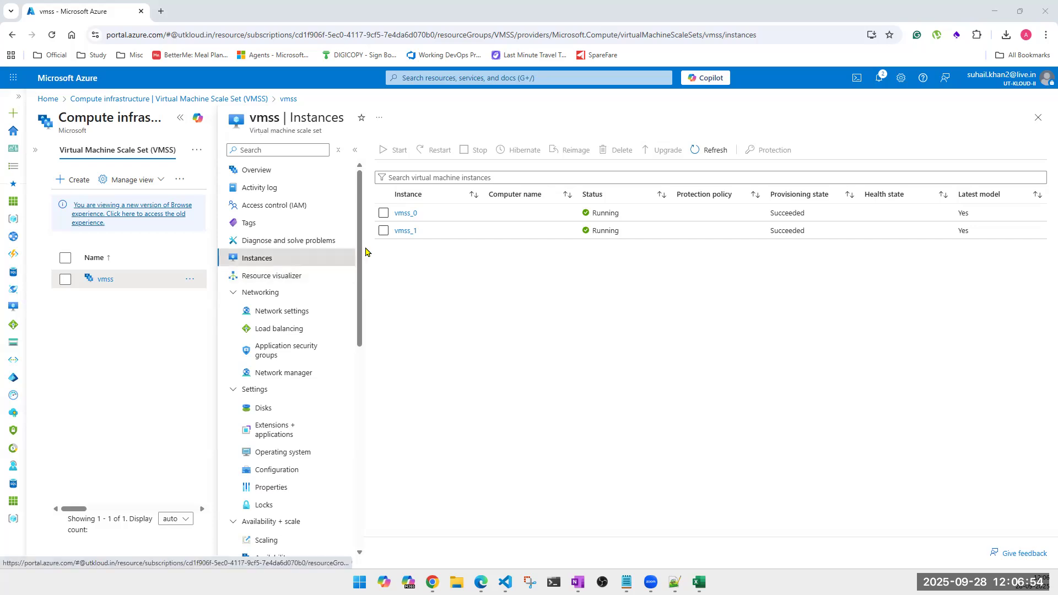
- Check the overview pages of scale set instances vmss_0 and vmss_1 for their IP addresses
left_click(397, 217)
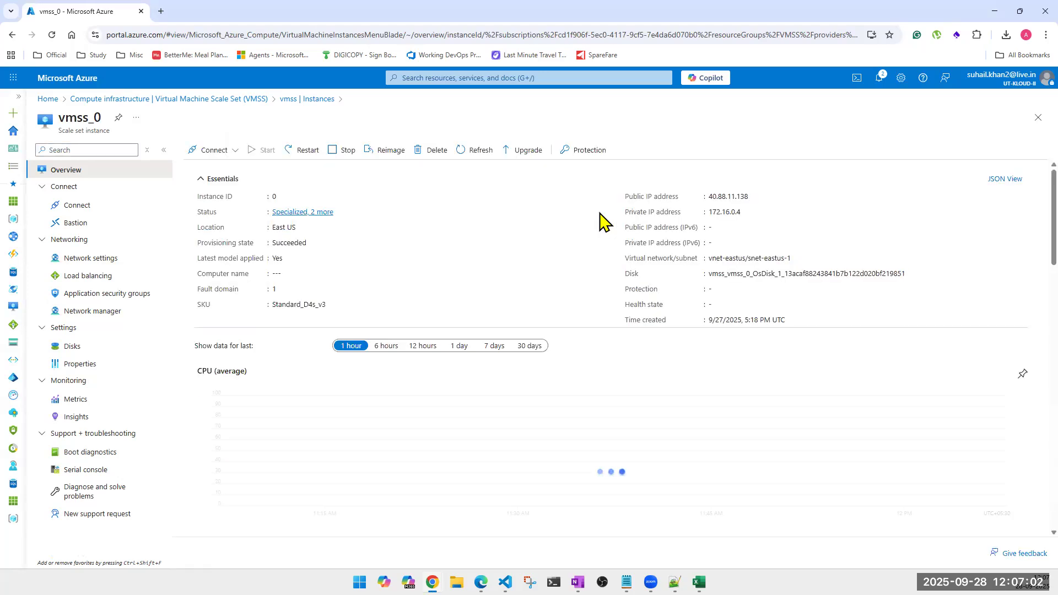
left_click(1038, 117)
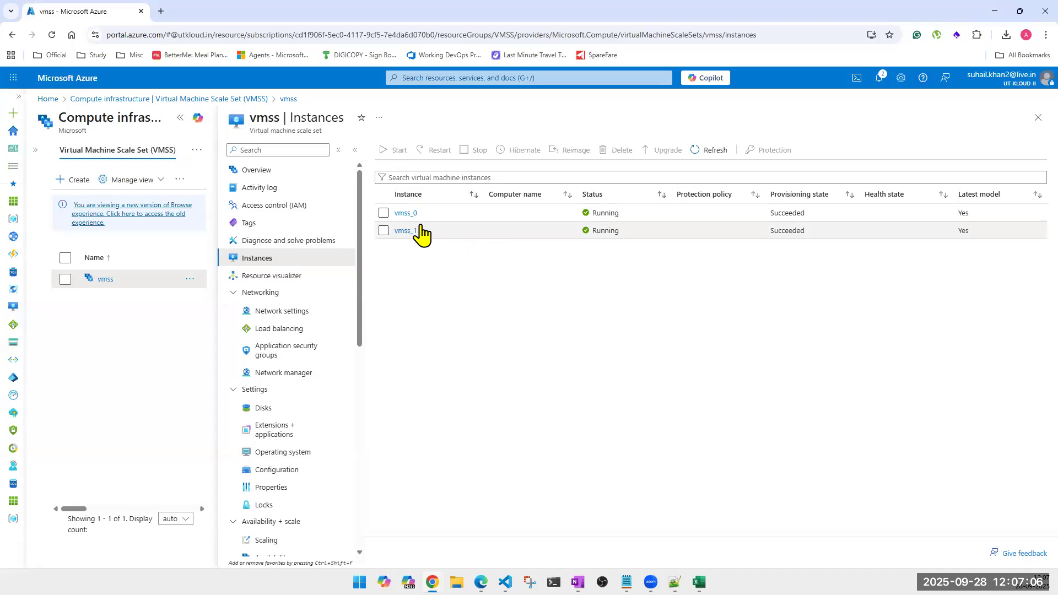
left_click(402, 215)
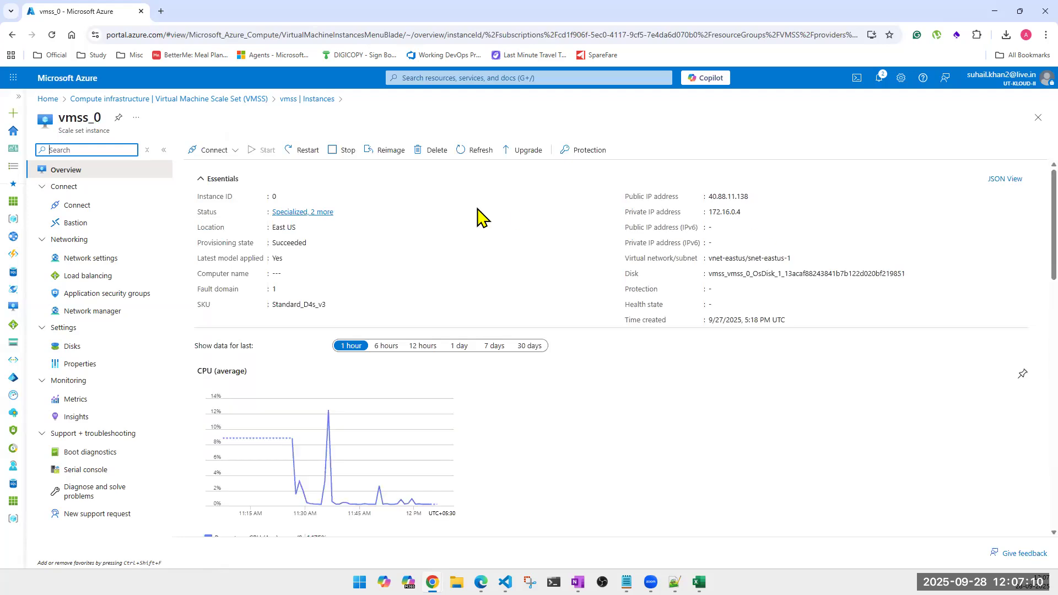
left_click(1037, 118)
left_click(402, 232)
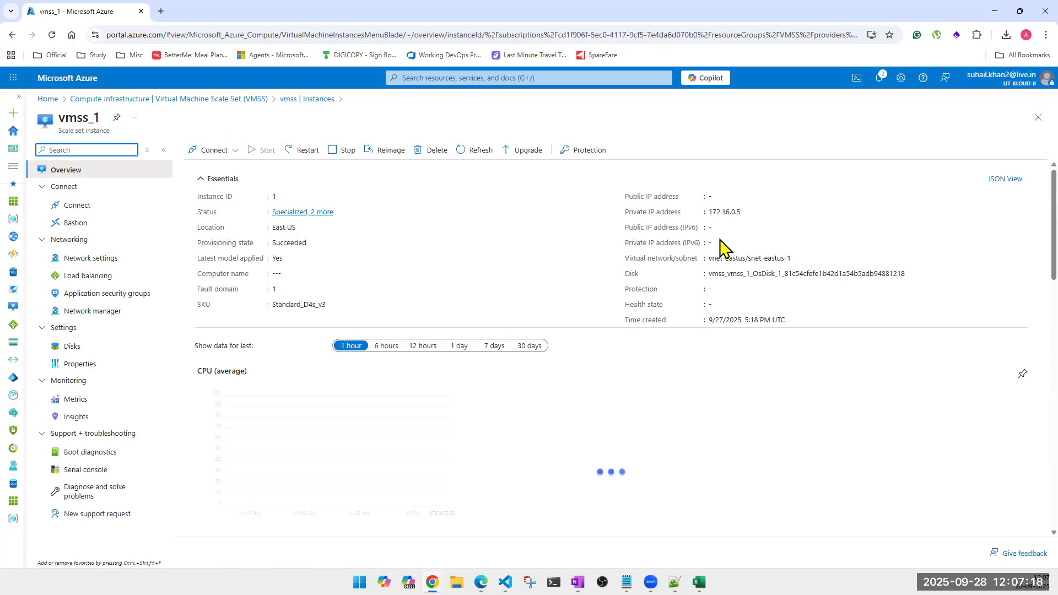
left_click(1034, 119)
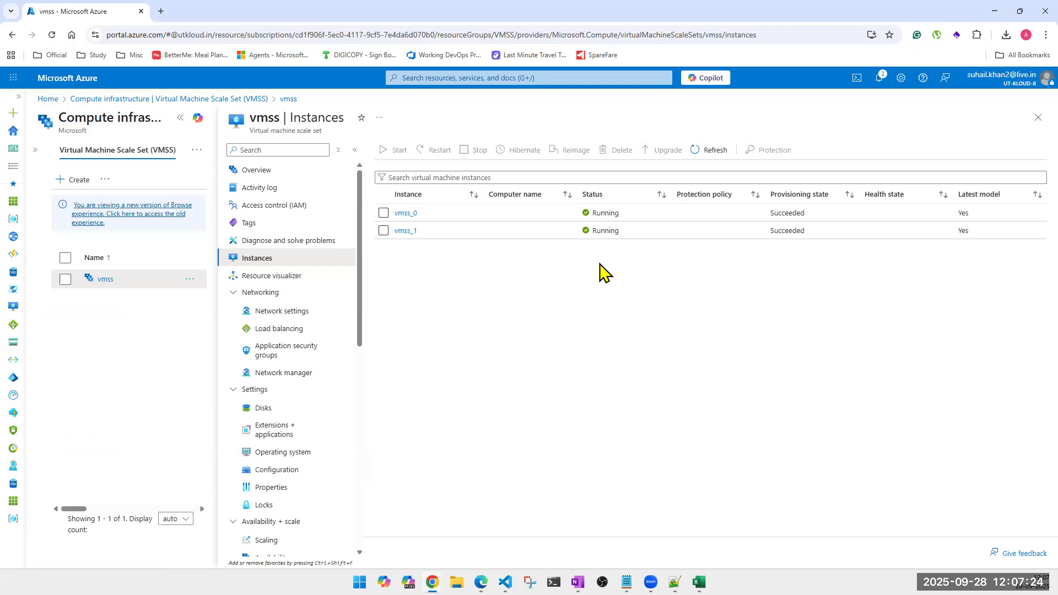
- Copy the public IP address of instance vmss_0 and return to the instance list
left_click(399, 214)
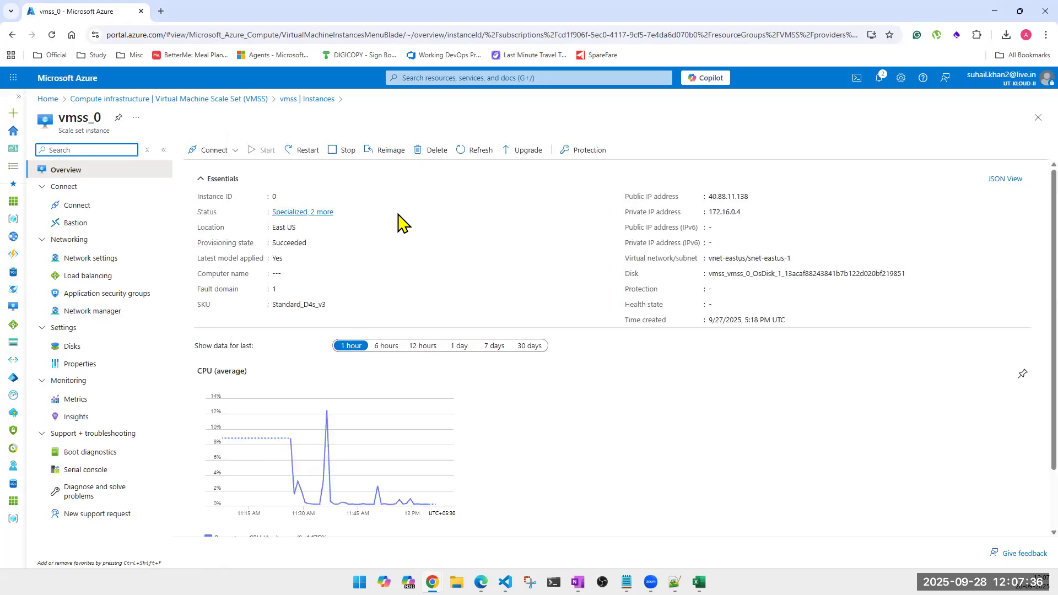
left_click(754, 196)
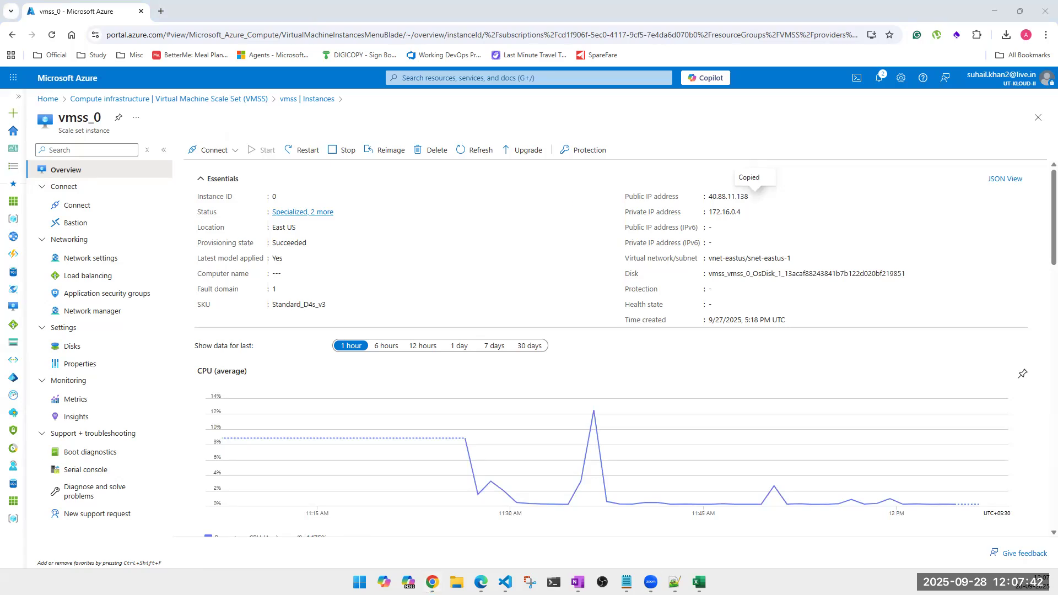
left_click(1037, 117)
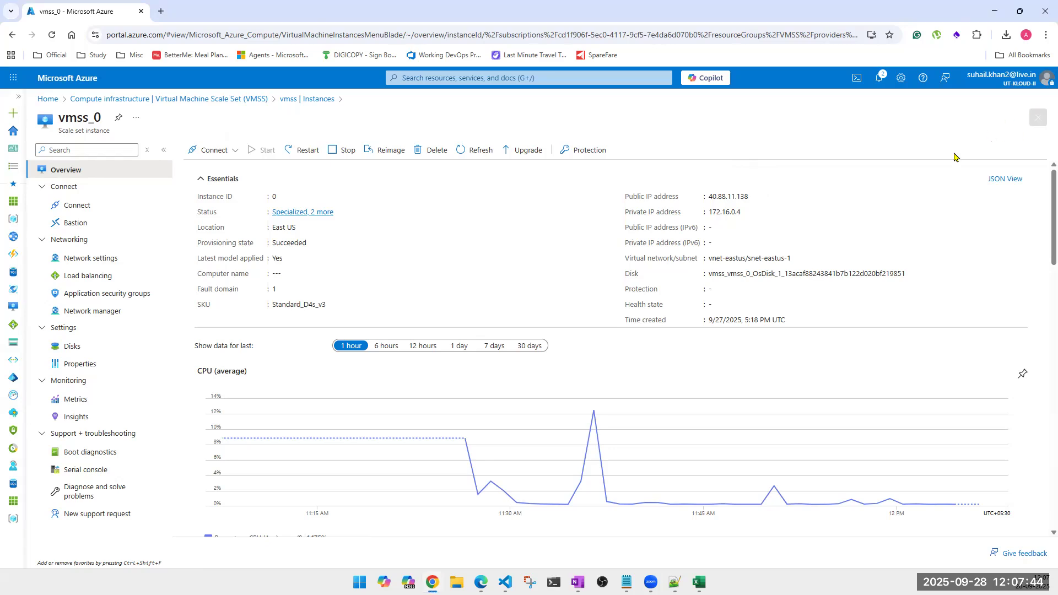
- Copy instance vmss_1's public IP address, view the website it serves in a new incognito tab despite the HTTPS warning, and close it
left_click(406, 230)
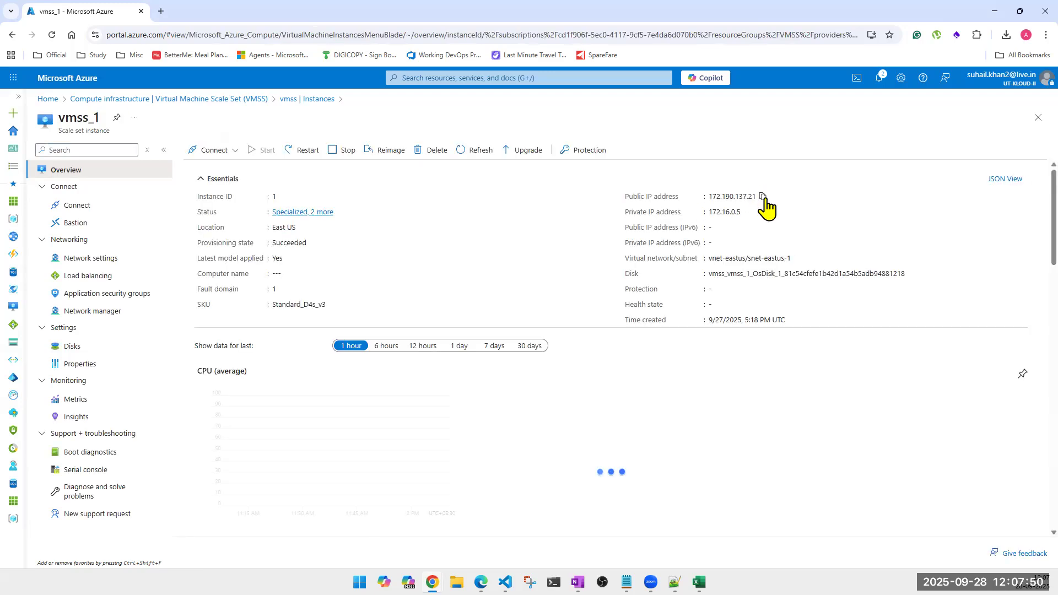
left_click(764, 197)
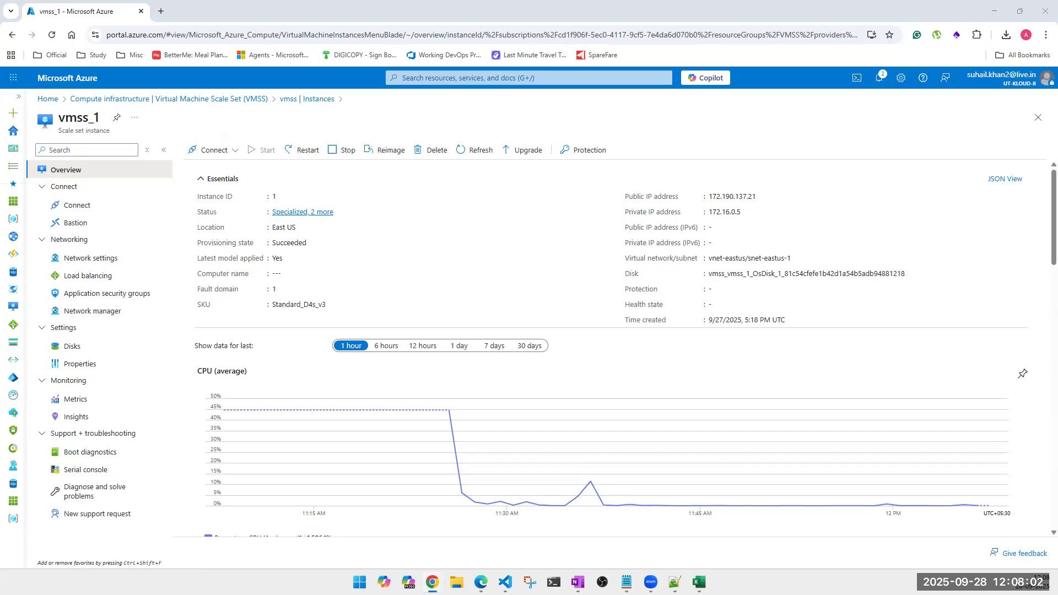
key("alt+Tab")
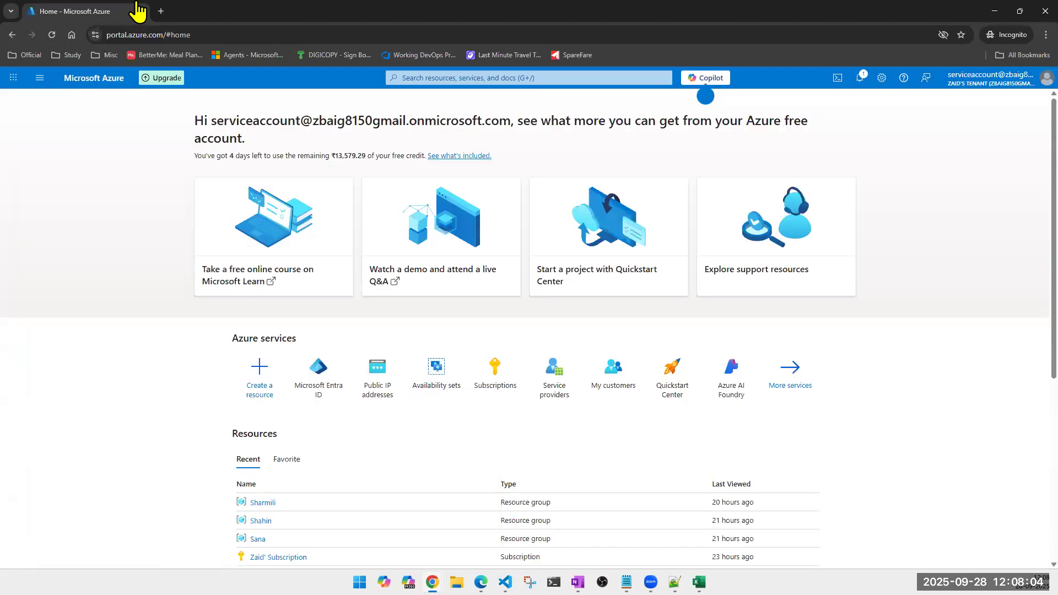
left_click(159, 11)
key("ctrl+v")
key("Return")
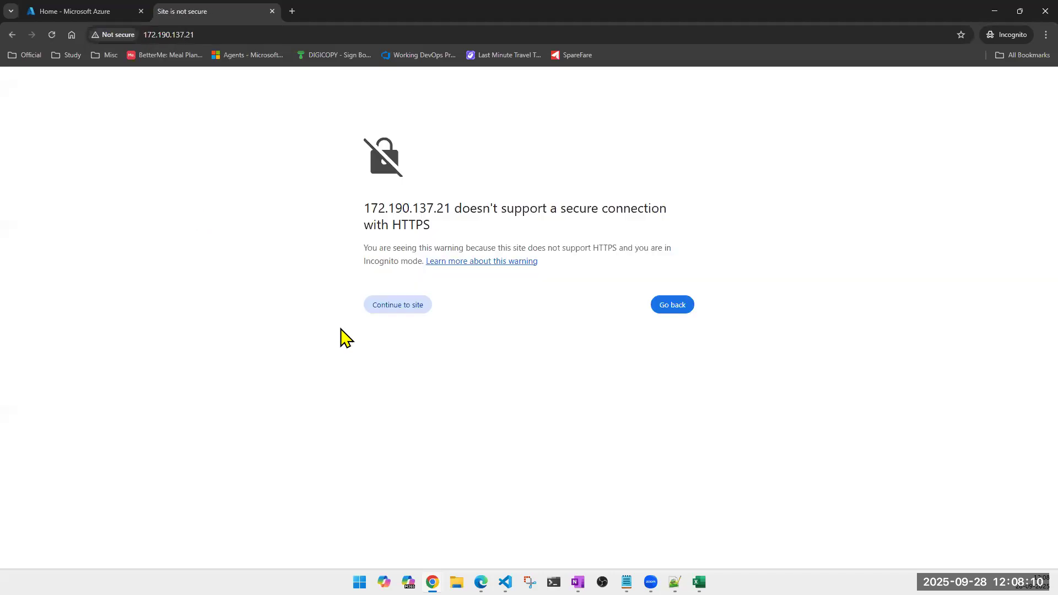
left_click(393, 306)
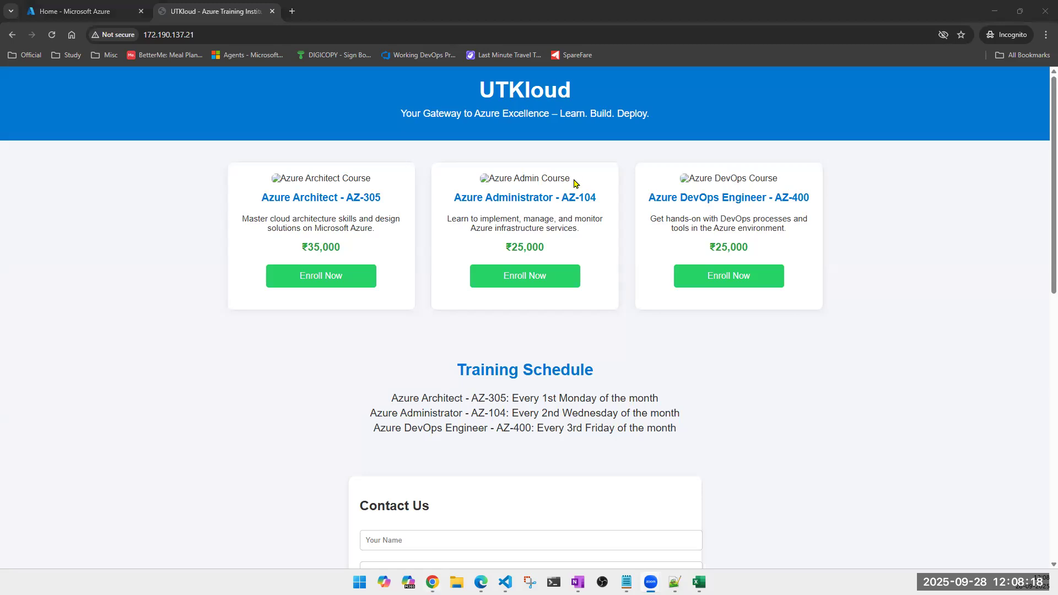
left_click(271, 11)
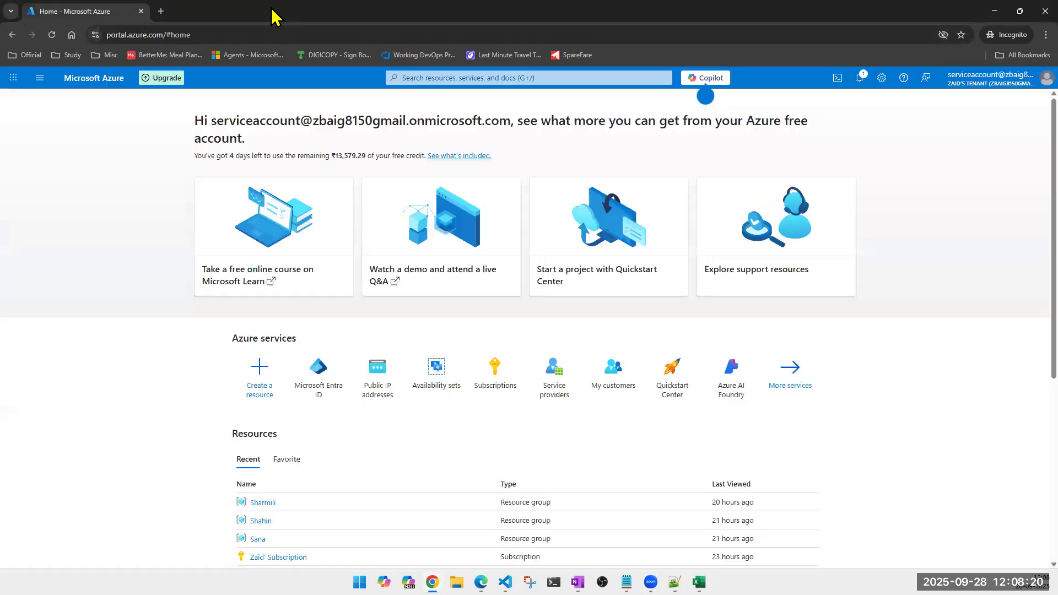
left_click(994, 11)
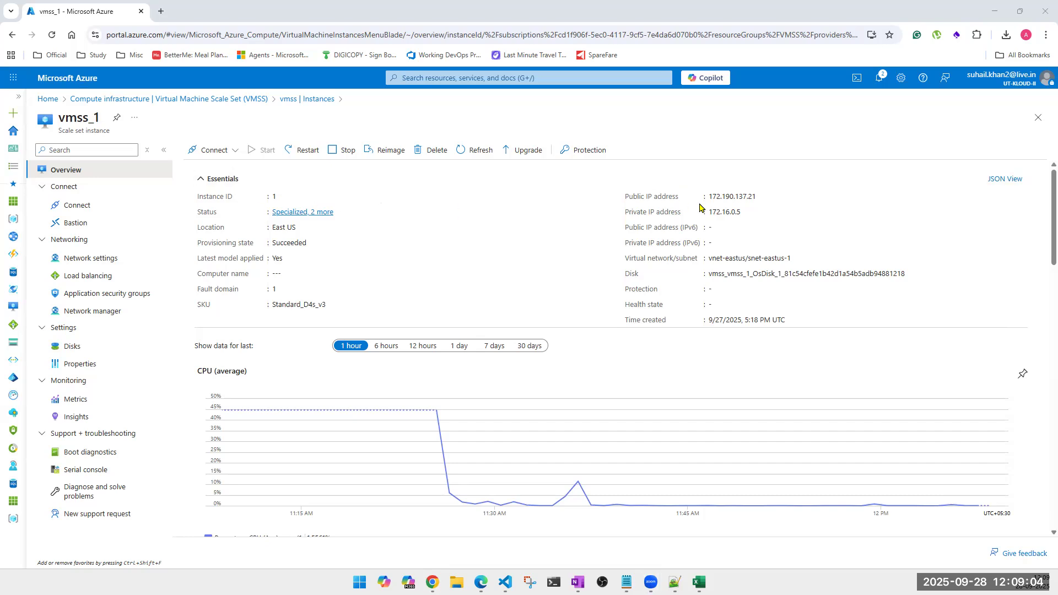
- Review the vmss scale set's scaling configuration, including its custom autoscale rules and instance limits
left_click(1037, 117)
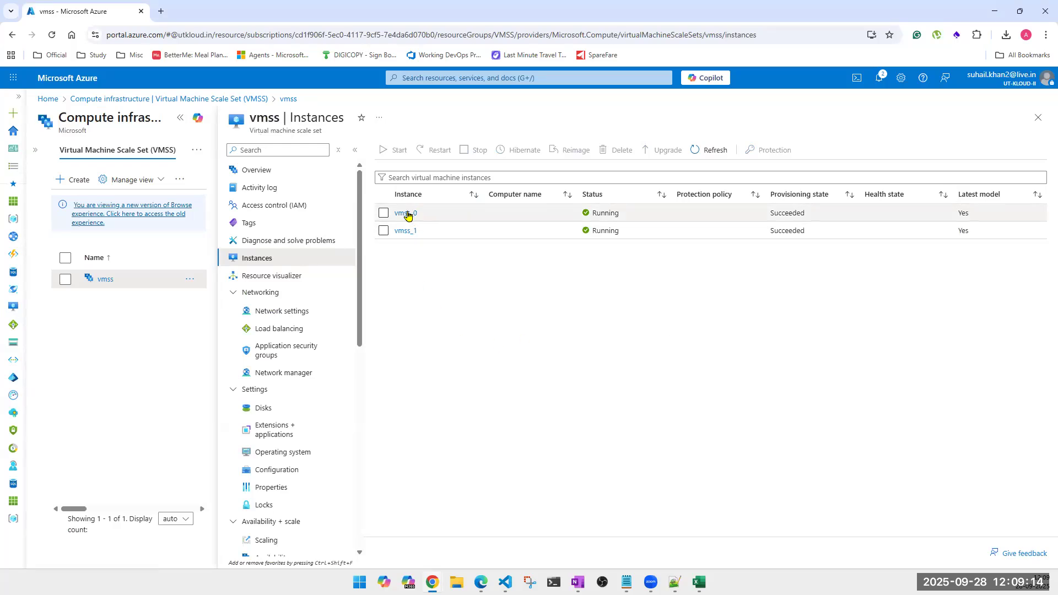
scroll(300, 380, "down", 1)
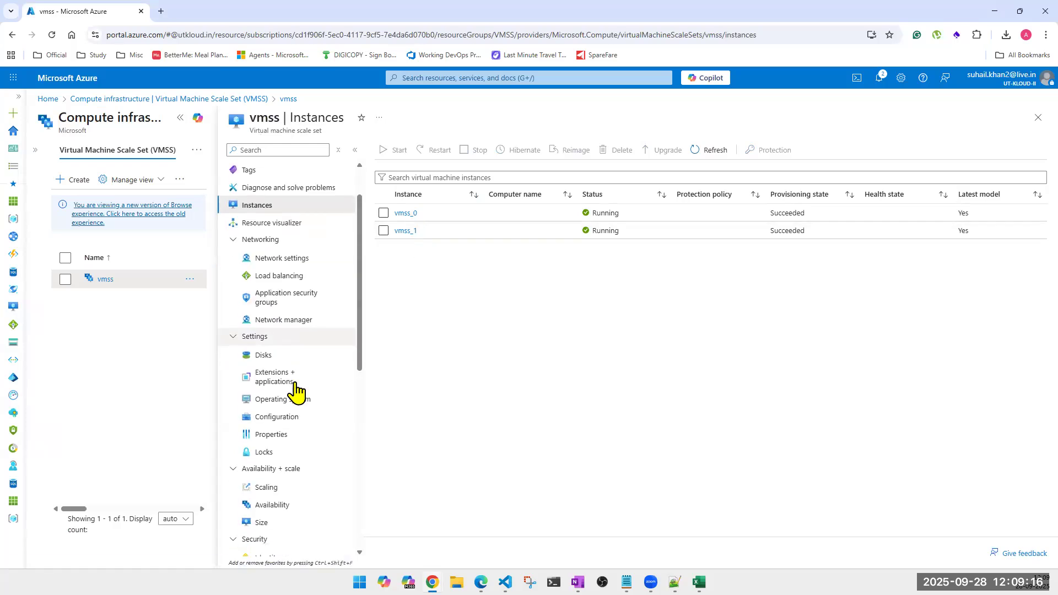
left_click(263, 489)
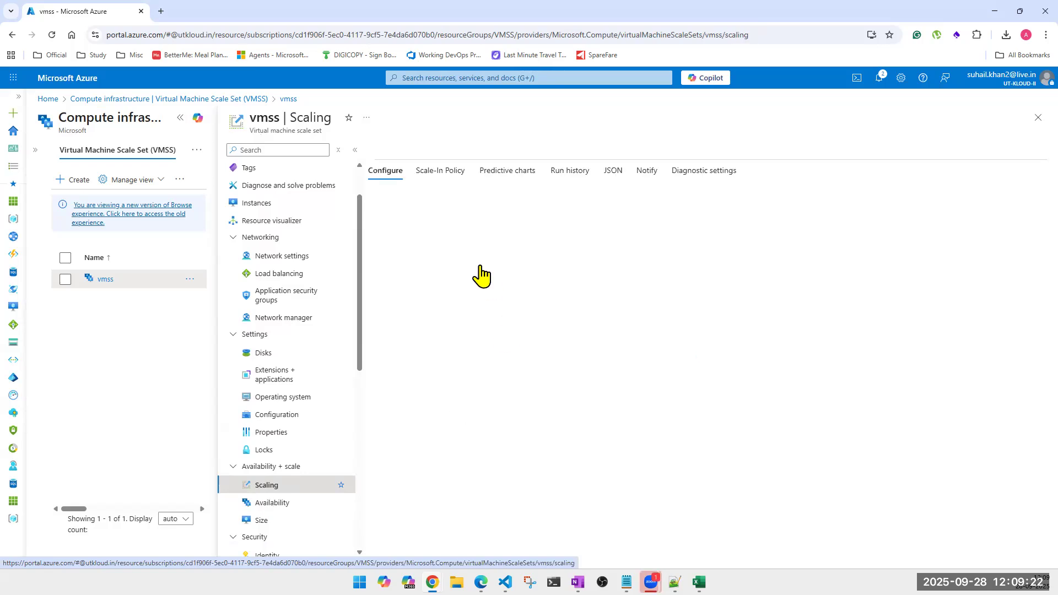
scroll(574, 404, "down", 3)
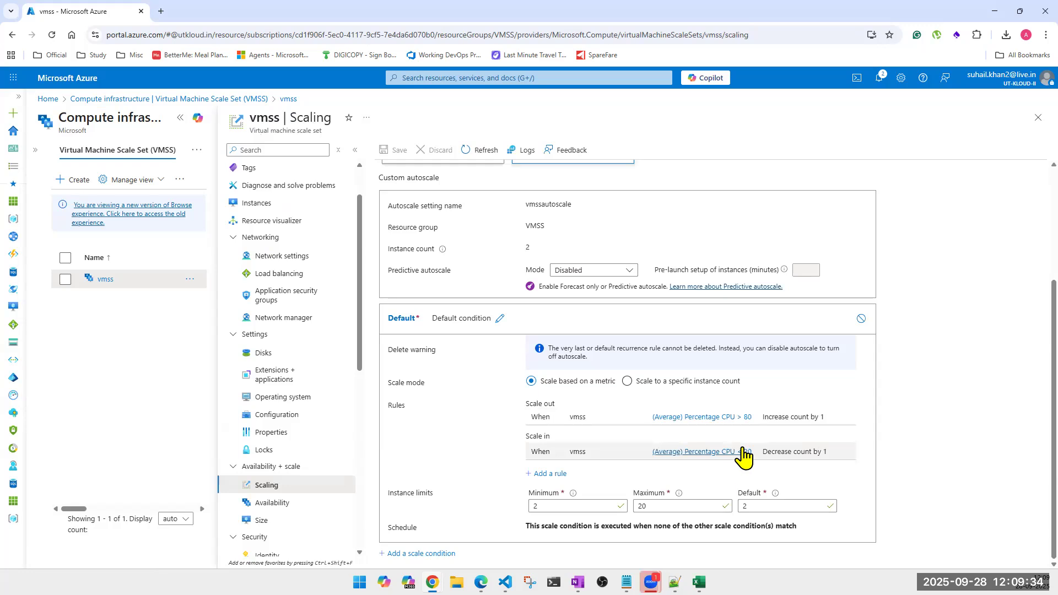
scroll(511, 430, "up", 1)
scroll(512, 430, "up", 3)
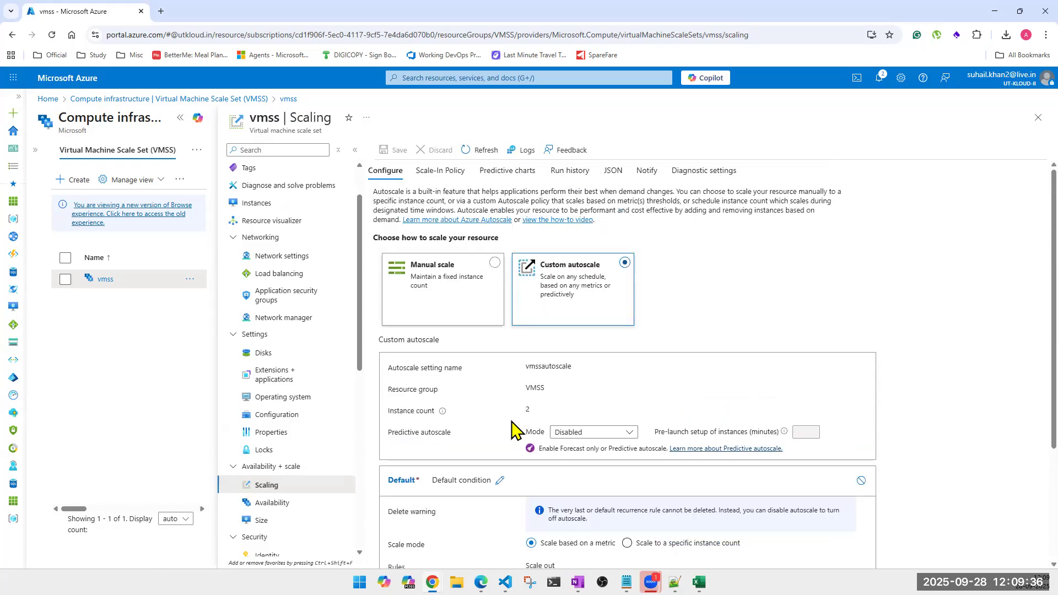
- Reopen the instance list of the vmss scale set and copy the public IP address of instance vmss_0
left_click(1037, 117)
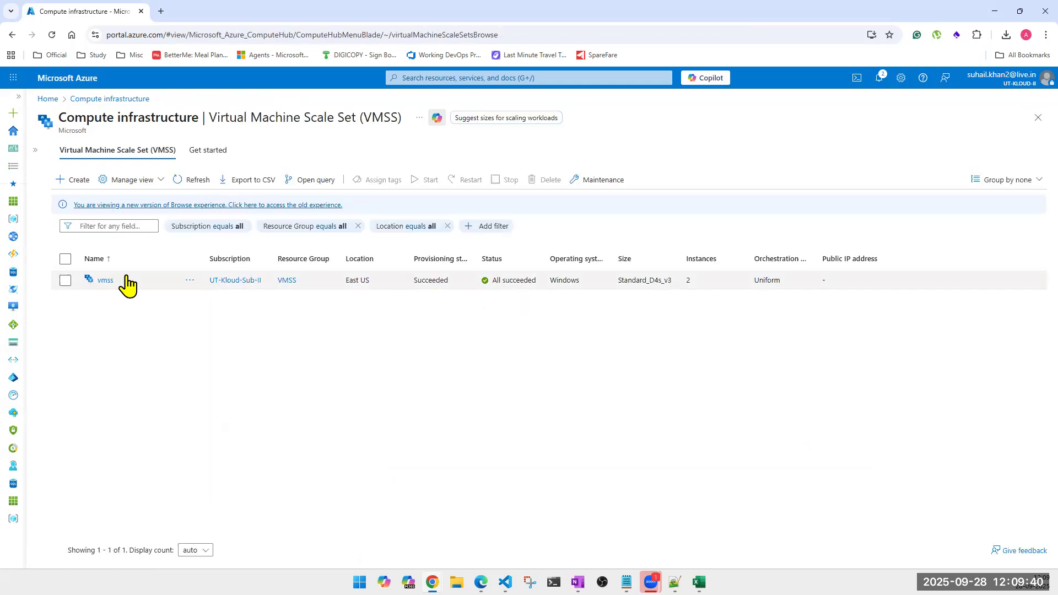
left_click(105, 279)
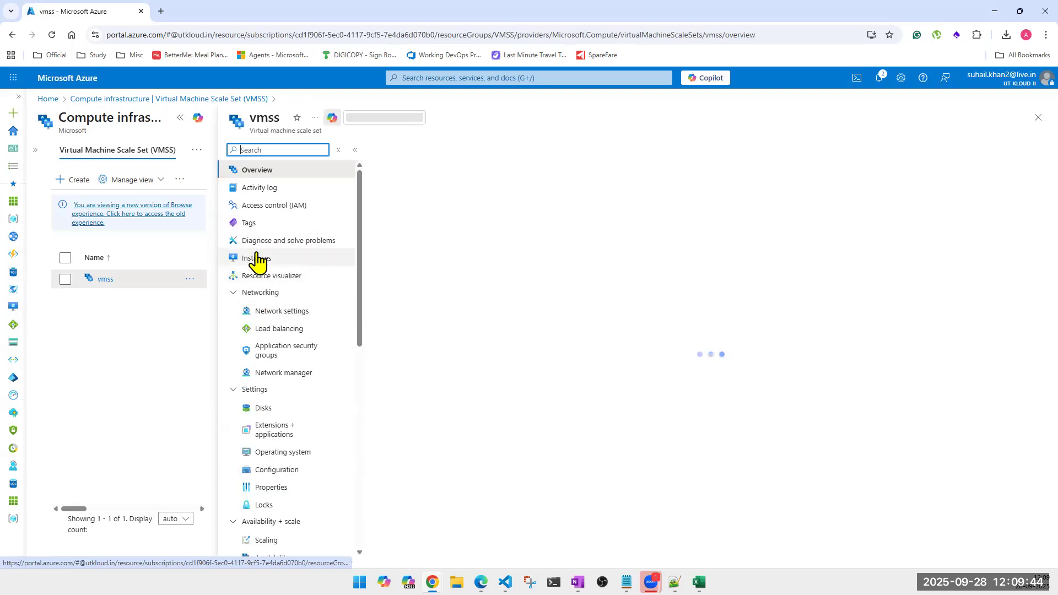
left_click(257, 259)
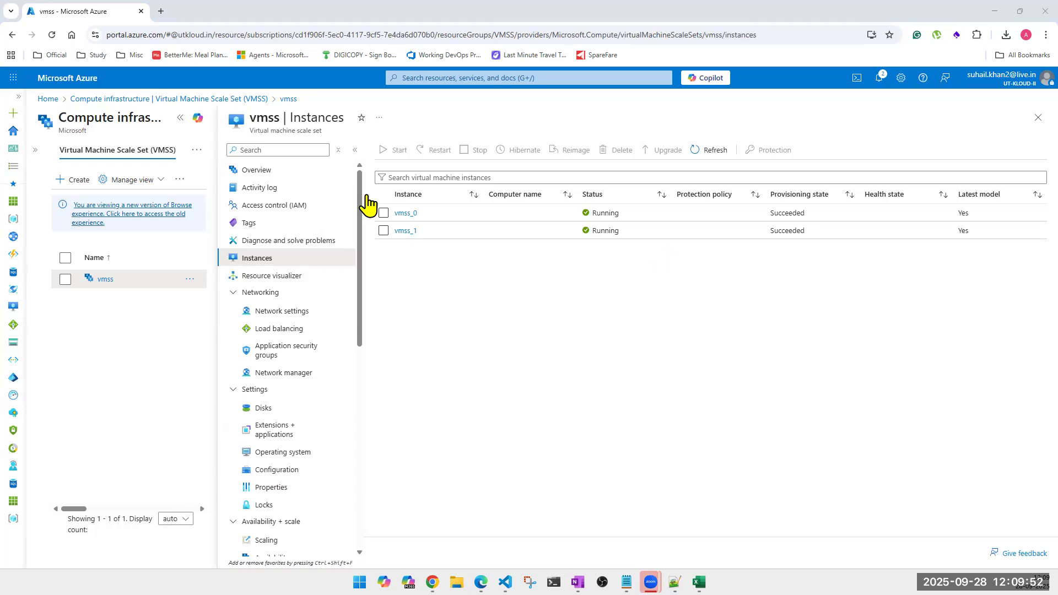
left_click(405, 213)
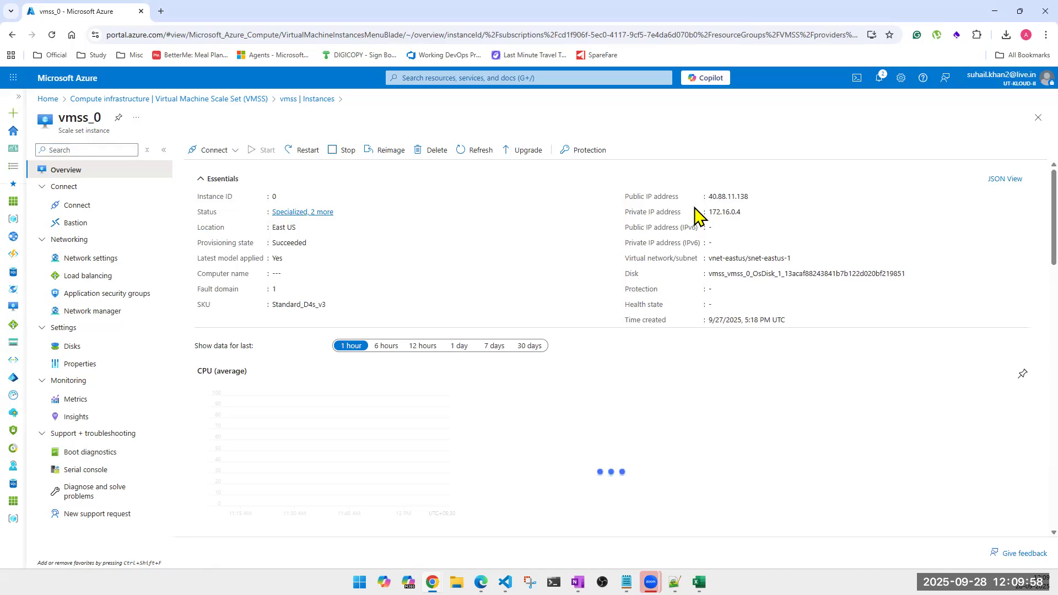
left_click(755, 196)
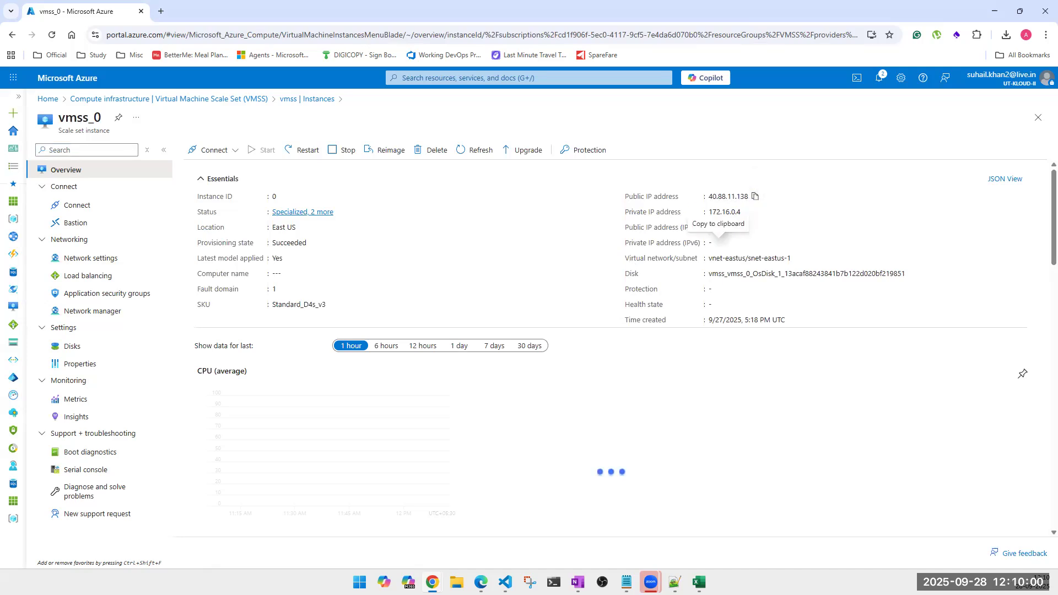
- Launch Remote Desktop Connection (mstsc) and start a connection to vmss_0 at 40.88.11.138
key("super")
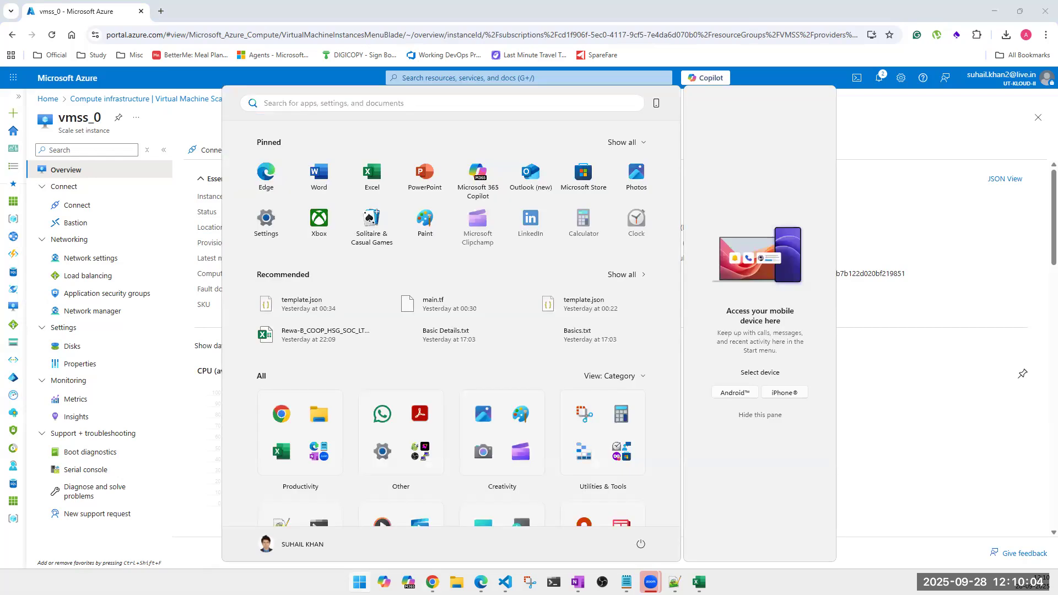
type("mstsc")
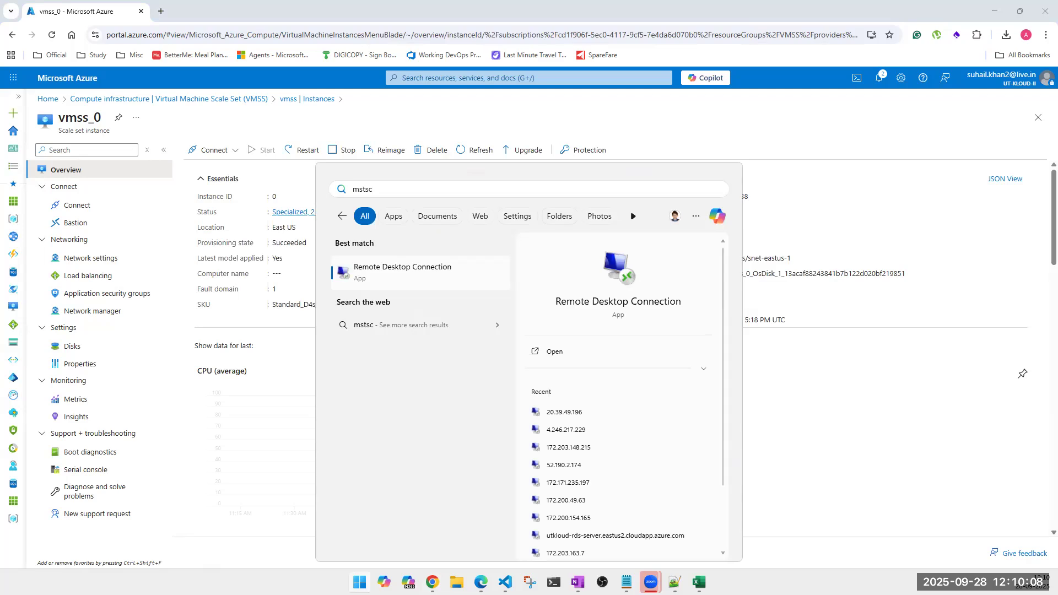
key("Return")
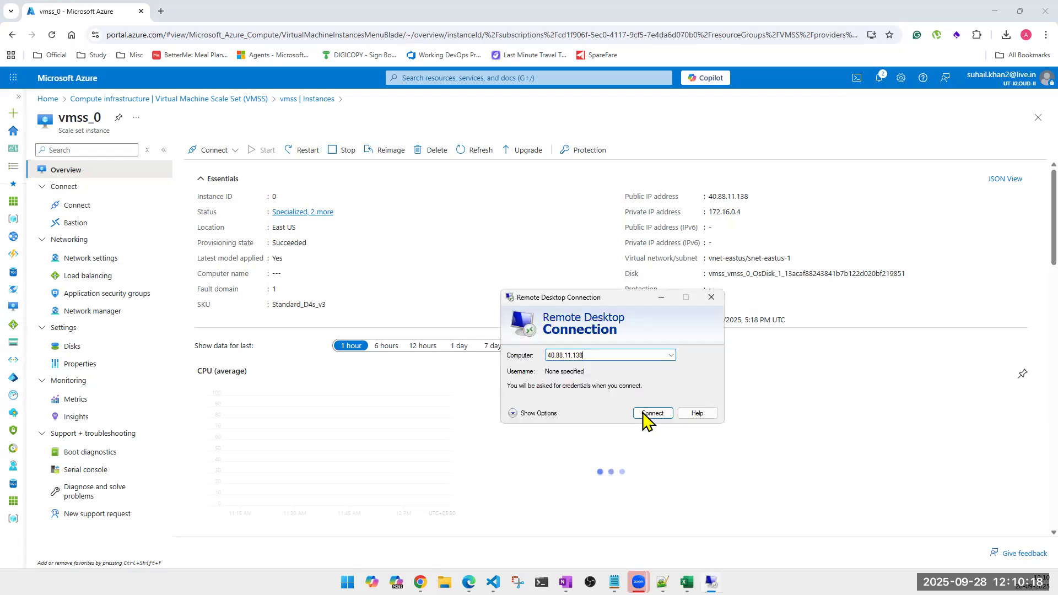
left_click(643, 413)
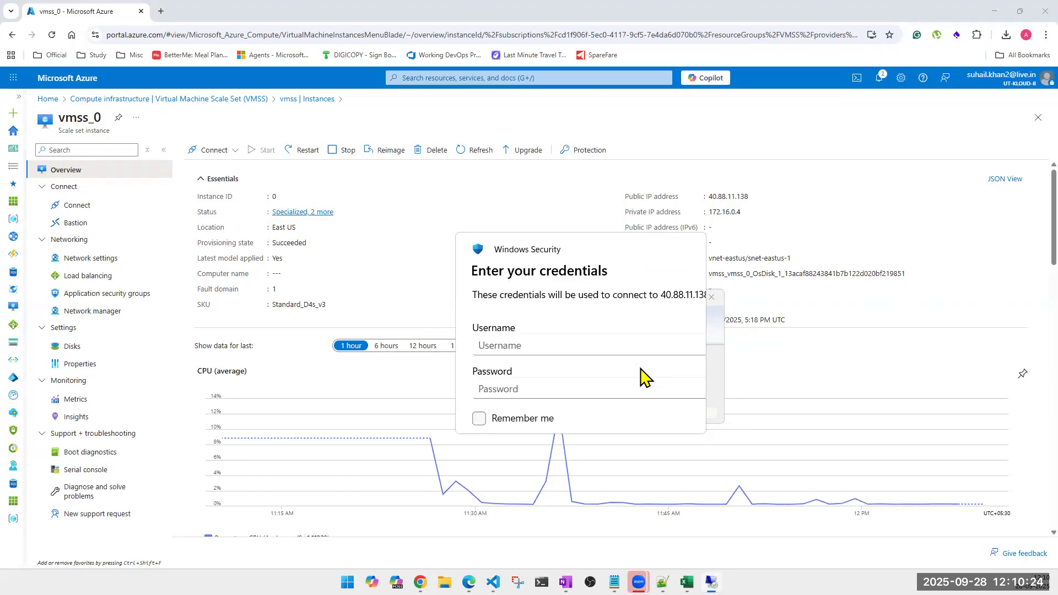
- Sign in to the remote machine with username tapout and the account password, accepting the unverified certificate
type("tap")
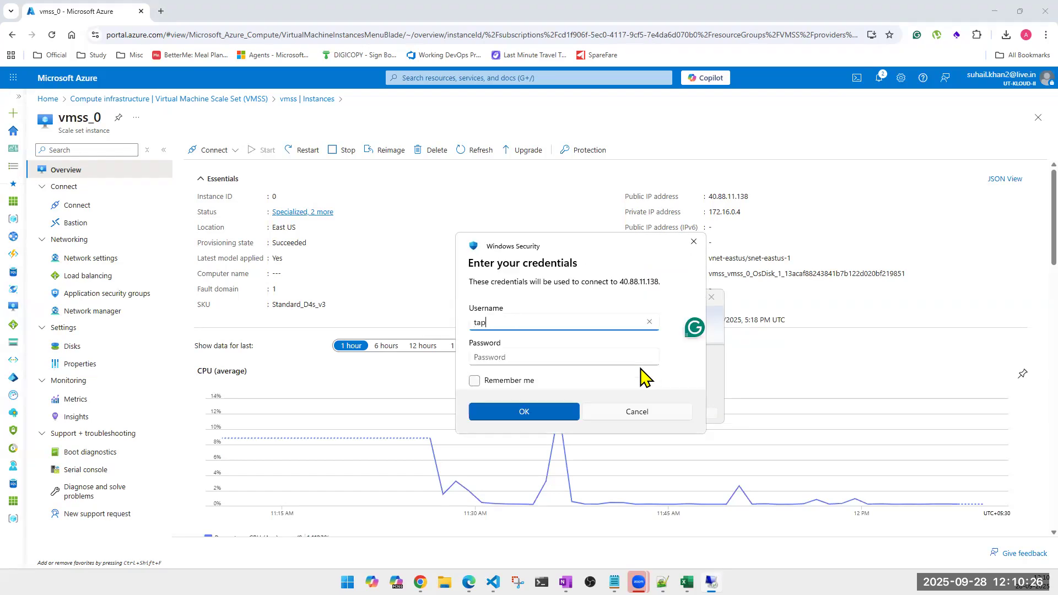
type("out")
key("Tab")
type("****")
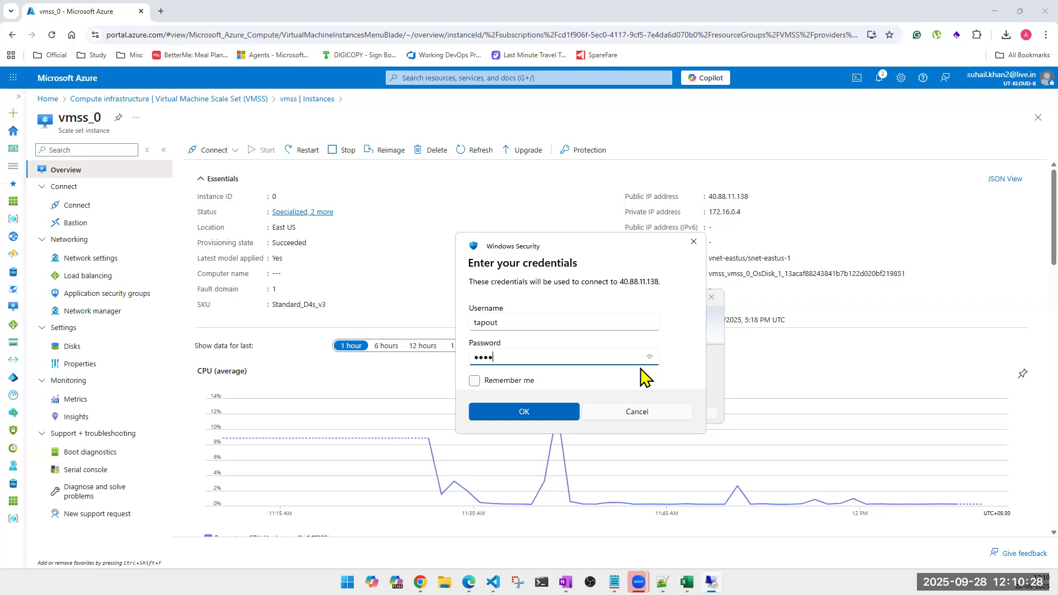
type("********")
key("Return")
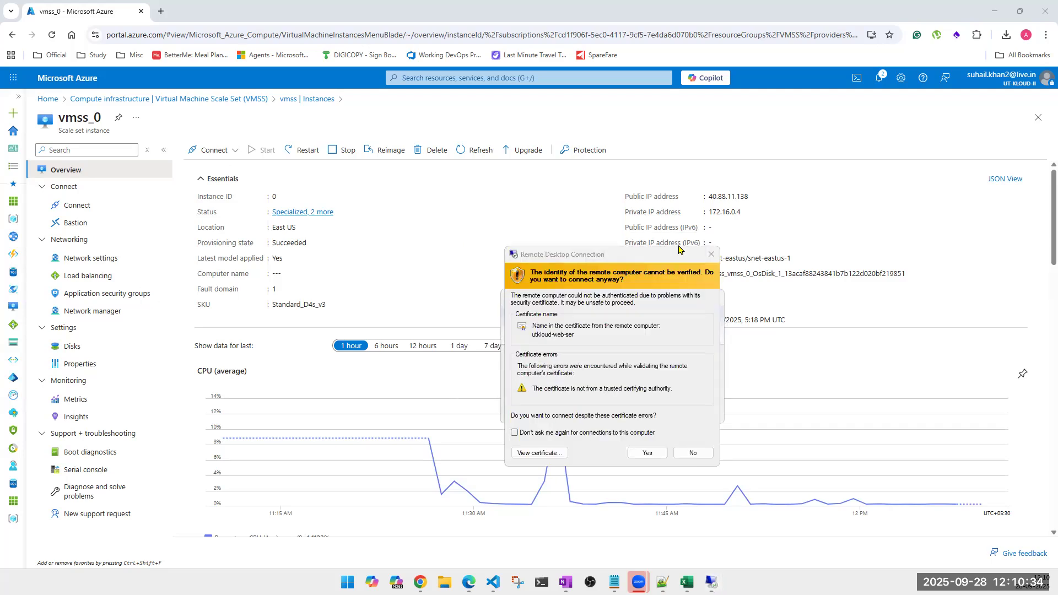
left_click(633, 454)
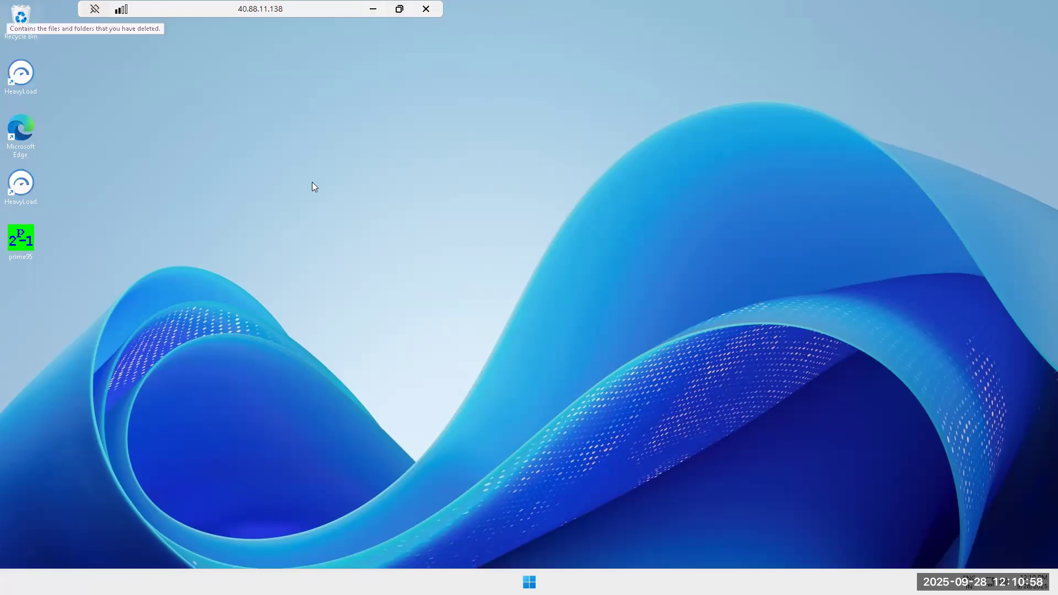
left_click(399, 9)
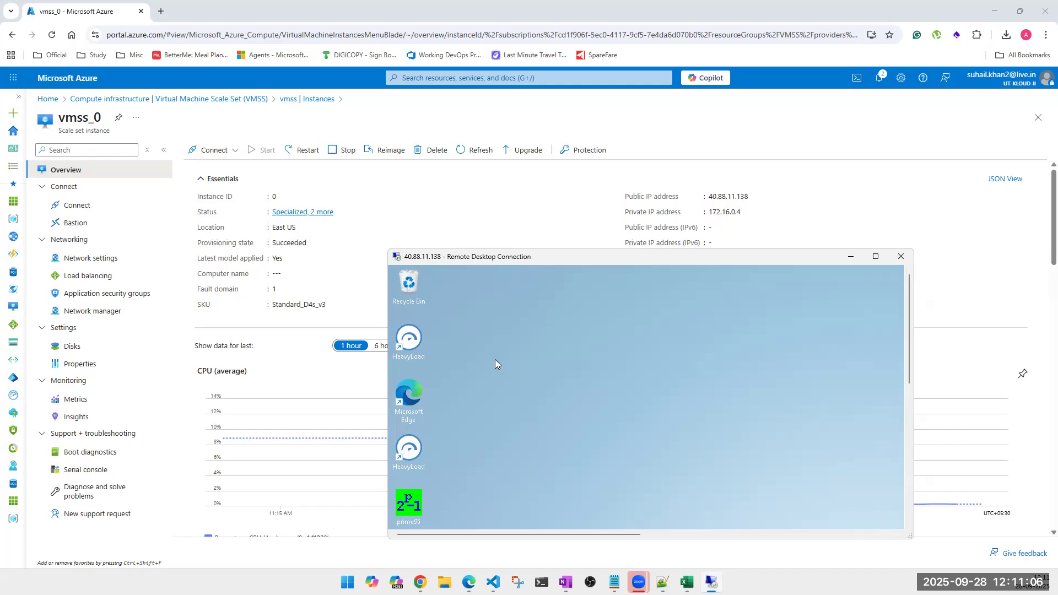
double_click(575, 261)
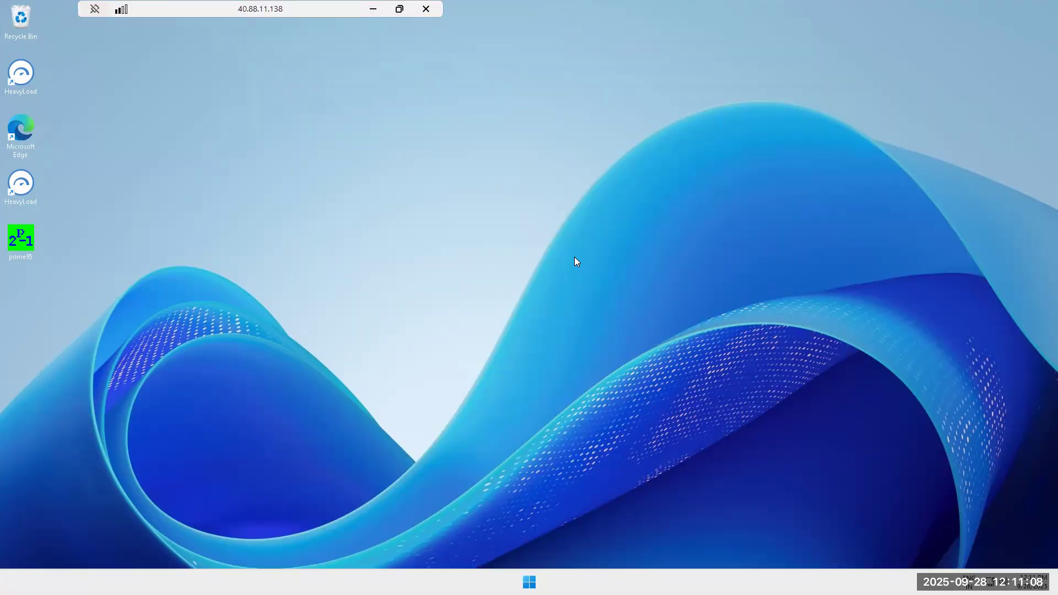
- Open Task Manager on the remote vmss_0 machine and move its window away from the desktop's upper edge
right_click(683, 582)
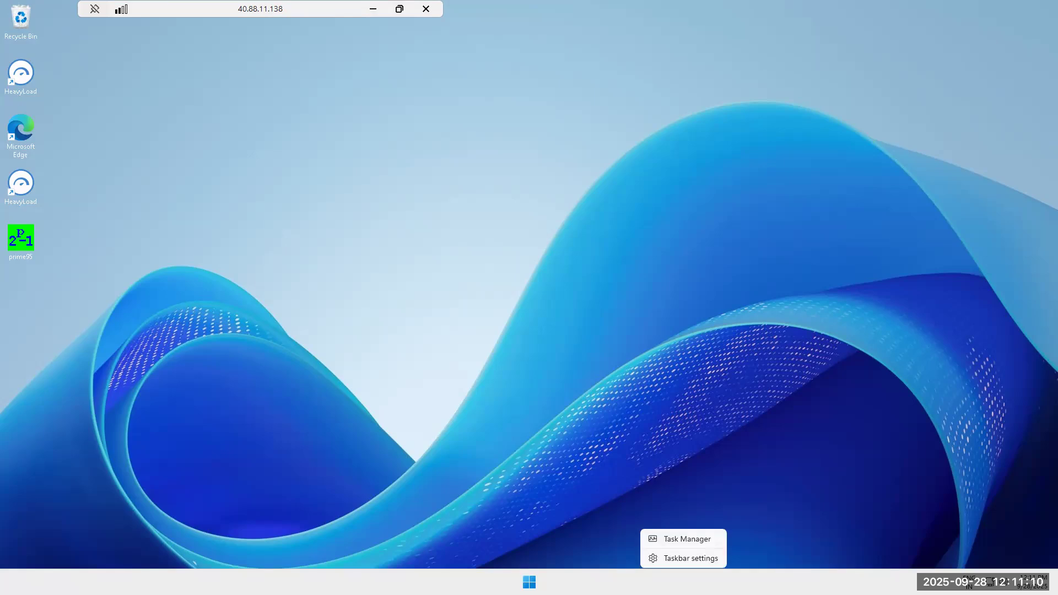
left_click(689, 542)
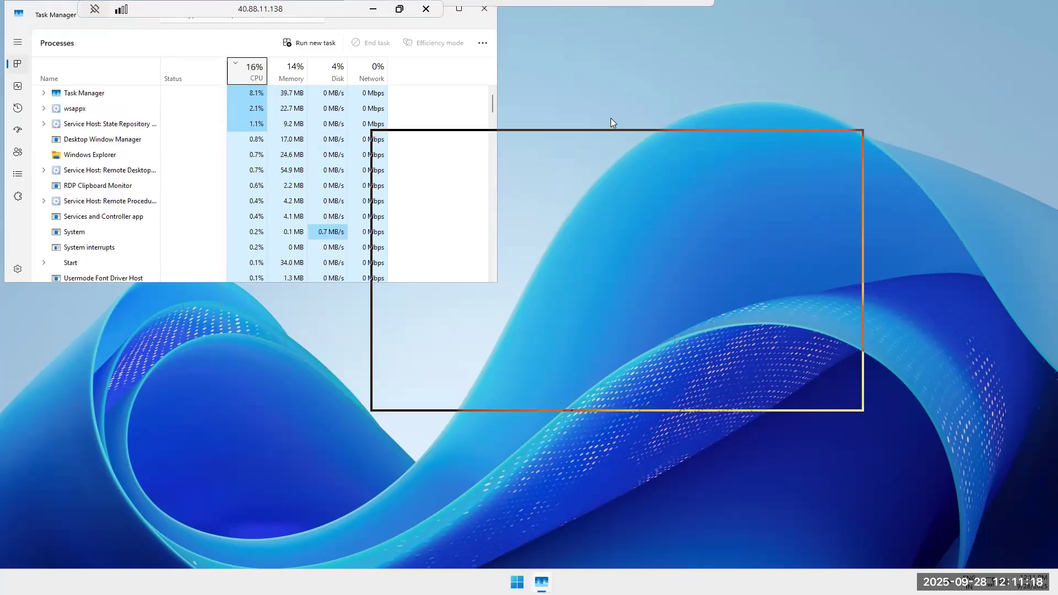
left_click_drag(521, 134, 522, 139)
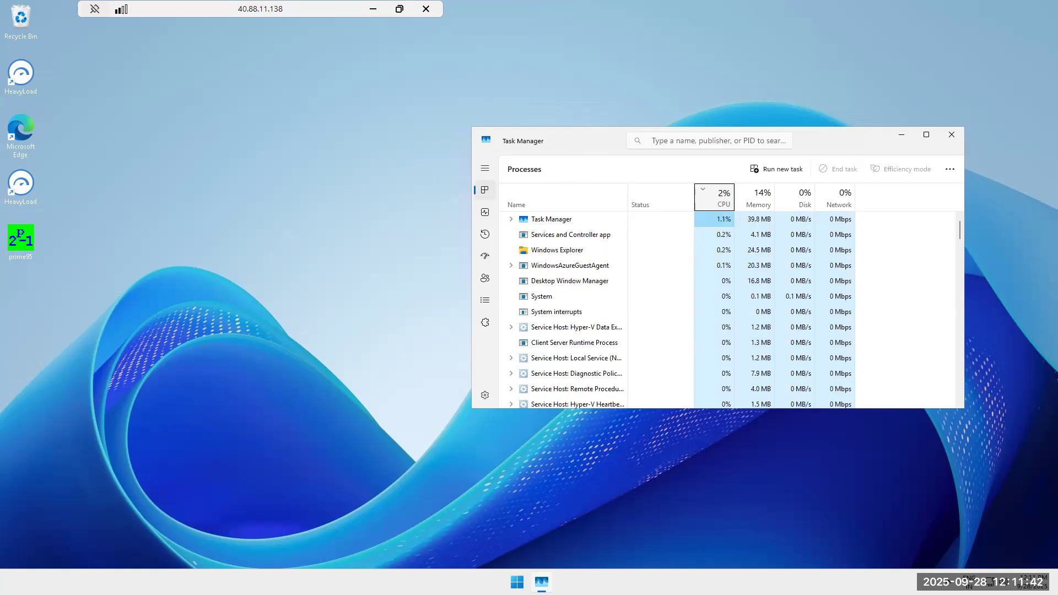
- Open File Explorer on the remote machine and go to the Downloads folder
key("super")
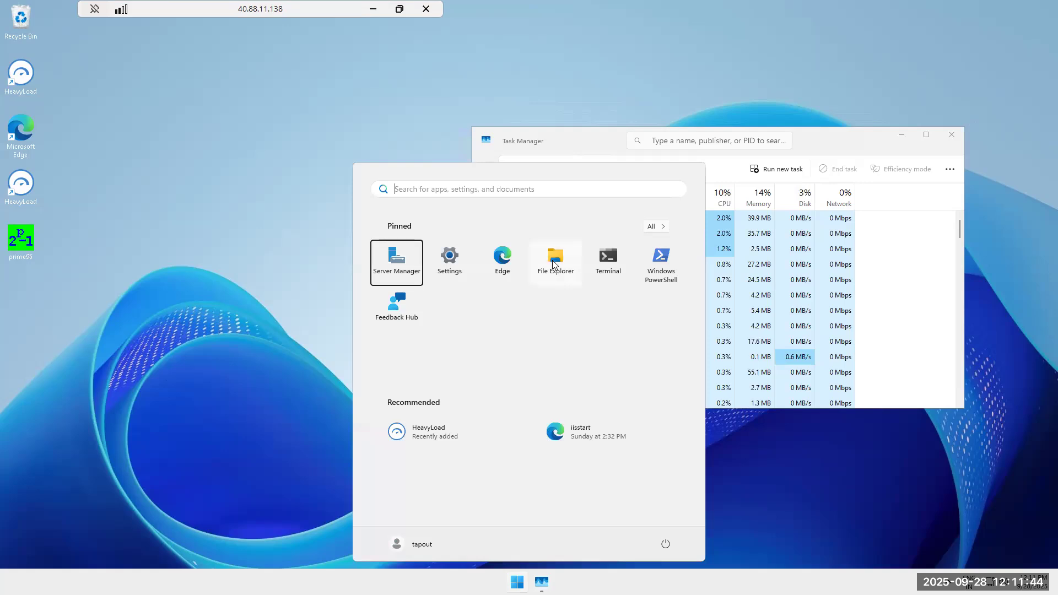
left_click(554, 264)
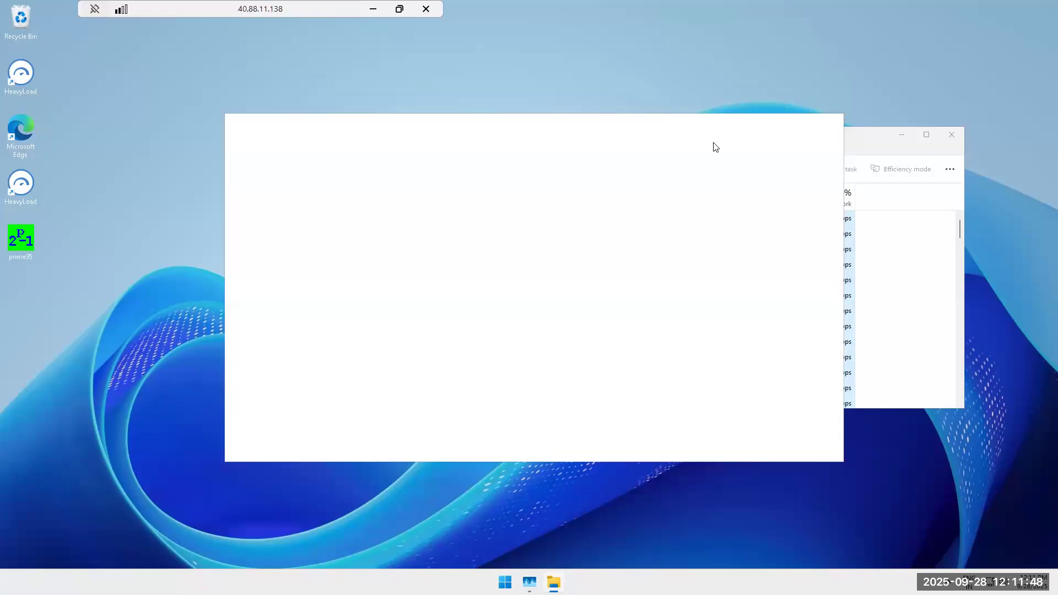
left_click(869, 148)
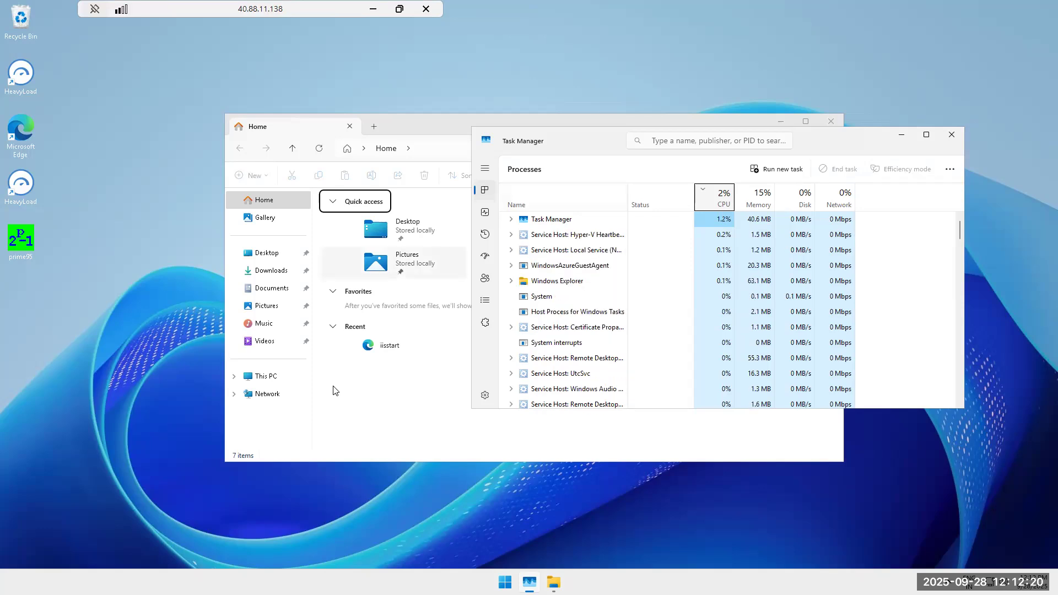
left_click(254, 377)
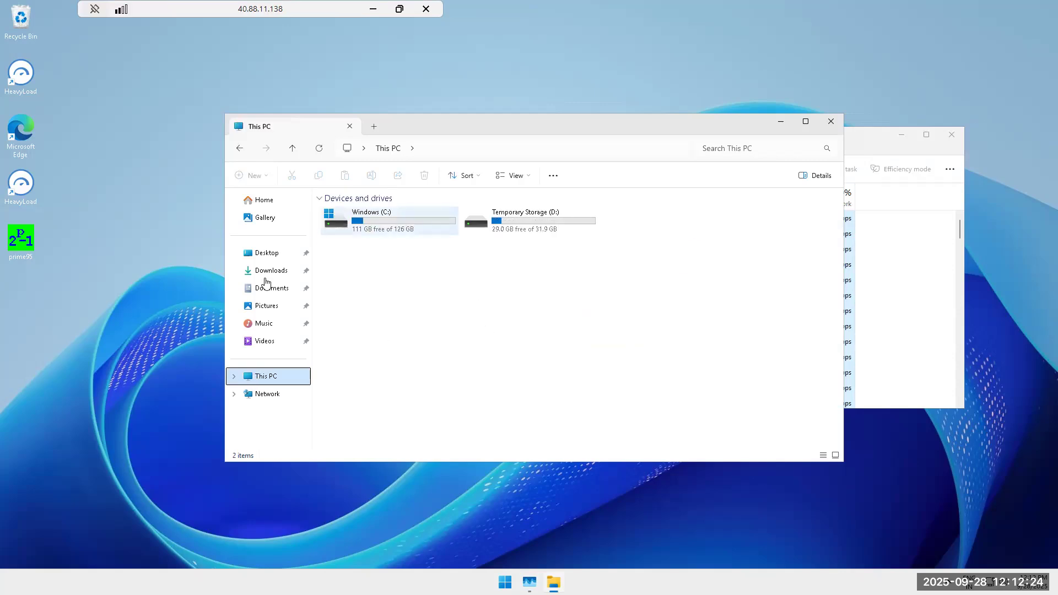
left_click(261, 277)
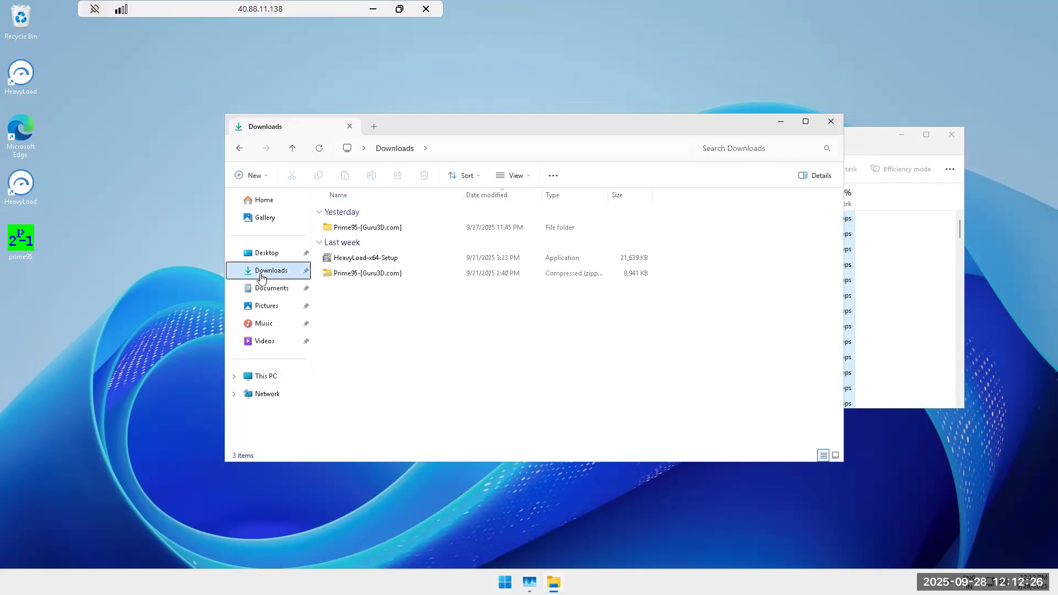
- Launch prime95 from the Prime95-[Guru3D.com] folder and start the torture test with the default Blend settings
double_click(344, 227)
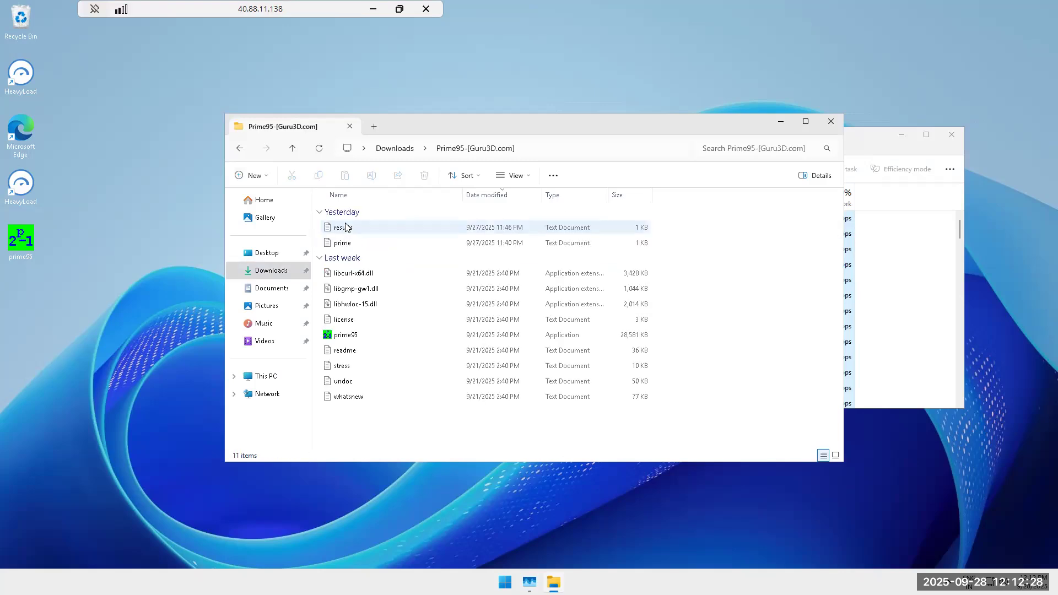
double_click(352, 335)
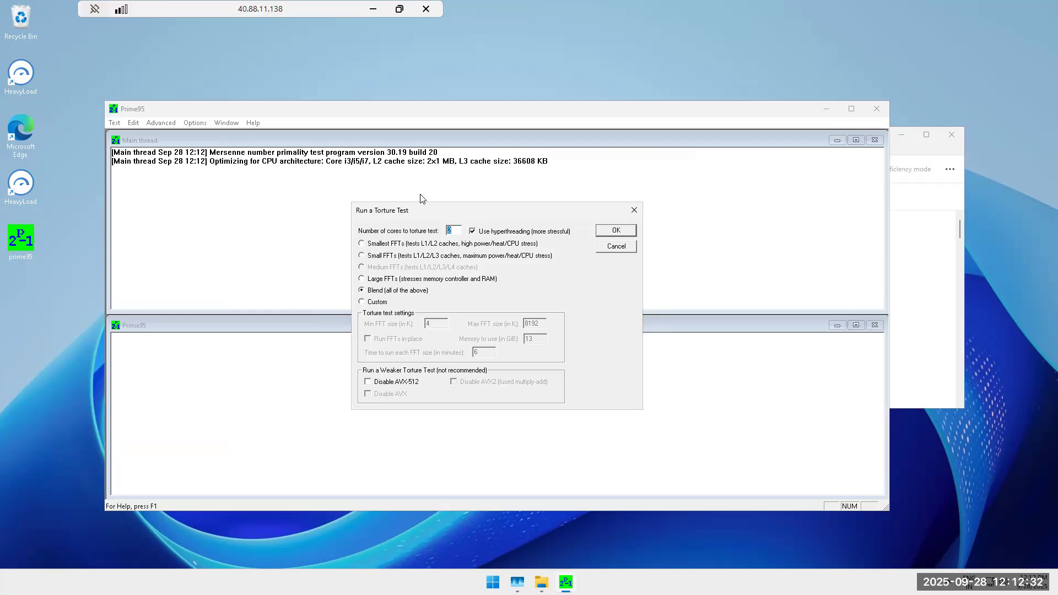
left_click(615, 230)
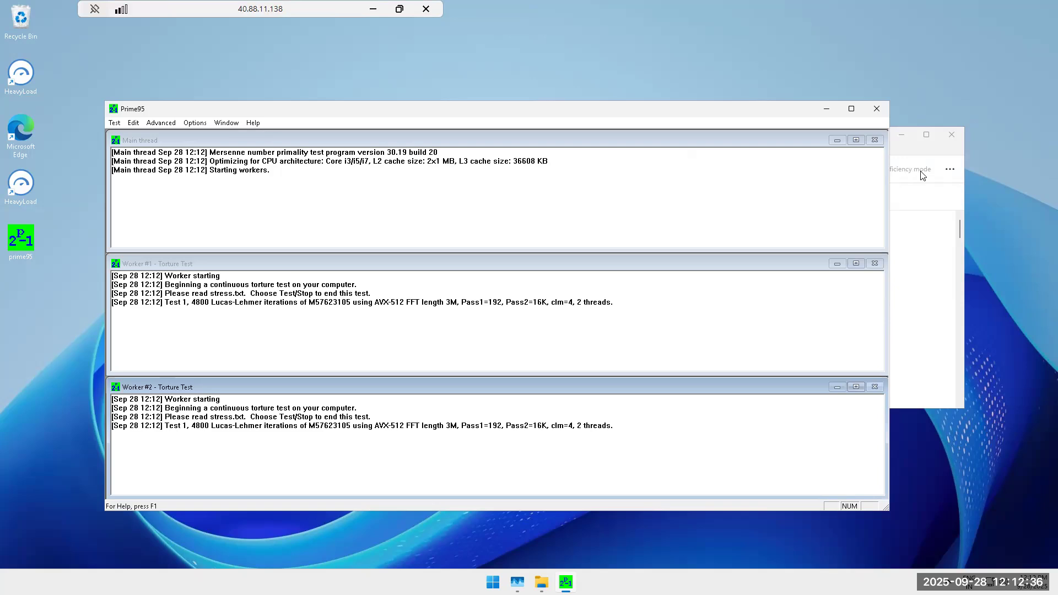
- Bring Task Manager in front of Prime95, then shrink the 40.88.11.138 session to a window with its process list visible beside the Azure portal
left_click(923, 150)
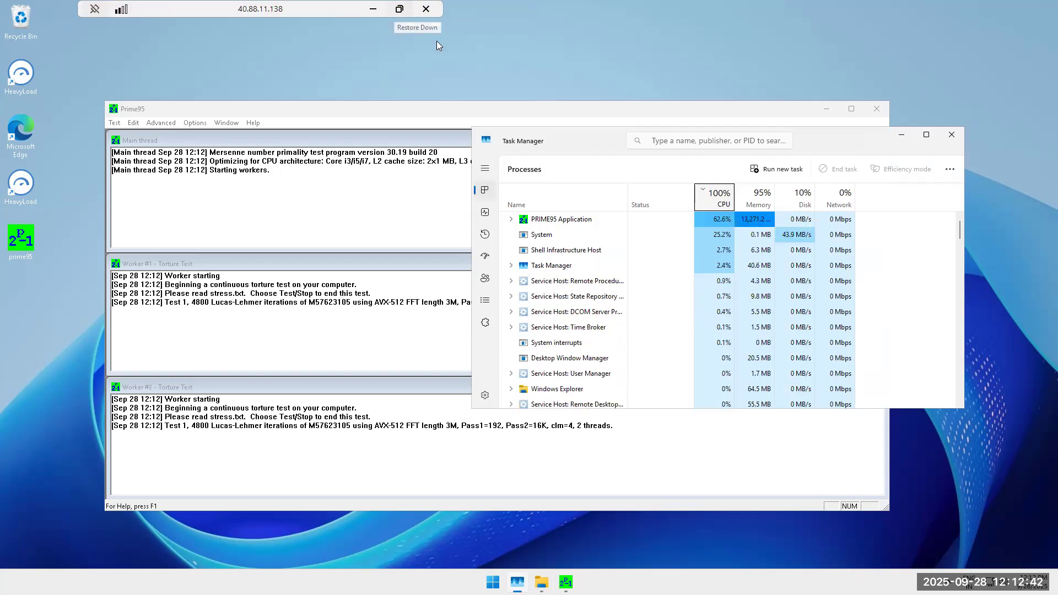
left_click_drag(600, 132, 287, 84)
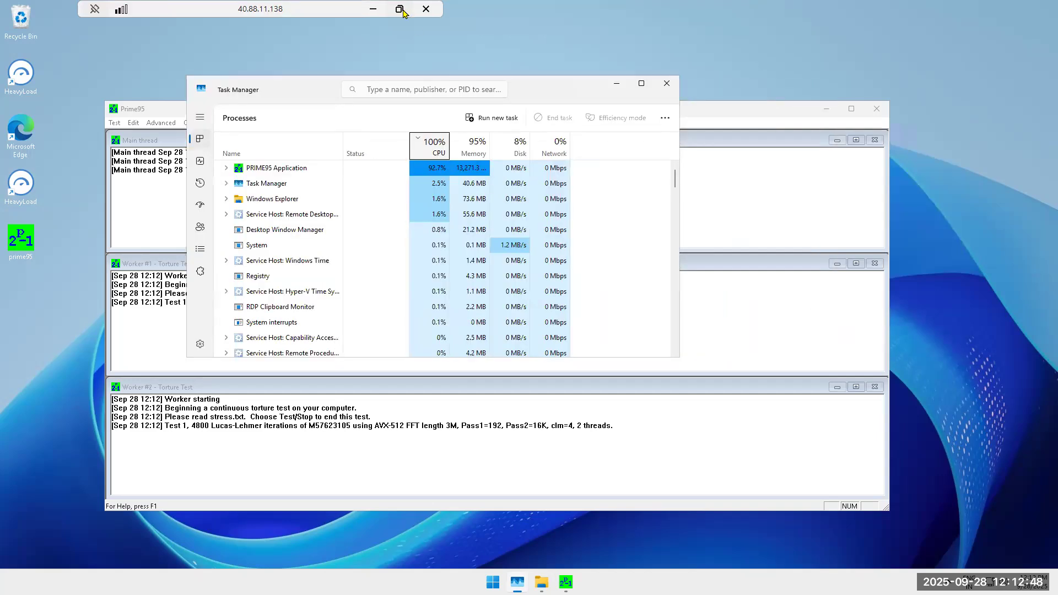
left_click(400, 10)
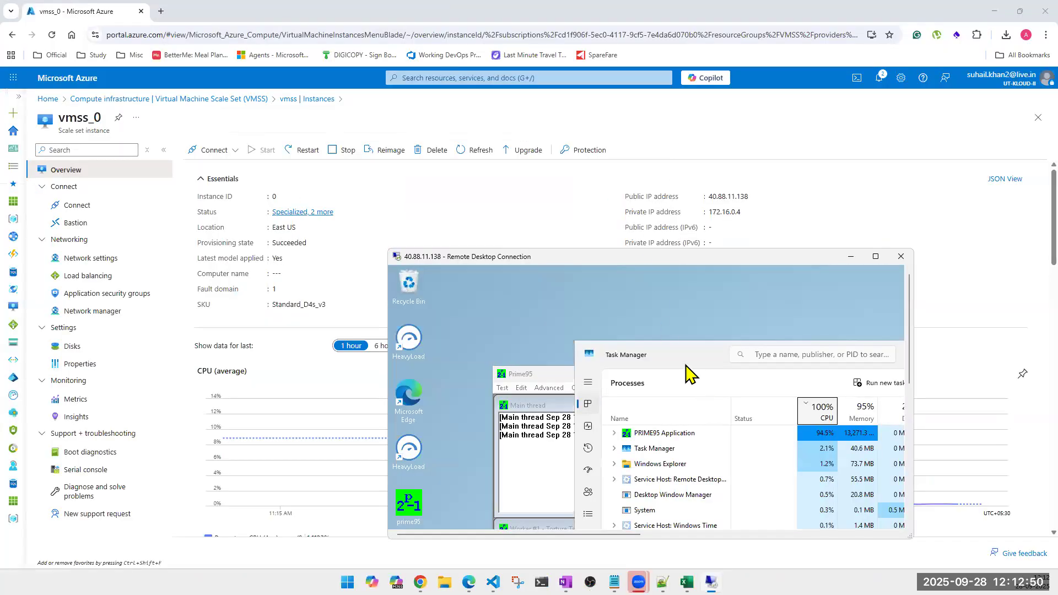
left_click_drag(679, 361, 680, 293)
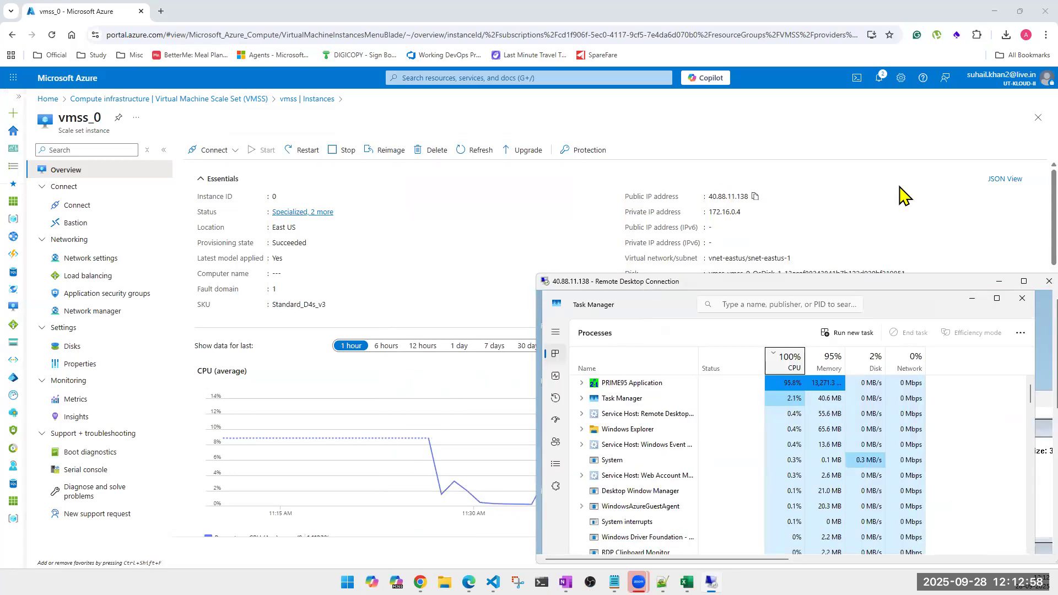
- Return to the vmss instance list, open instance vmss_1 and copy its public IP address
left_click(1037, 118)
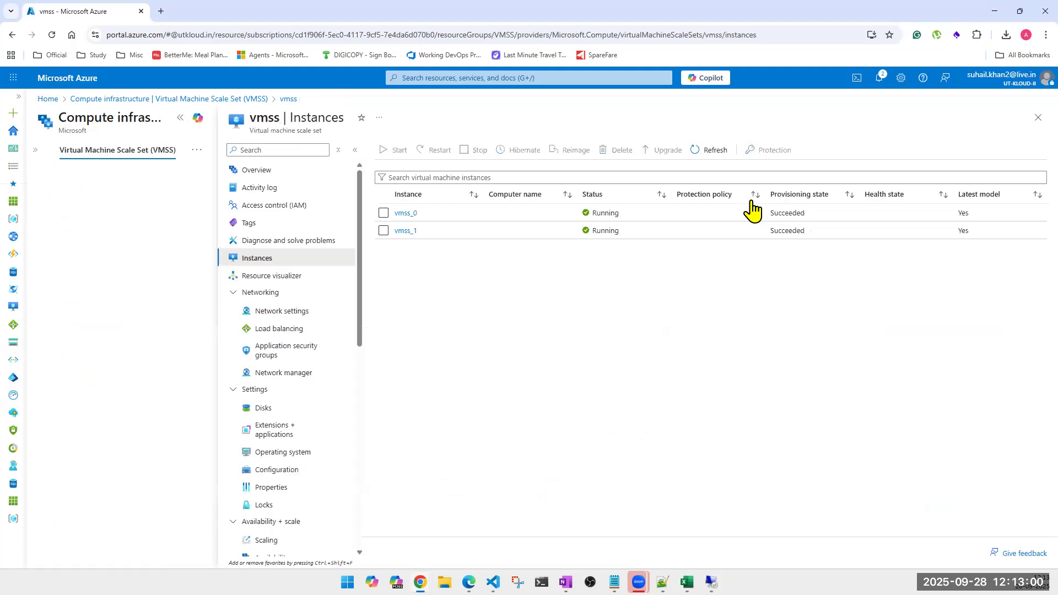
left_click(403, 230)
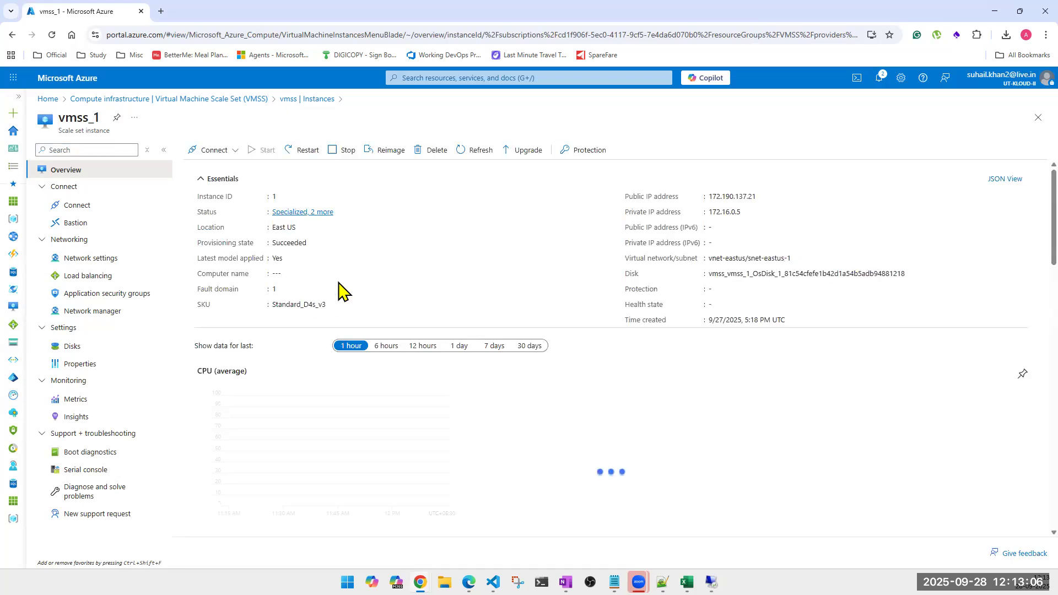
left_click(761, 198)
left_click(762, 197)
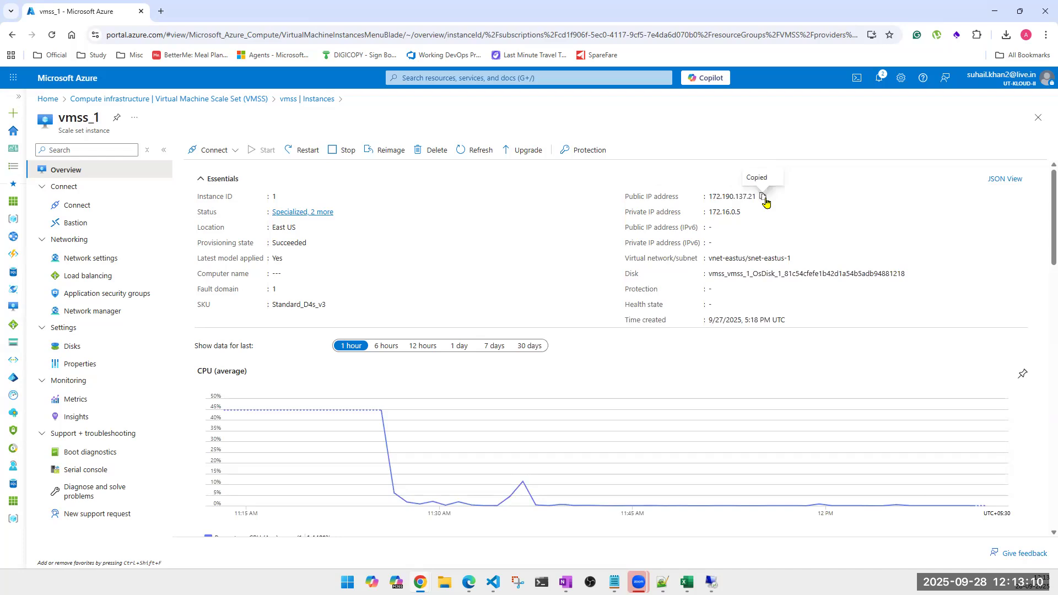
- Launch Remote Desktop Connection (mstsc) and start a connection to vmss_1 at 172.190.137.21
left_click(347, 582)
type("msts")
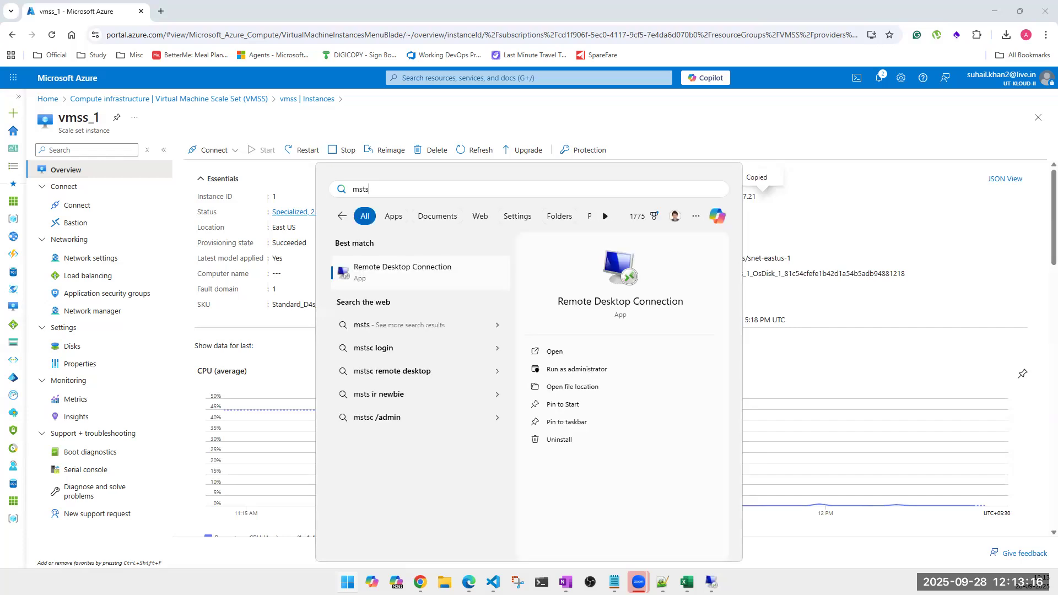
key("Return")
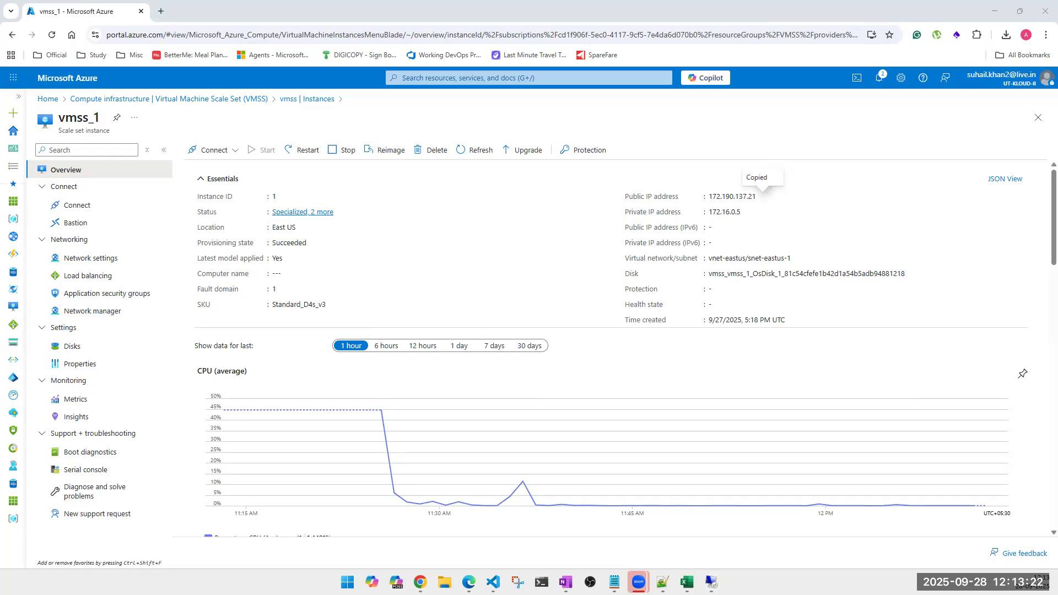
key("ctrl+v")
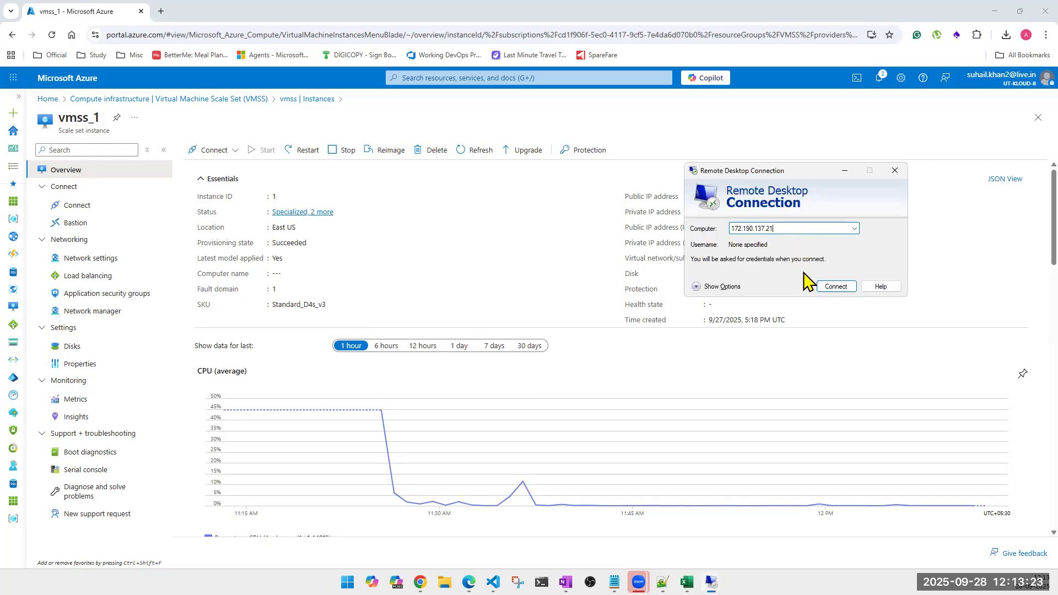
left_click(835, 287)
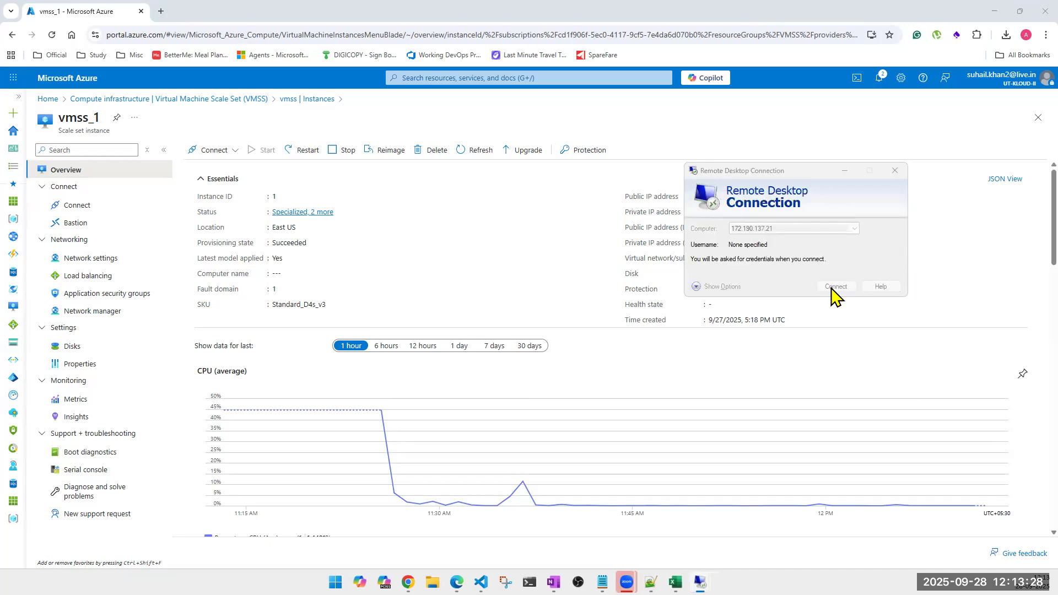
- Sign in to vmss_1 with username tapout and the account password, accepting the unverified certificate
type("tapout")
key("Tab")
type("••••••••••••••")
key("Return")
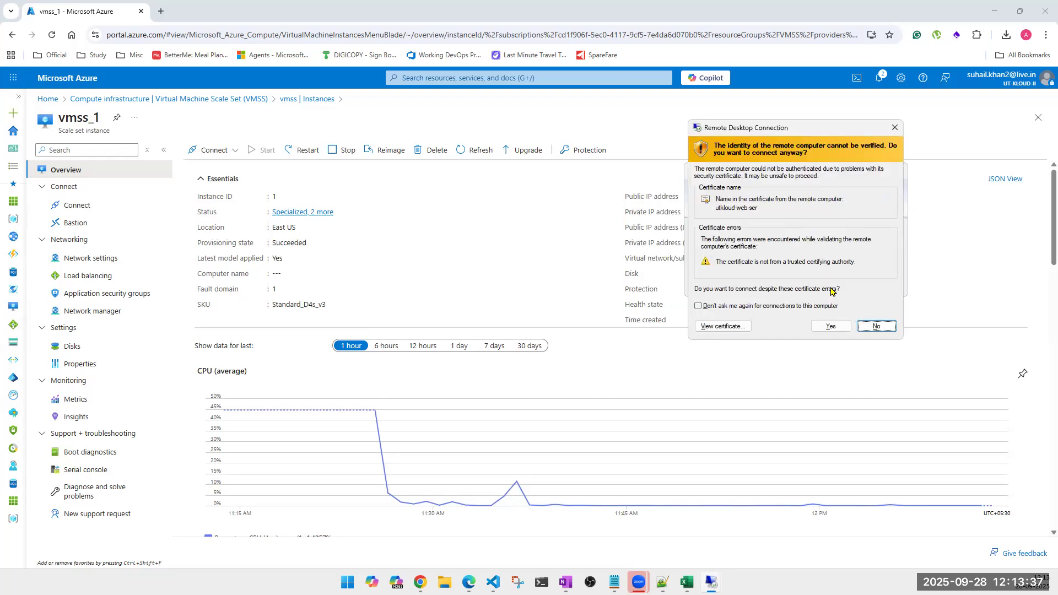
left_click(830, 326)
- Shrink the 172.190.137.21 session to a window and place it above the 40.88.11.138 session window
mouse_move(711, 582)
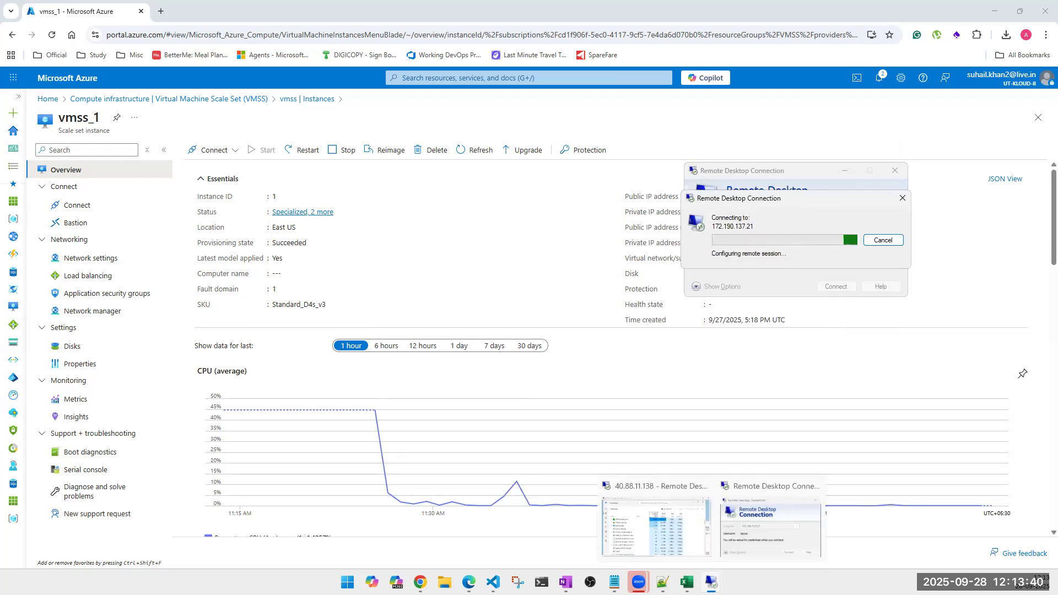
left_click(678, 557)
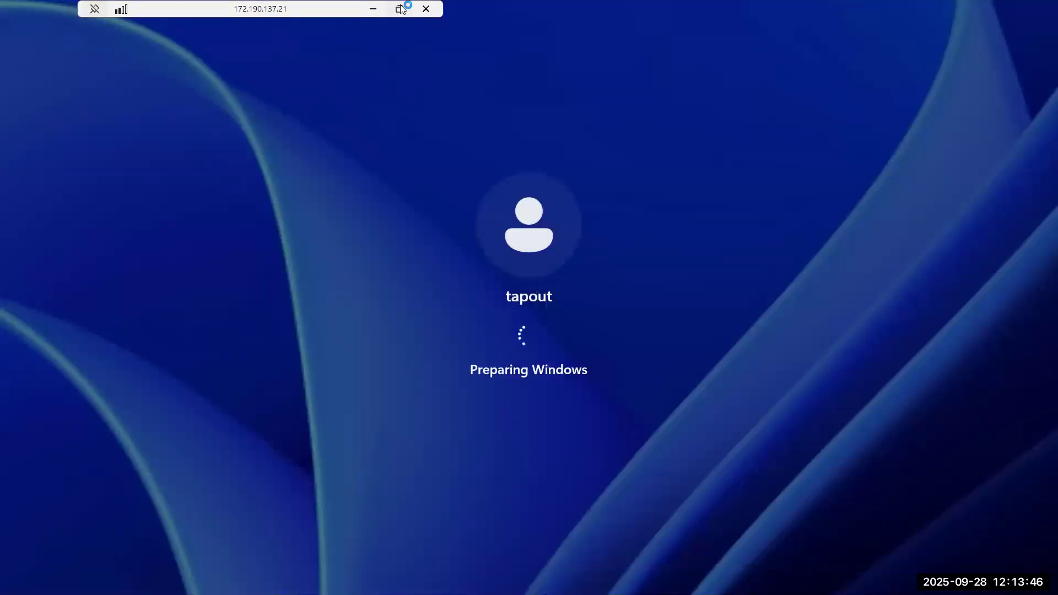
left_click(400, 8)
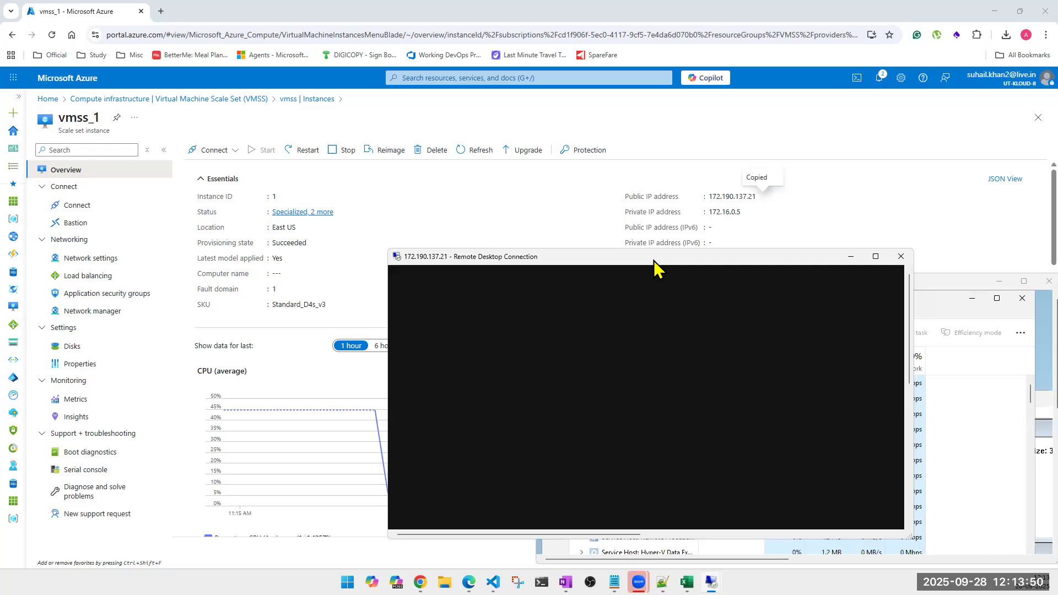
left_click_drag(653, 260, 791, 34)
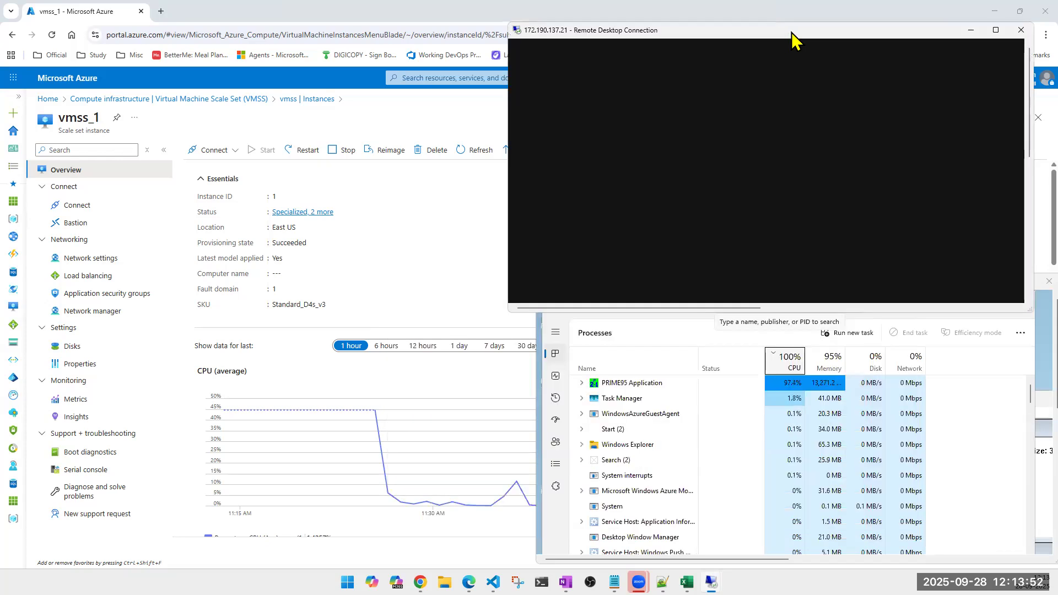
left_click_drag(864, 32, 886, 10)
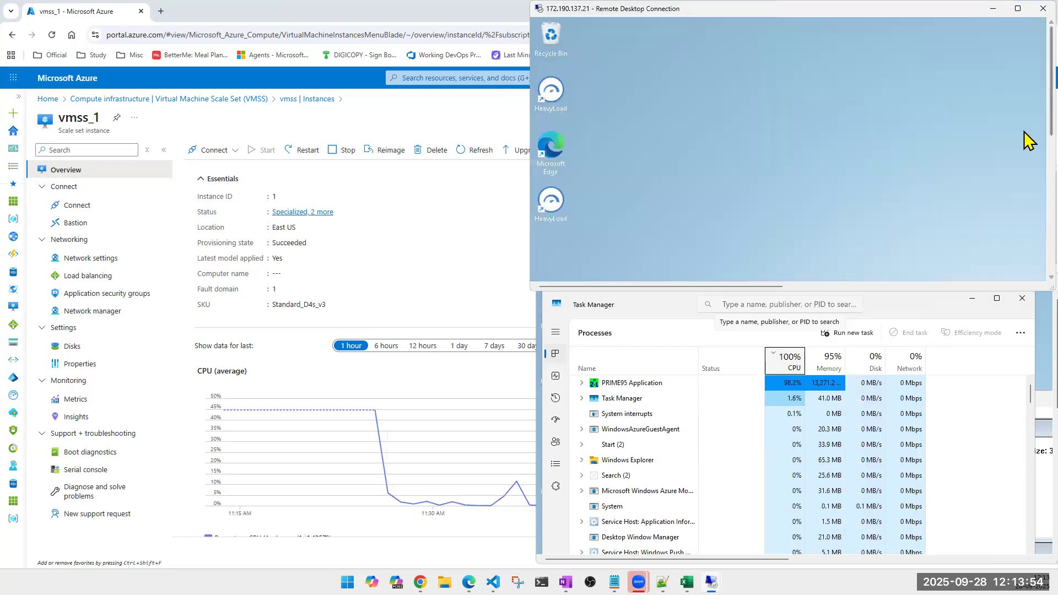
- Maximize the 172.190.137.21 session, open Task Manager on it and move its window to the middle of the desktop
left_click_drag(1051, 131, 1028, 71)
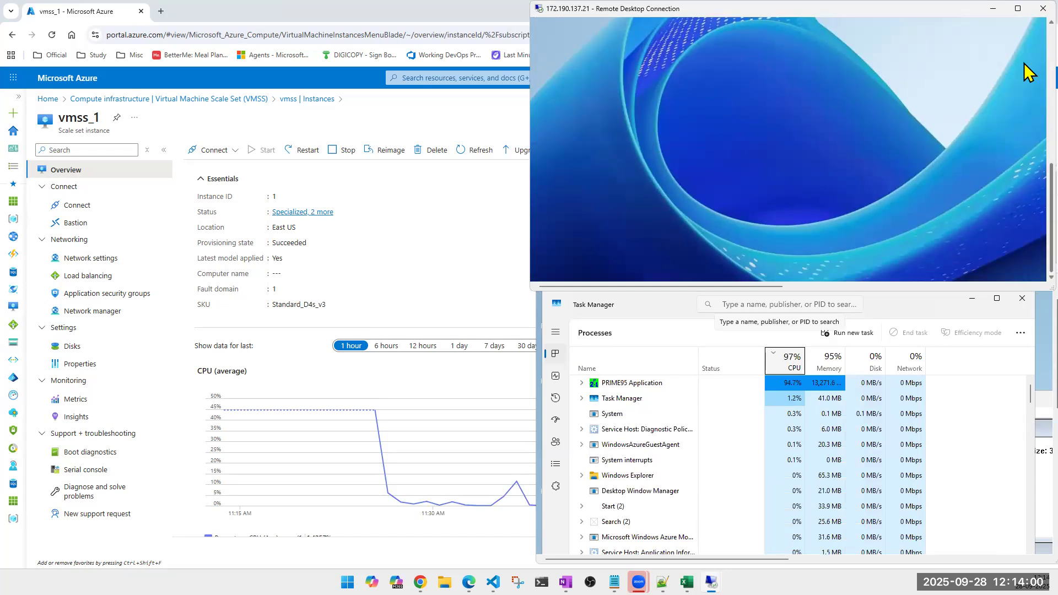
left_click(1017, 8)
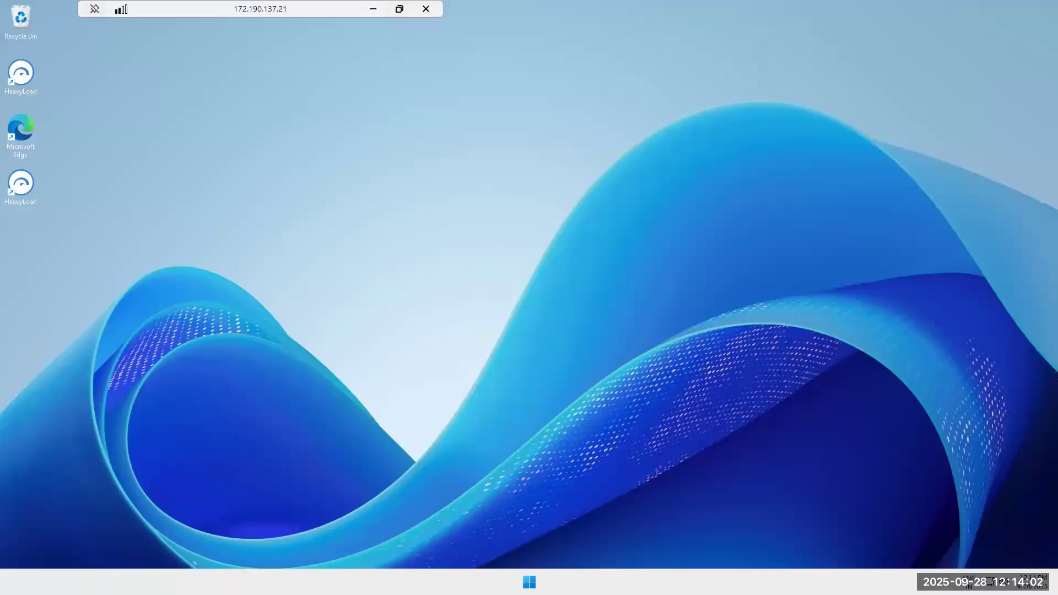
right_click(695, 577)
left_click(702, 544)
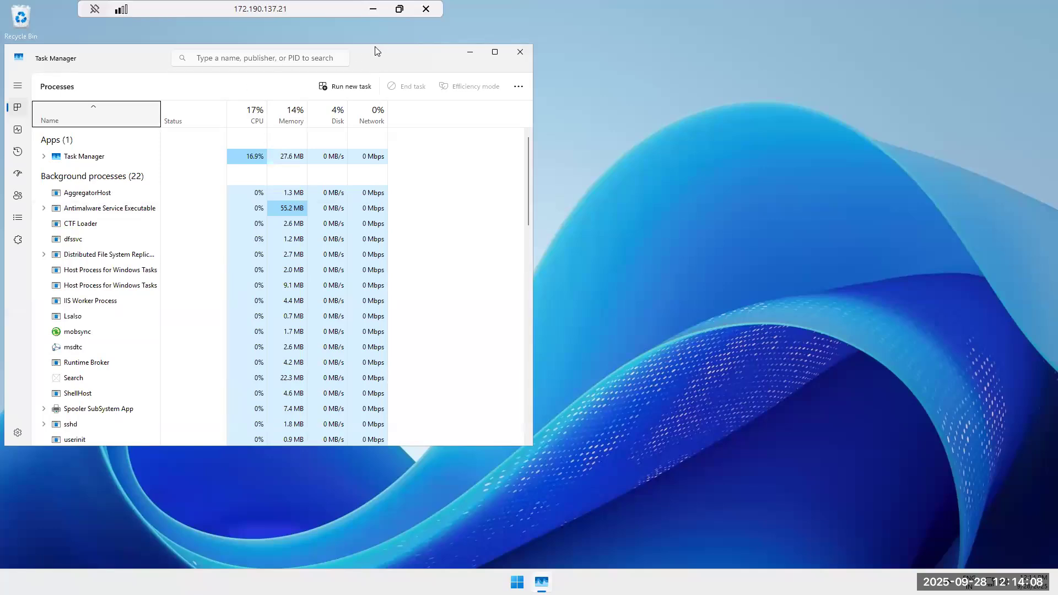
left_click_drag(373, 55, 647, 124)
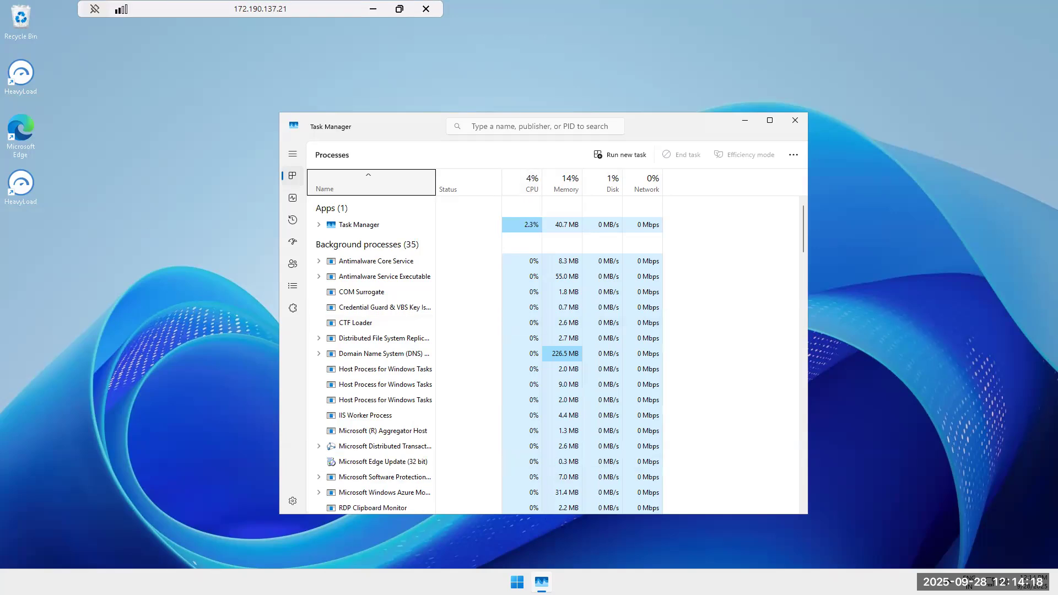
- Open File Explorer on vmss_1 and go to its Downloads folder
key("super")
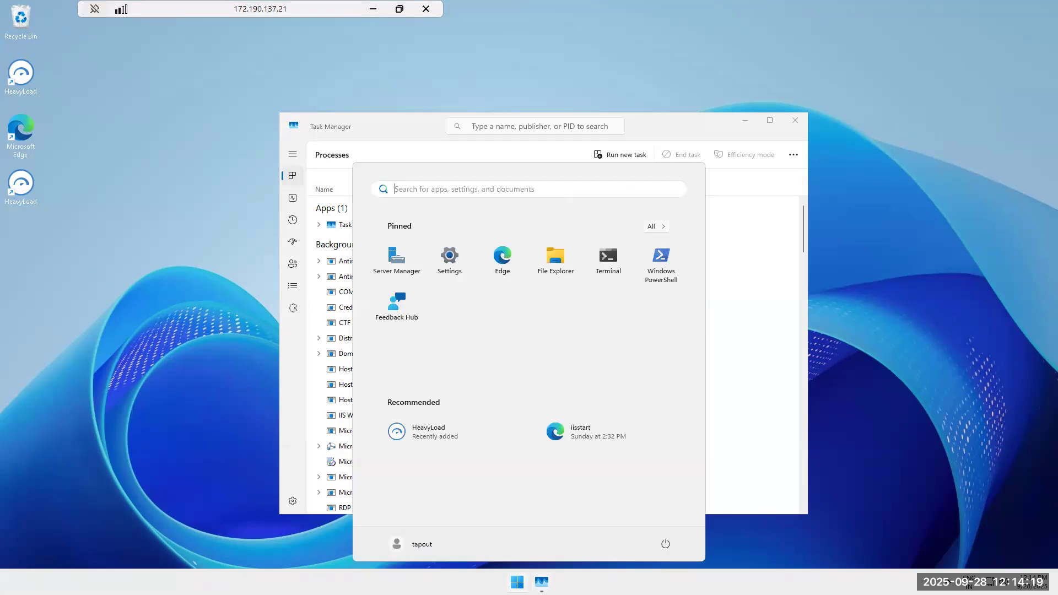
left_click(564, 255)
key("super+e")
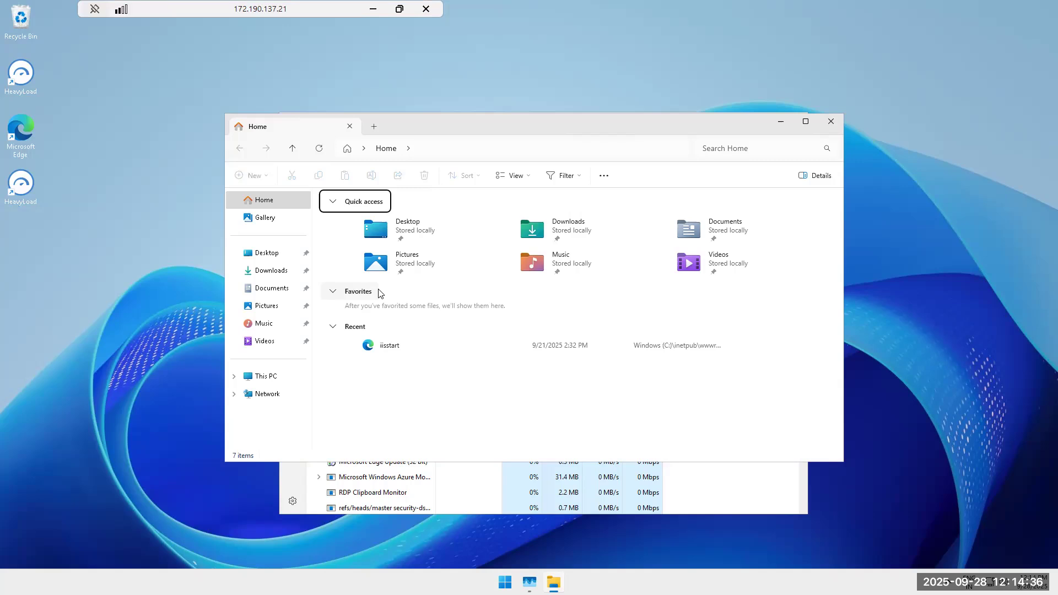
left_click(262, 277)
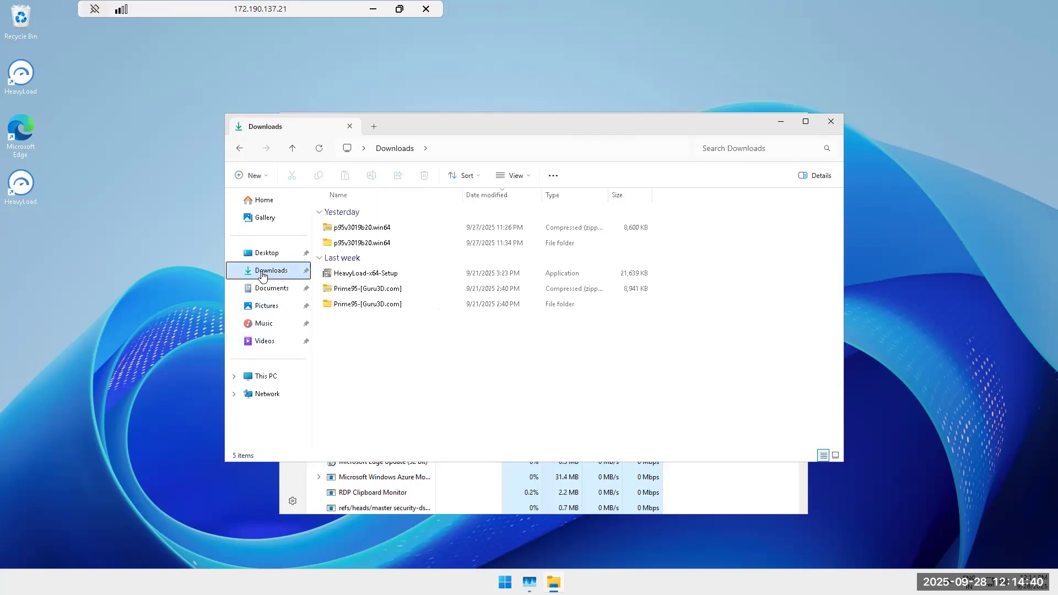
- Launch prime95 from the p95v3019b20.win64 folder and start the Blend torture test with the default settings
left_click(359, 243)
double_click(359, 243)
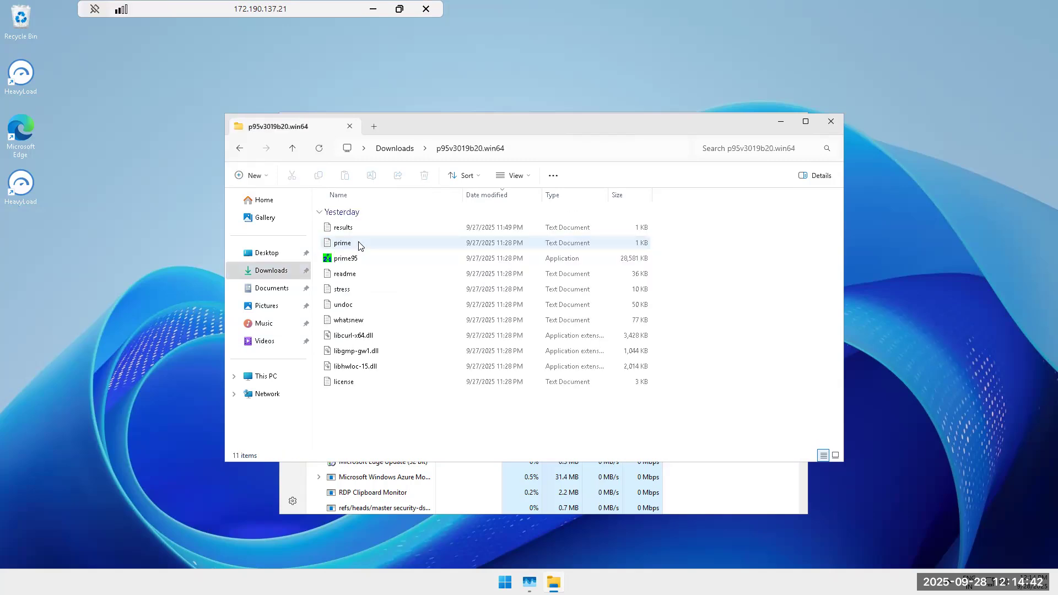
left_click(344, 263)
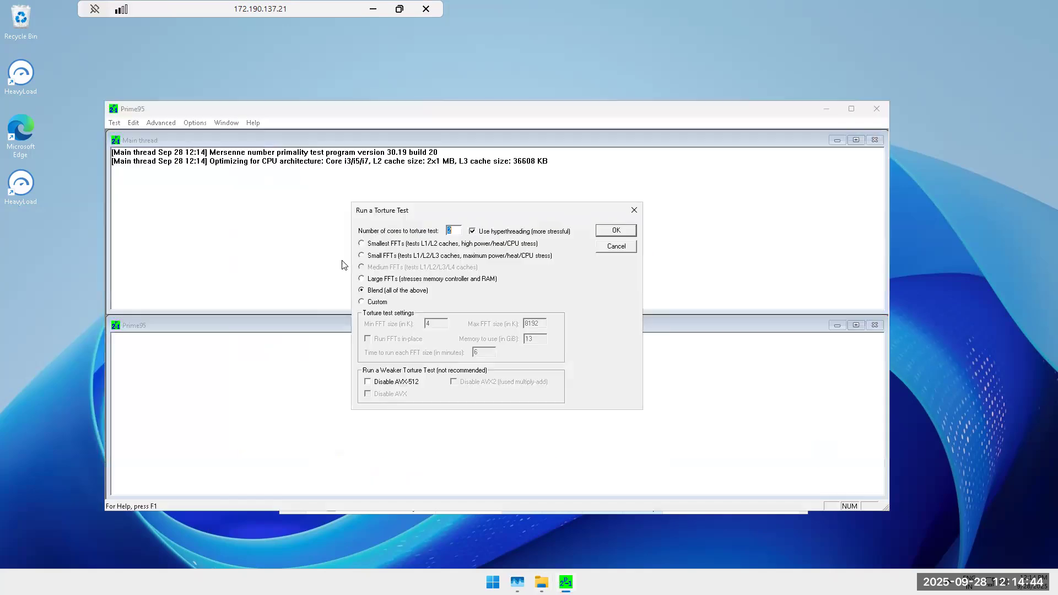
key("Return")
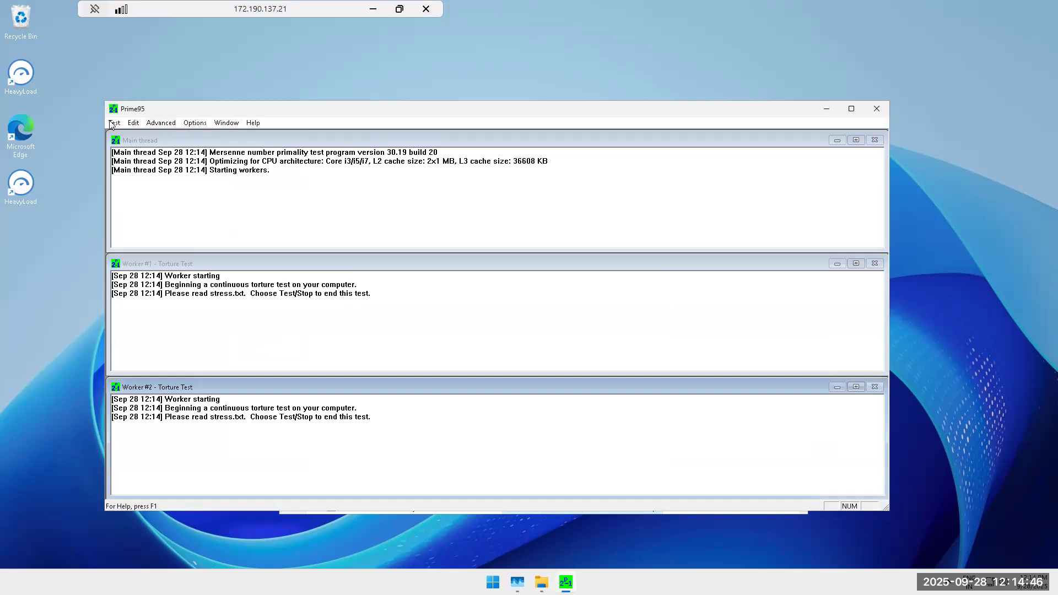
- Minimize Prime95 and File Explorer on vmss_1, and shrink the session to a window showing Task Manager above the other session
left_click(114, 123)
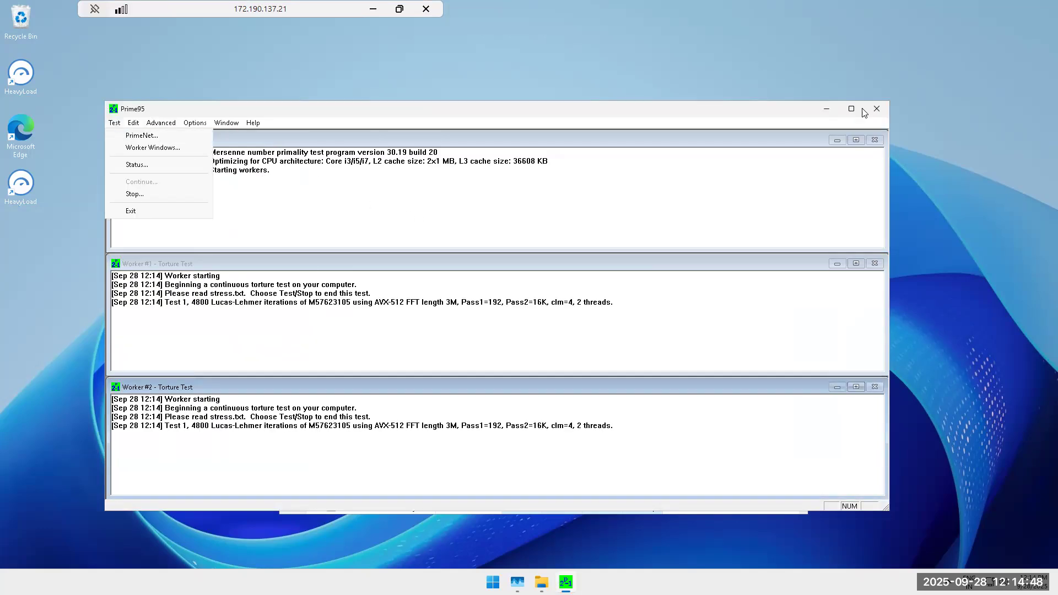
left_click(825, 110)
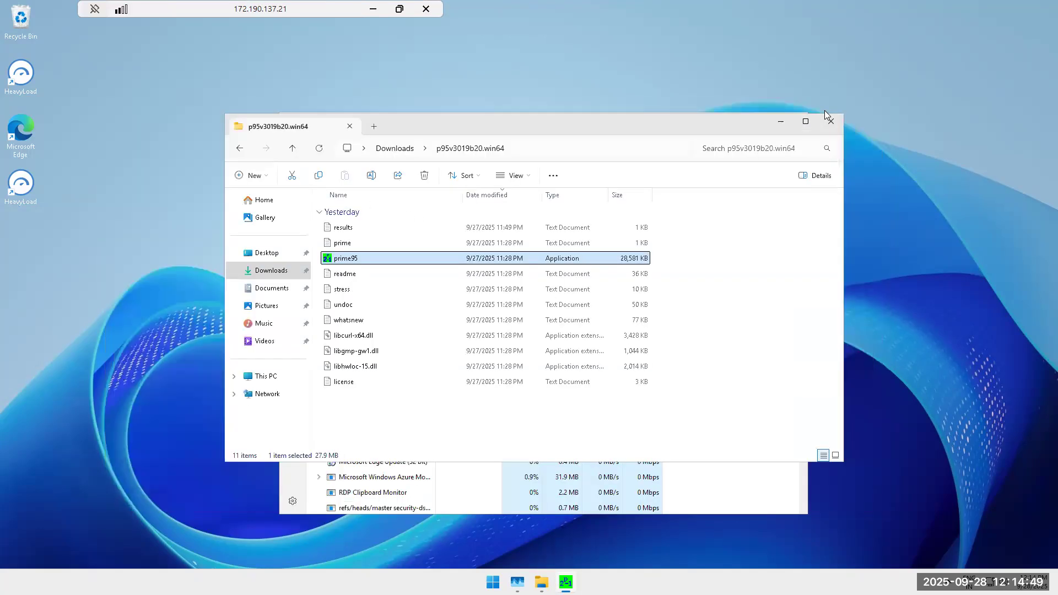
left_click(777, 122)
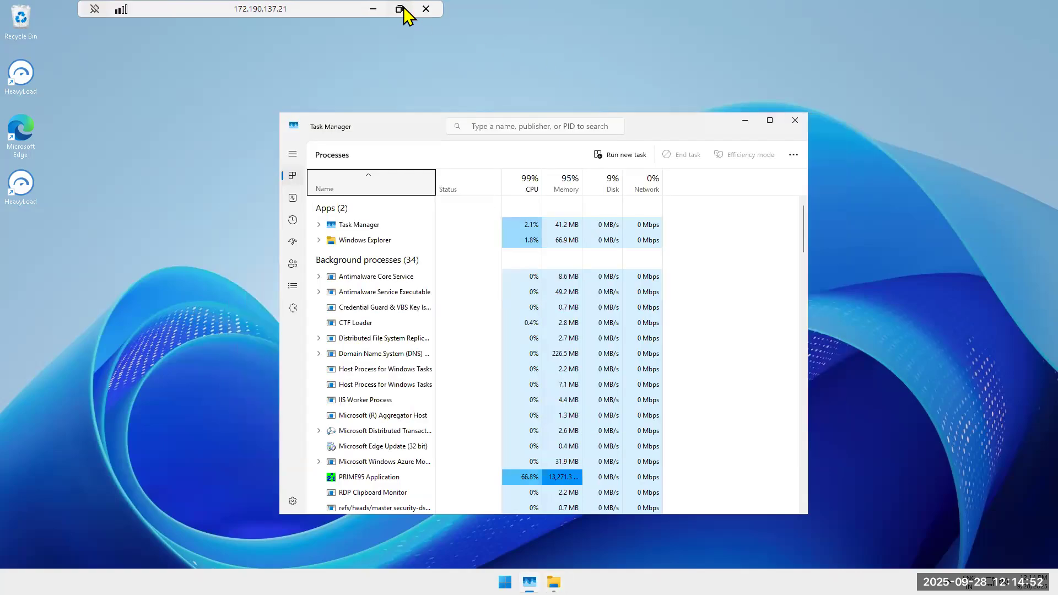
left_click(399, 9)
left_click_drag(786, 97, 705, 46)
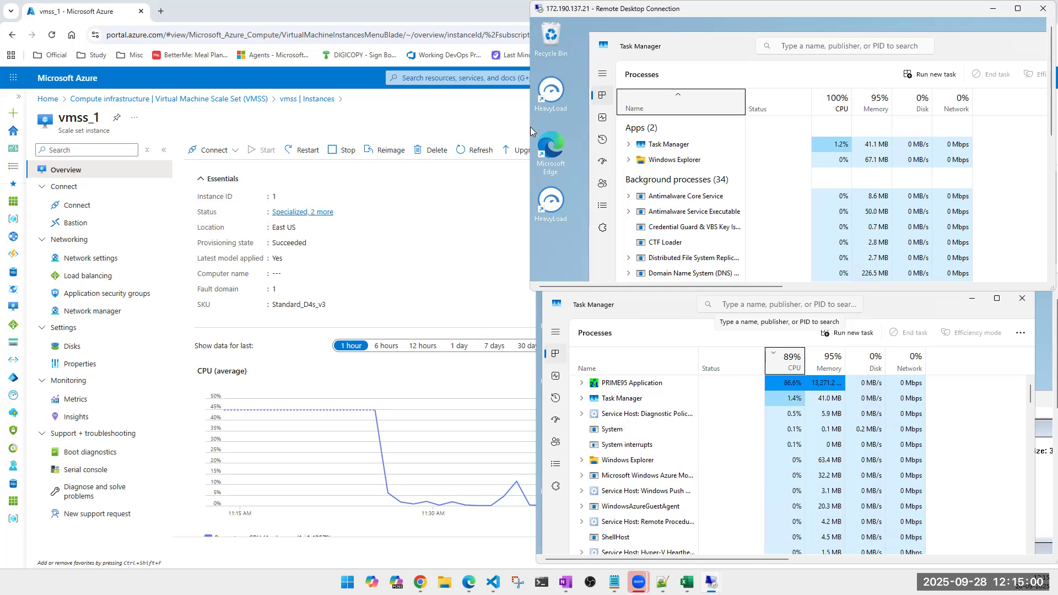
- Return to the vmss instances list in the Azure portal and refresh it repeatedly to check whether autoscale adds an instance
left_click(446, 248)
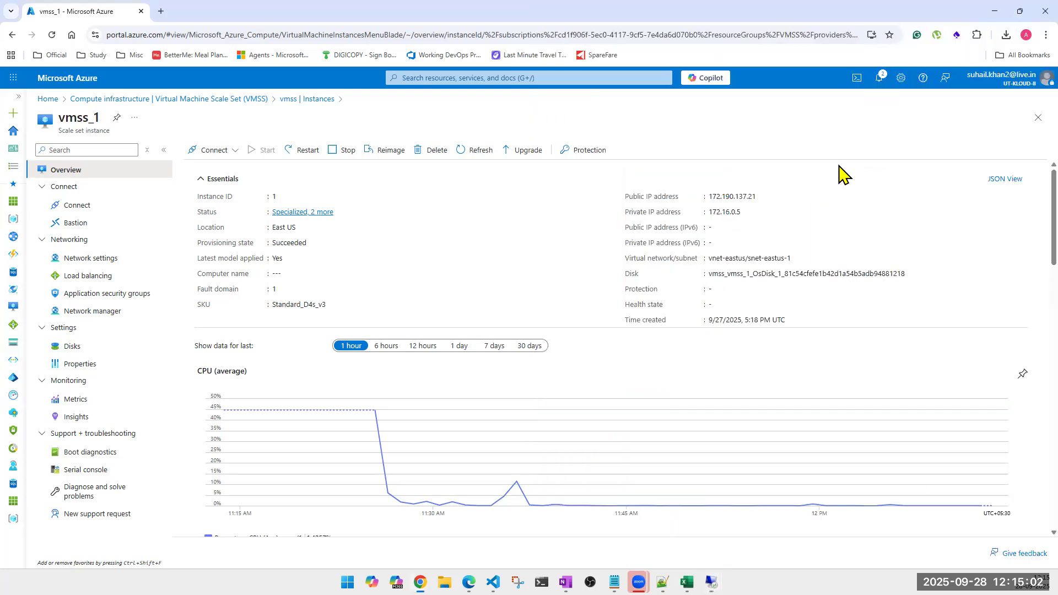
left_click(1034, 119)
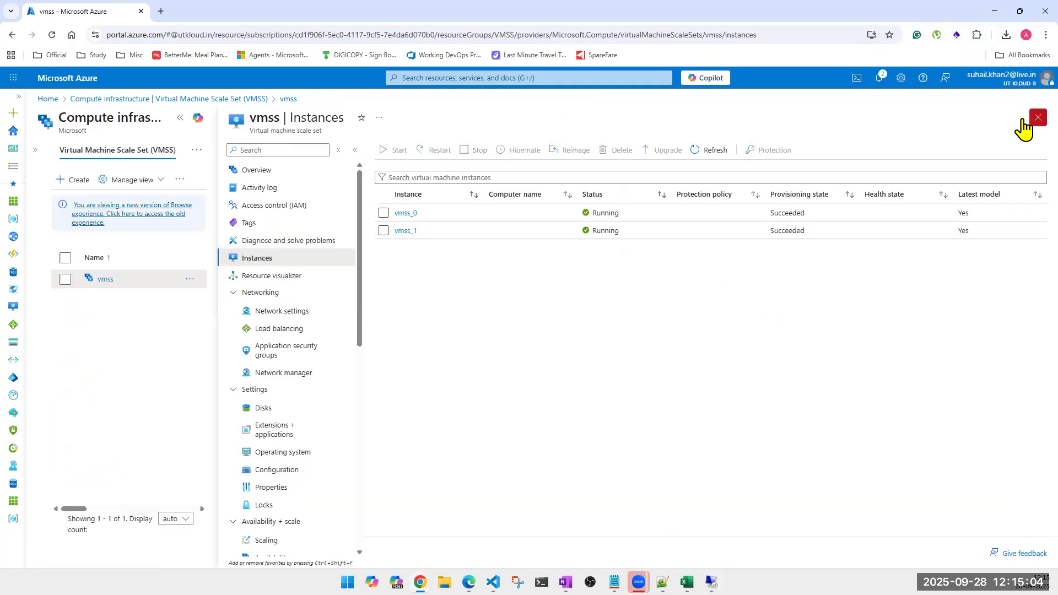
left_click(714, 152)
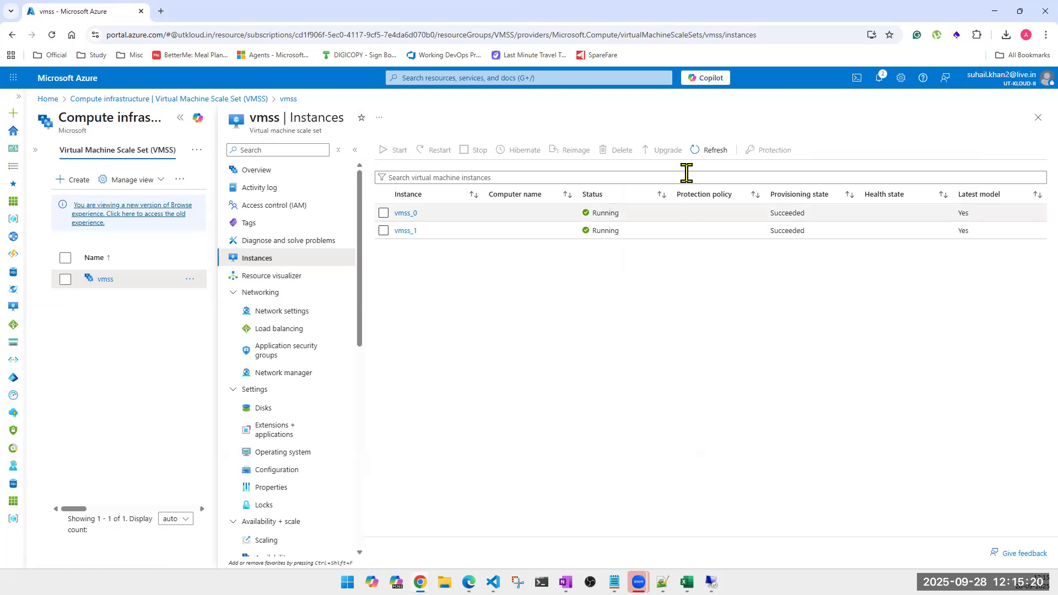
left_click(695, 155)
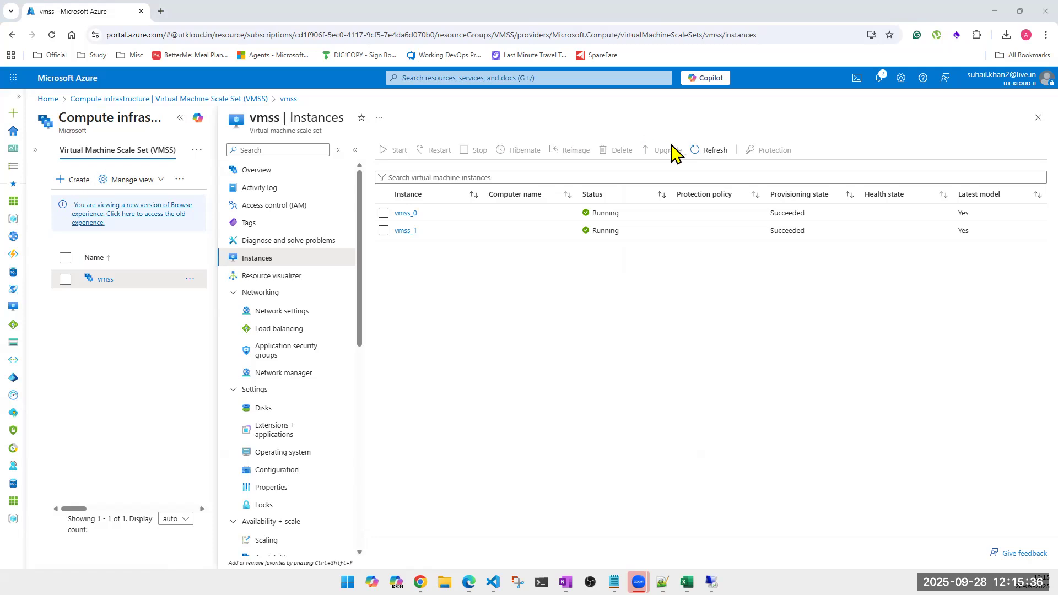
left_click(710, 151)
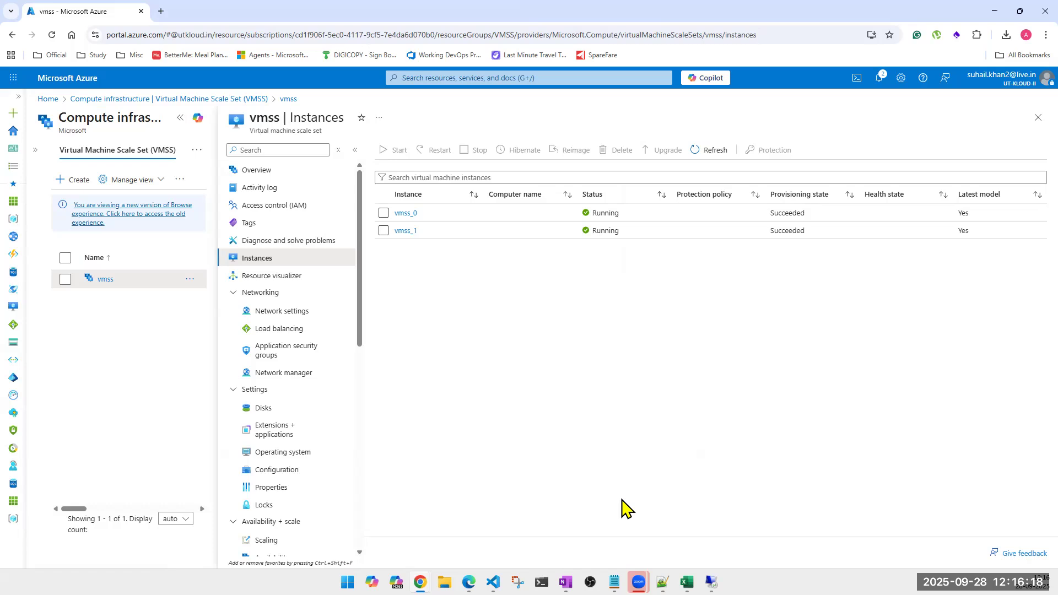
left_click(700, 148)
left_click(690, 152)
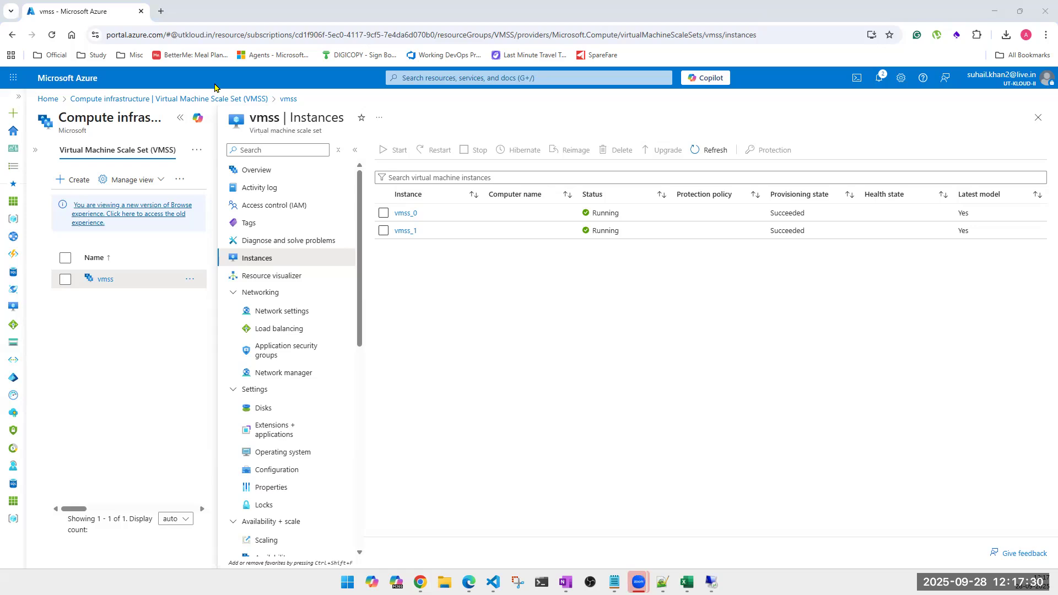
left_click(690, 151)
left_click(714, 150)
left_click(713, 151)
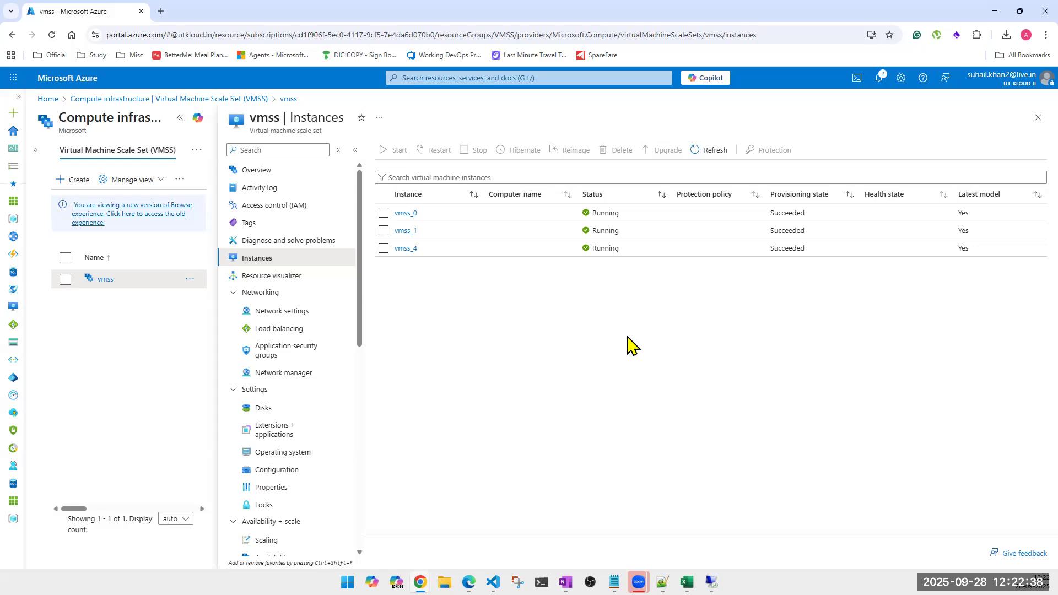
- Switch to OneNote and look at the Azure Cloud Question Bank and Azure Cloud with Scenarios! sections
key("alt+Tab")
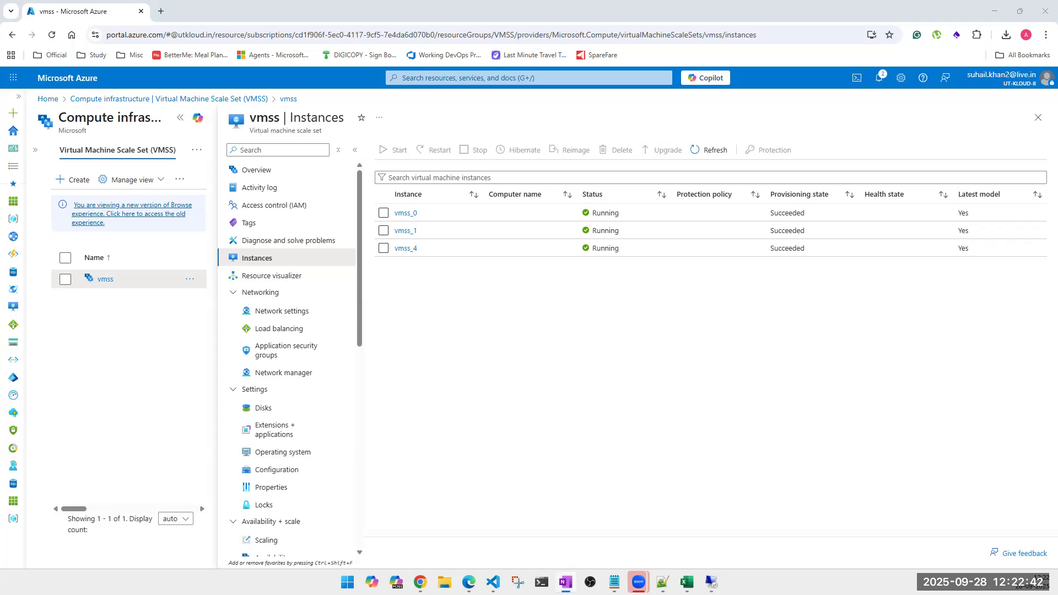
left_click(521, 325)
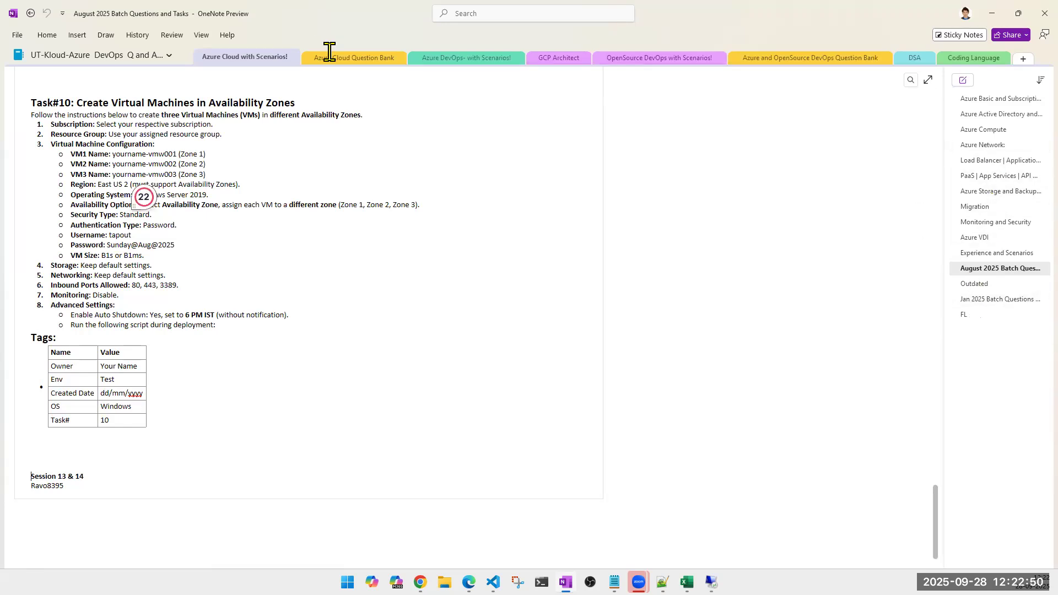
left_click(339, 67)
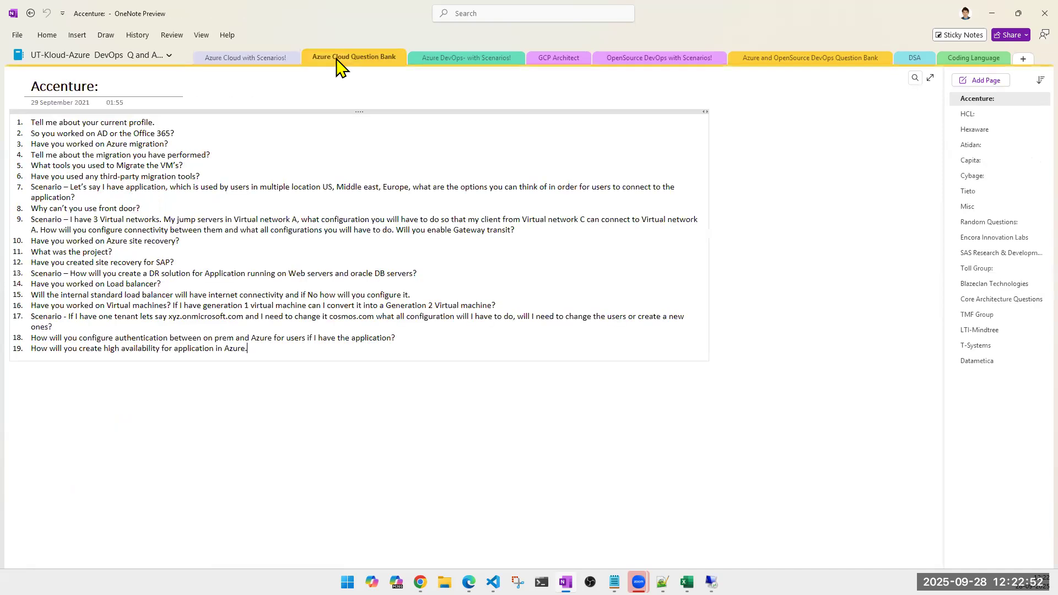
left_click(215, 59)
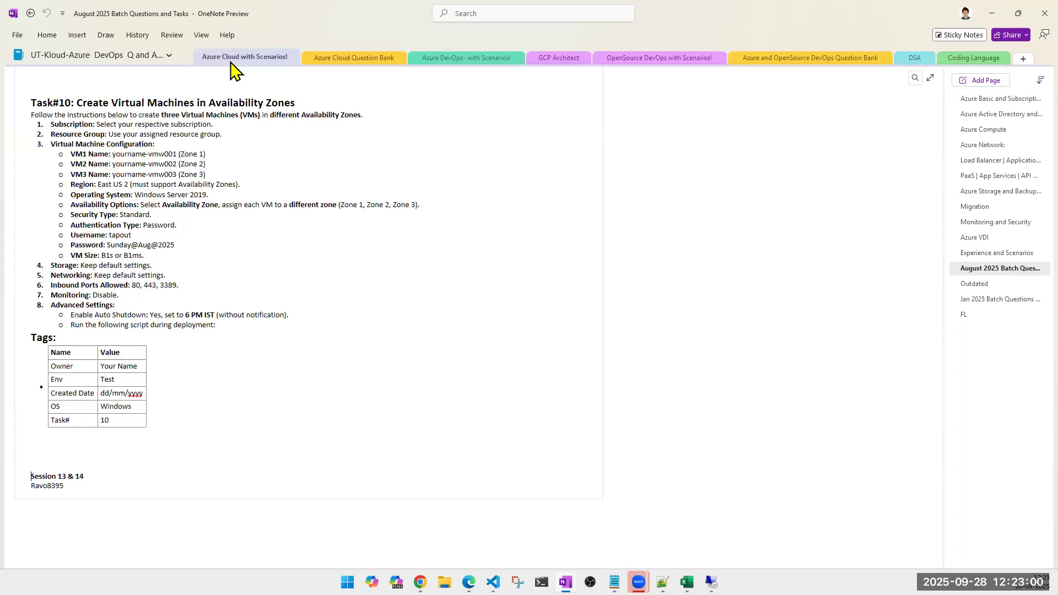
- Restore the OneNote window to a smaller size and move it off the Azure portal screen
left_click(1018, 14)
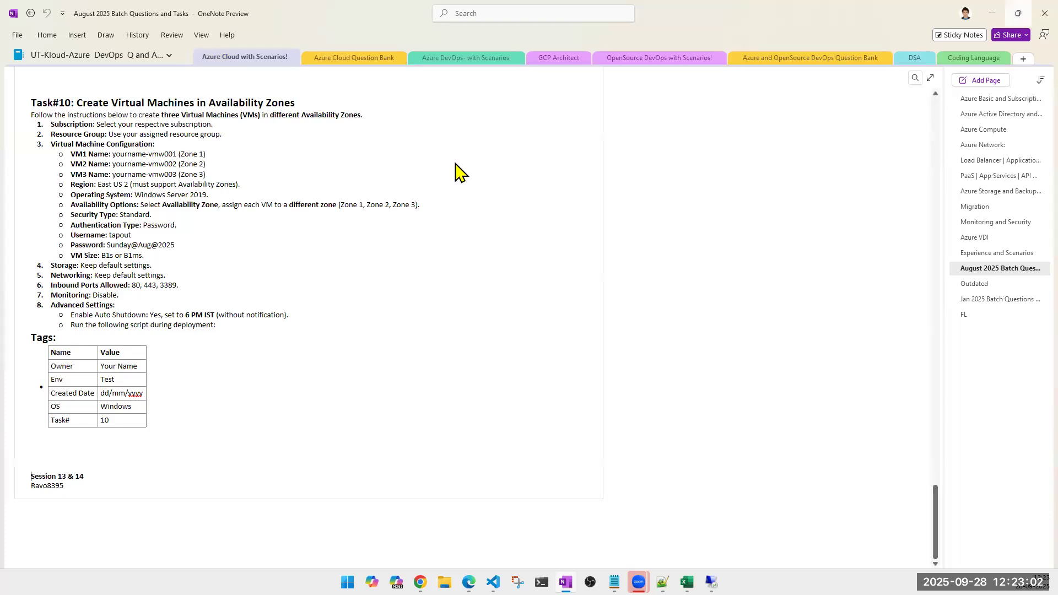
left_click_drag(449, 324, 244, 327)
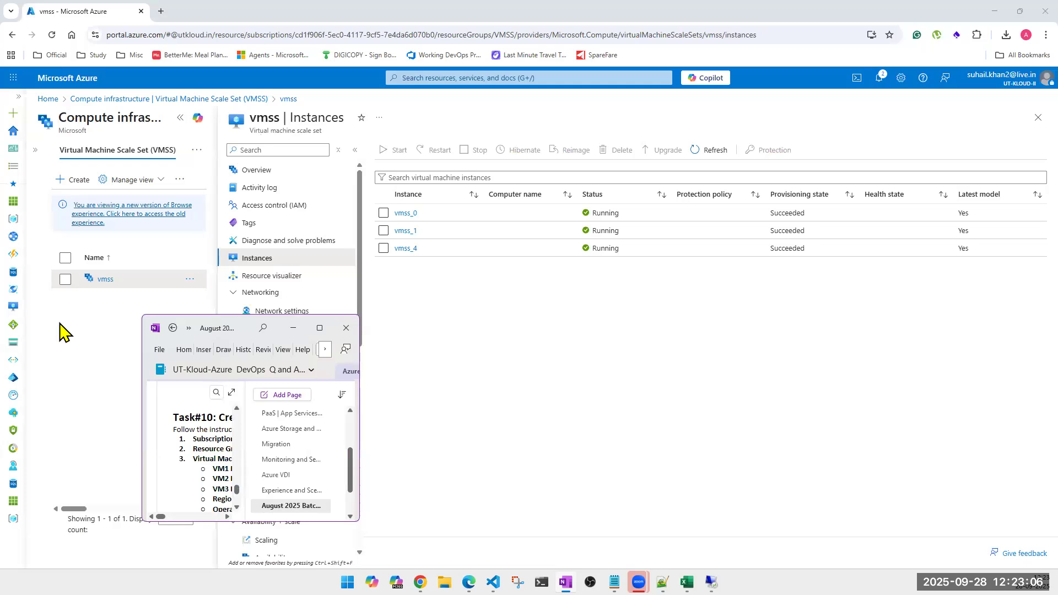
left_click_drag(60, 324, 0, 325)
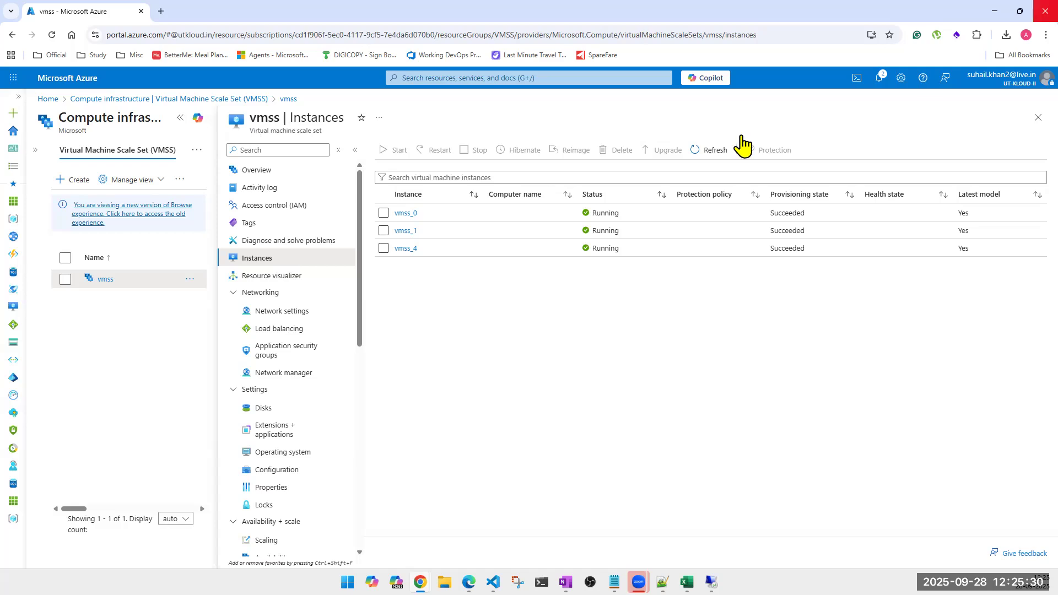
- Refresh the vmss instances list, open instance vmss_4 and copy its public IP address
left_click(710, 152)
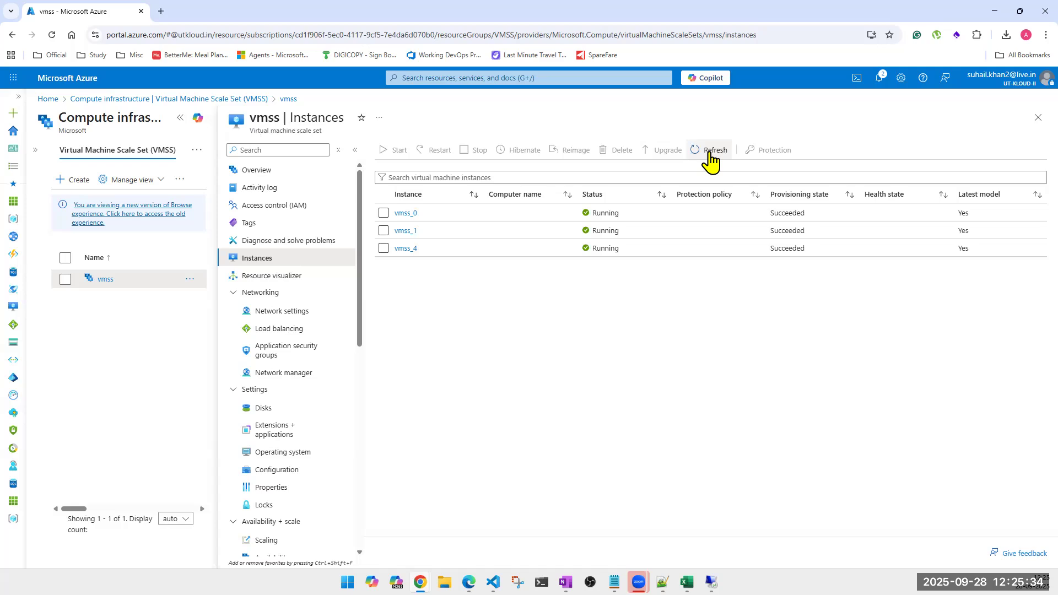
left_click(709, 156)
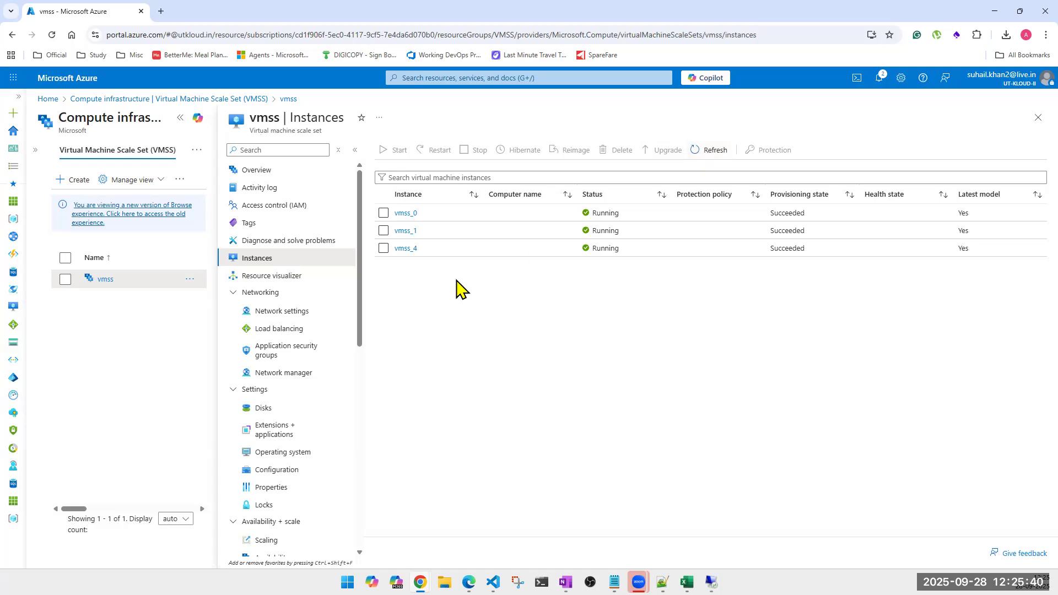
left_click(403, 248)
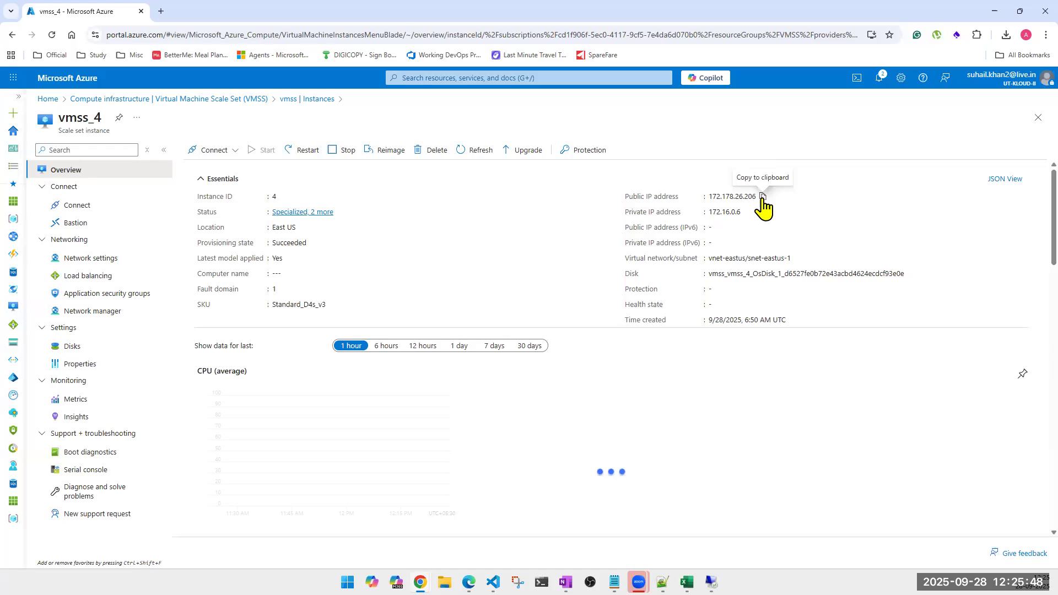
left_click(762, 197)
key("alt+Tab")
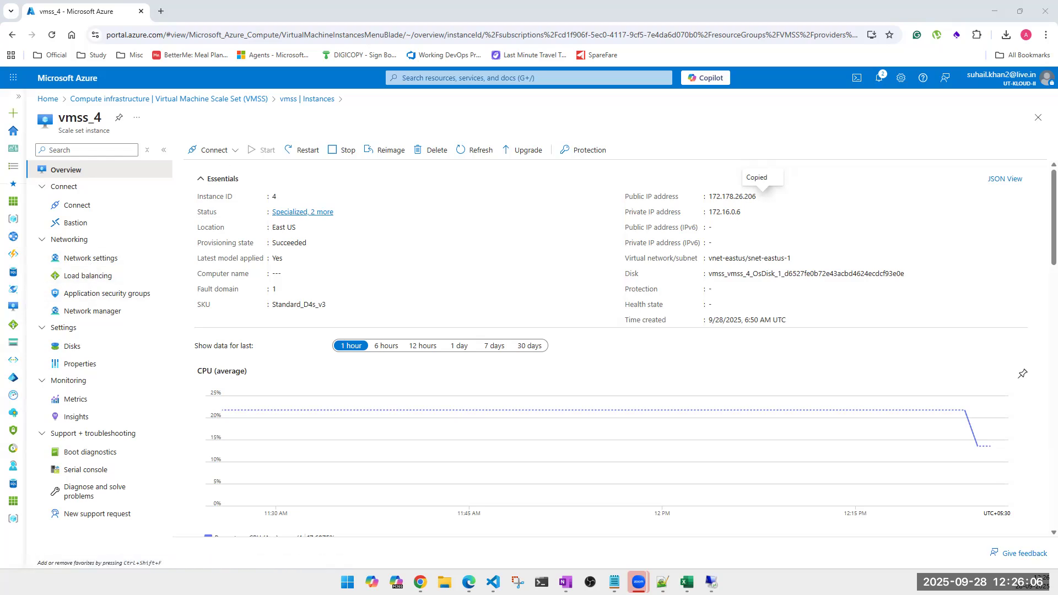
- Try loading 172.178.26.206 in a new browser tab with several reloads, and return to the vmss instances list
left_click(162, 12)
key("ctrl+v")
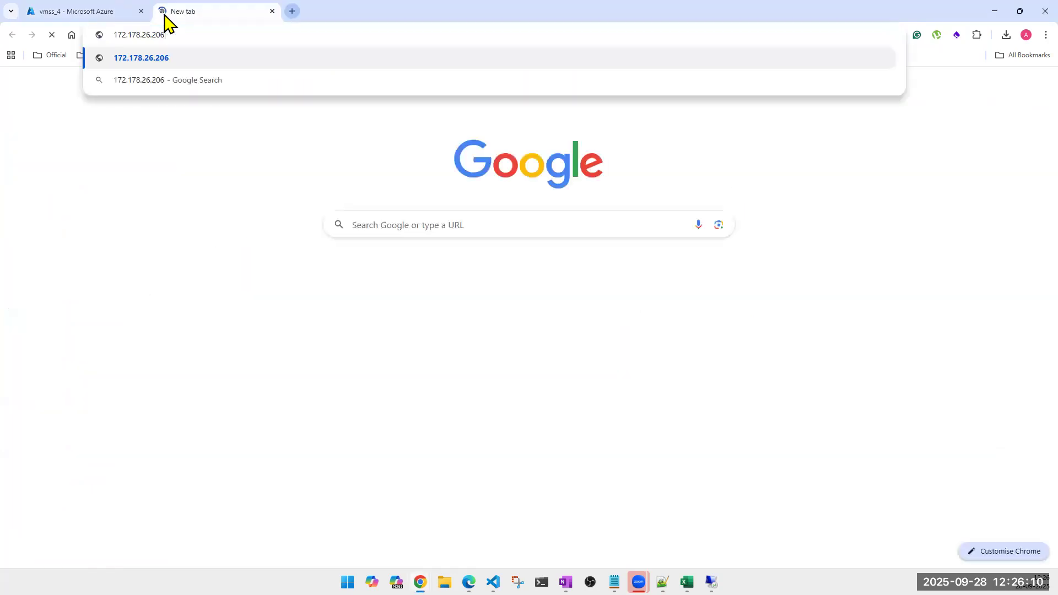
key("Return")
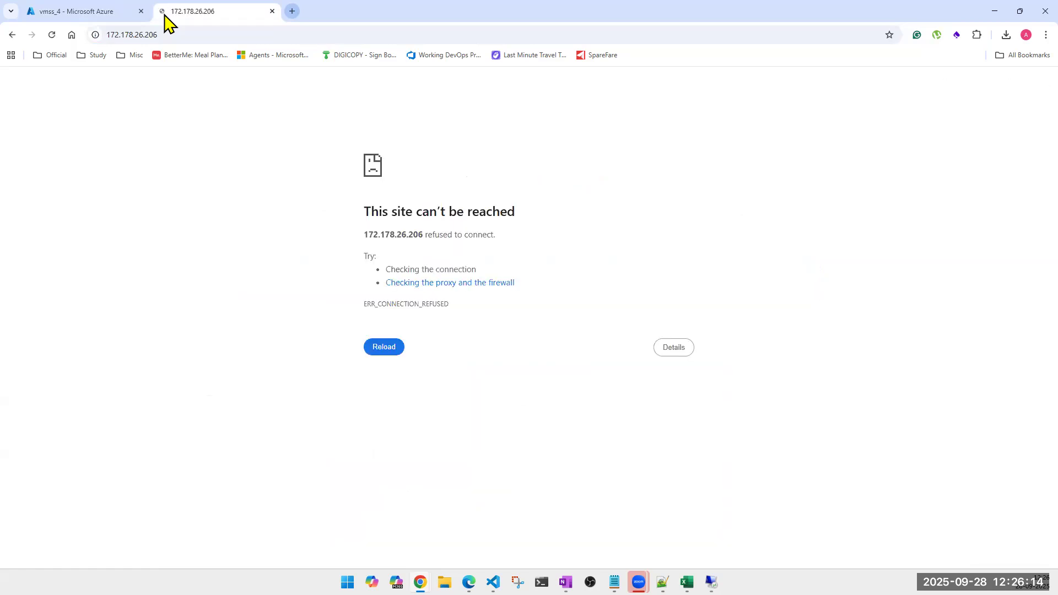
left_click(383, 353)
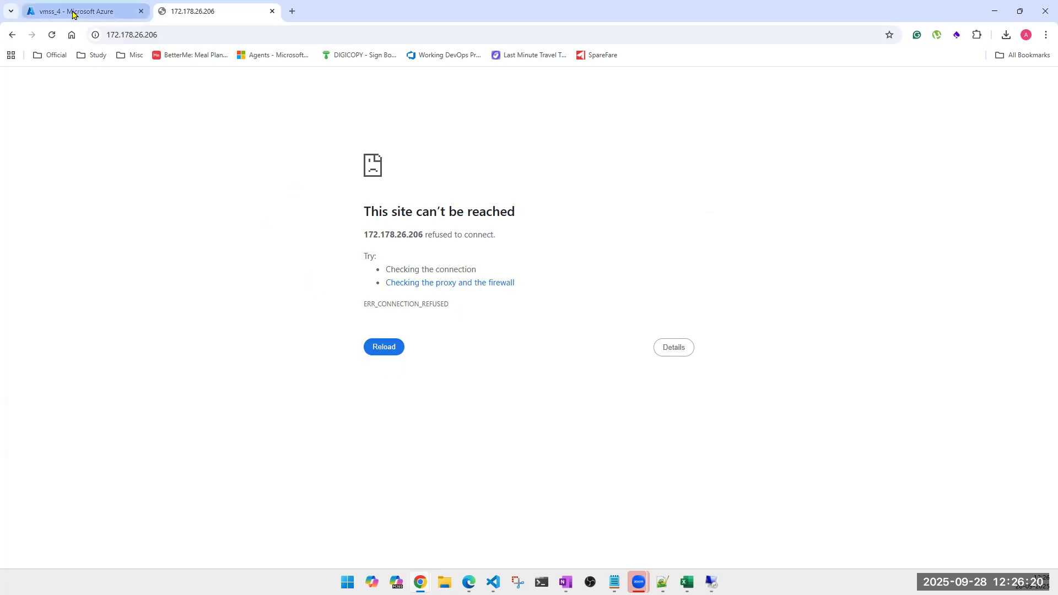
left_click(52, 35)
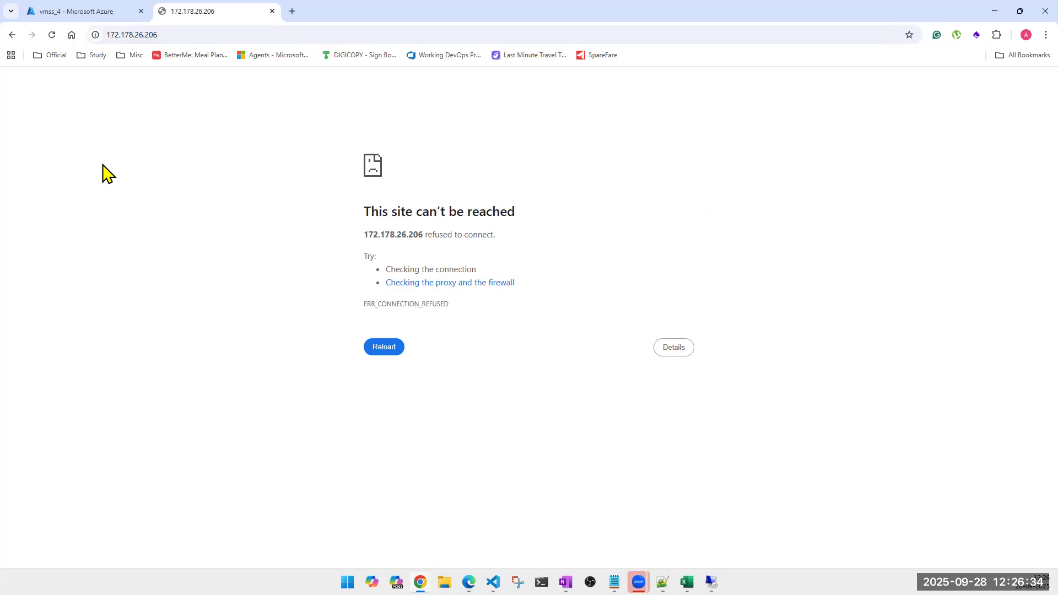
left_click(55, 34)
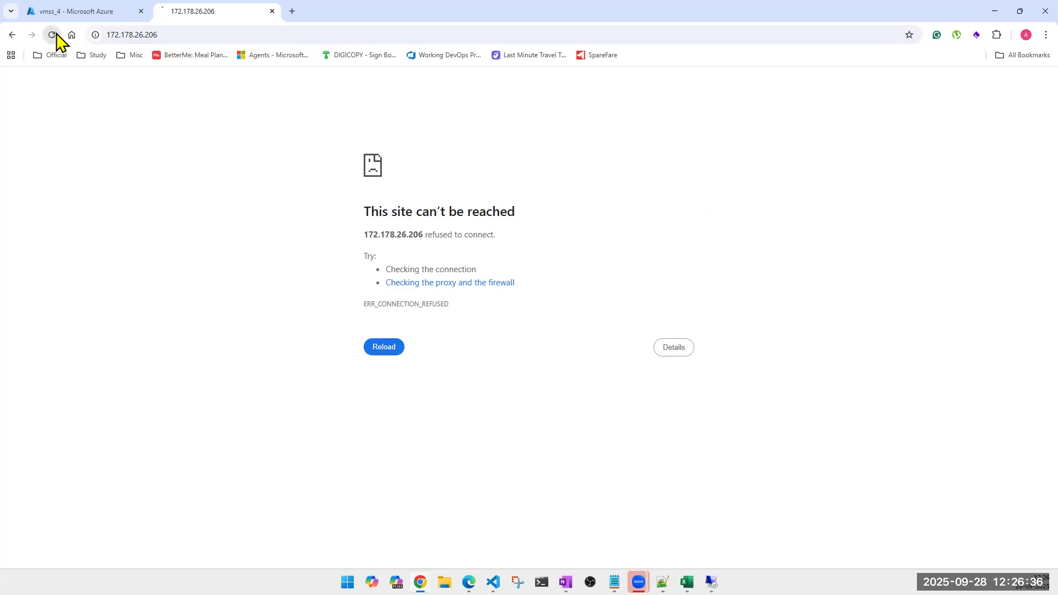
left_click(272, 11)
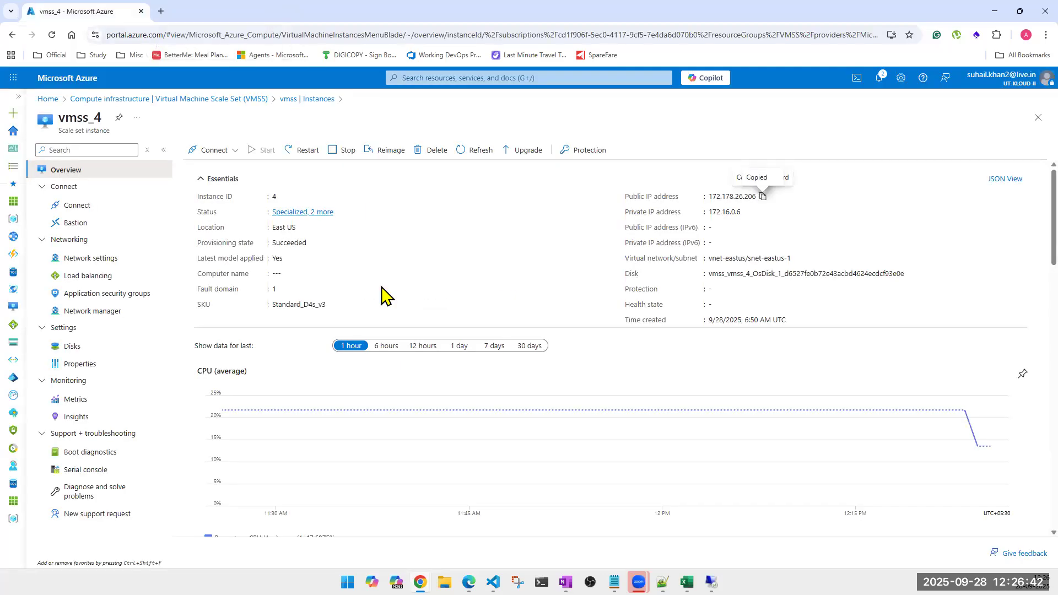
left_click(1037, 117)
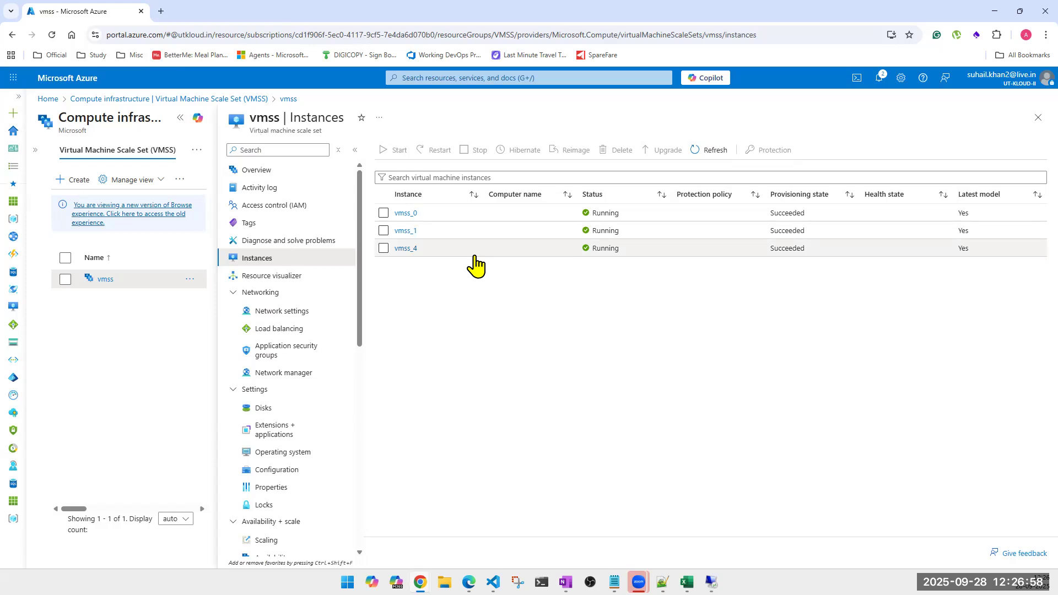
- On the 172.190.137.21 remote session, end the PRIME95 Application process, close Task Manager and restore the session to a window
mouse_move(710, 582)
left_click(767, 554)
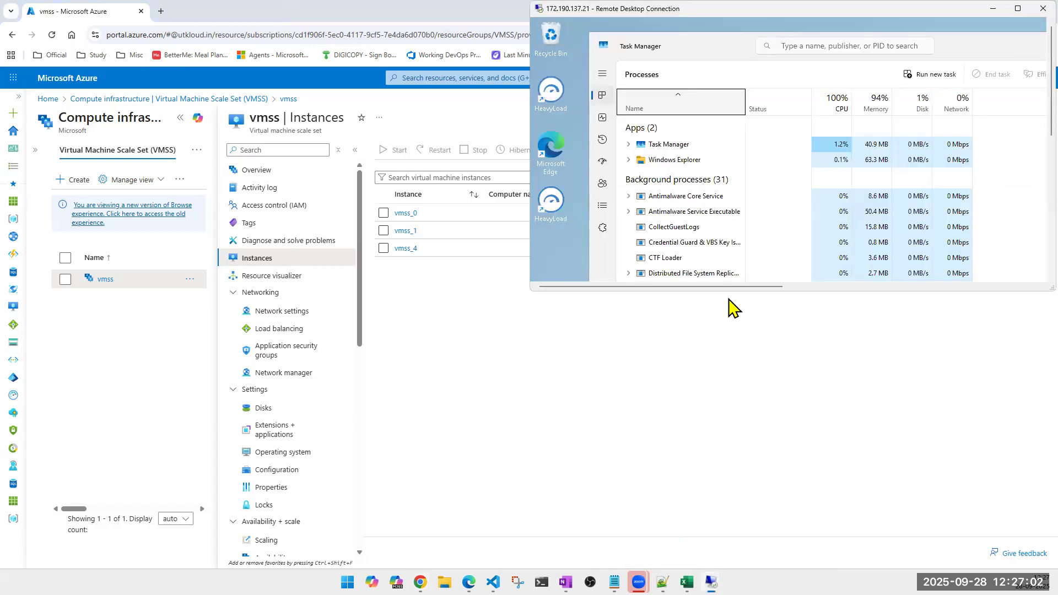
double_click(900, 9)
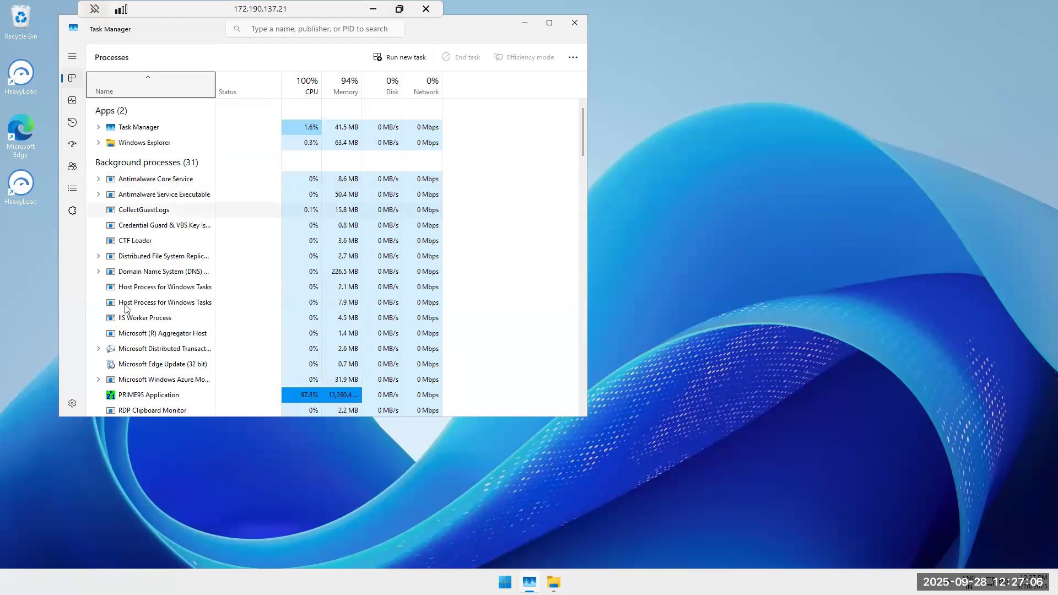
right_click(144, 394)
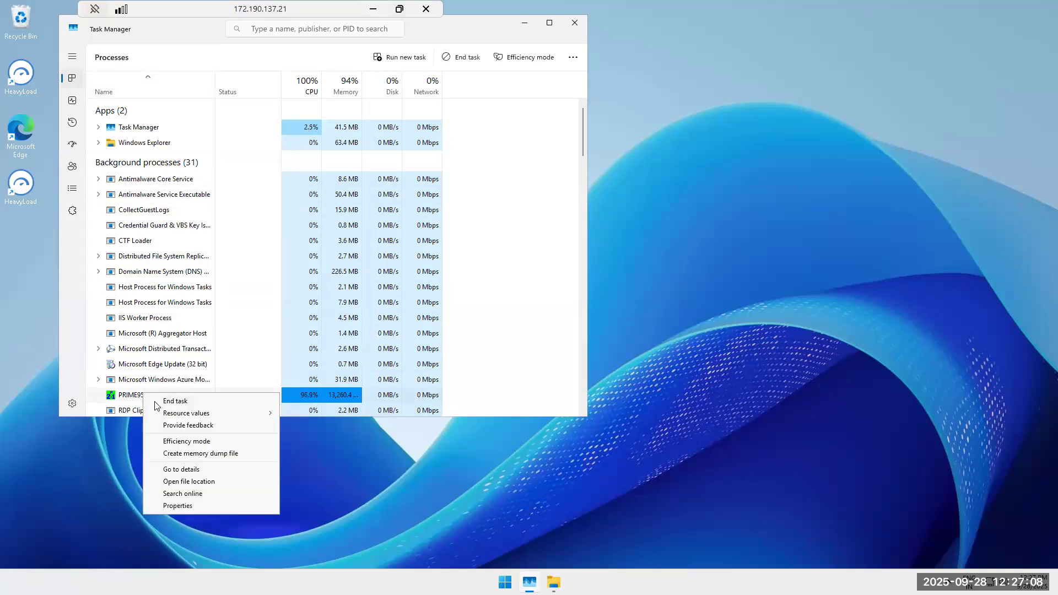
left_click(175, 401)
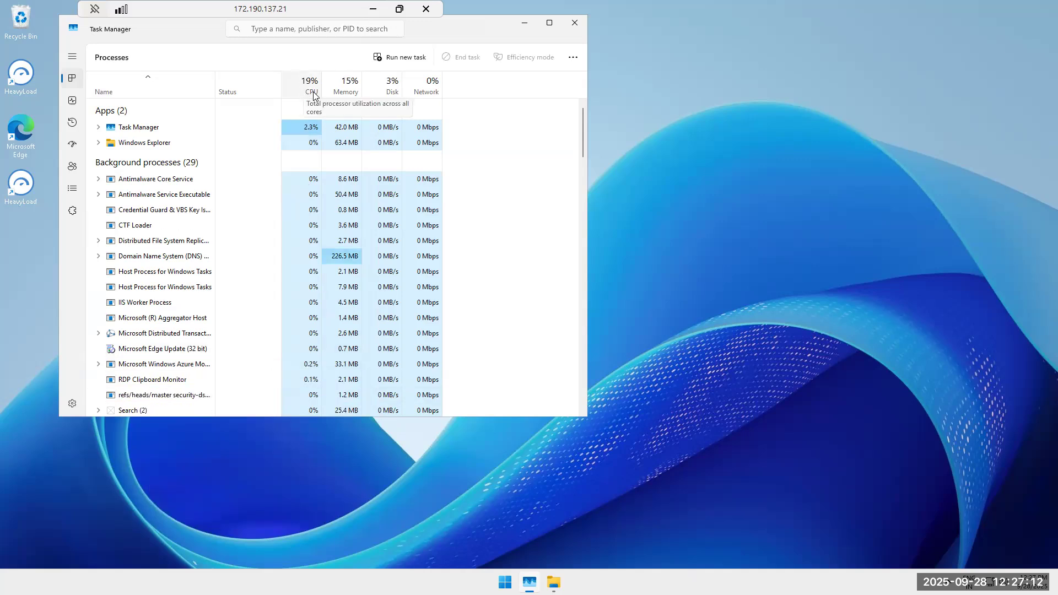
left_click(577, 22)
left_click(399, 9)
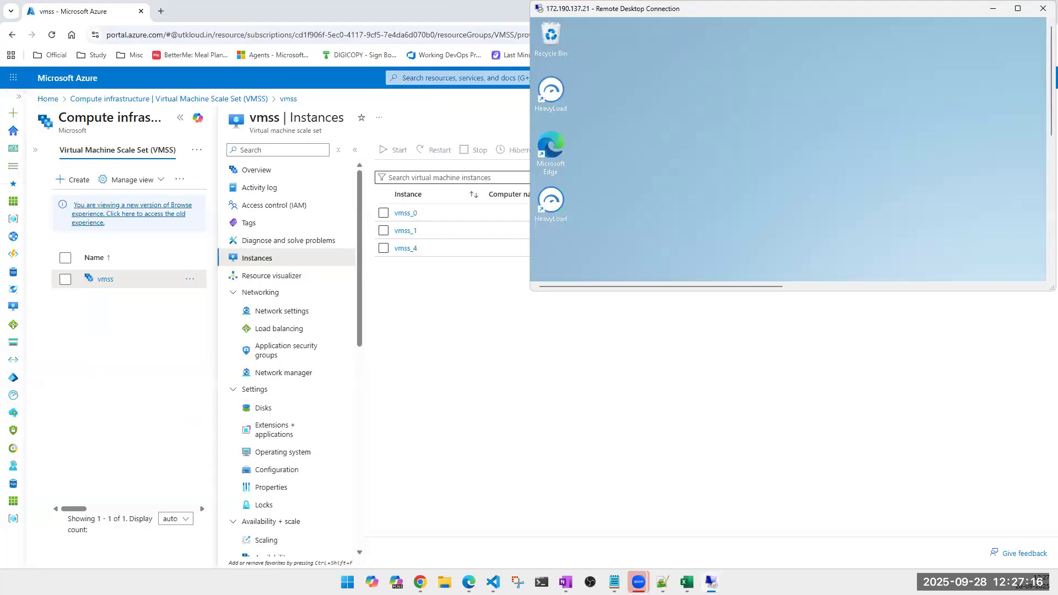
- On the 40.88.11.138 remote session, end PRIME95 Application, close the Prime95 folder and Task Manager, and restore the session to a window
mouse_move(710, 582)
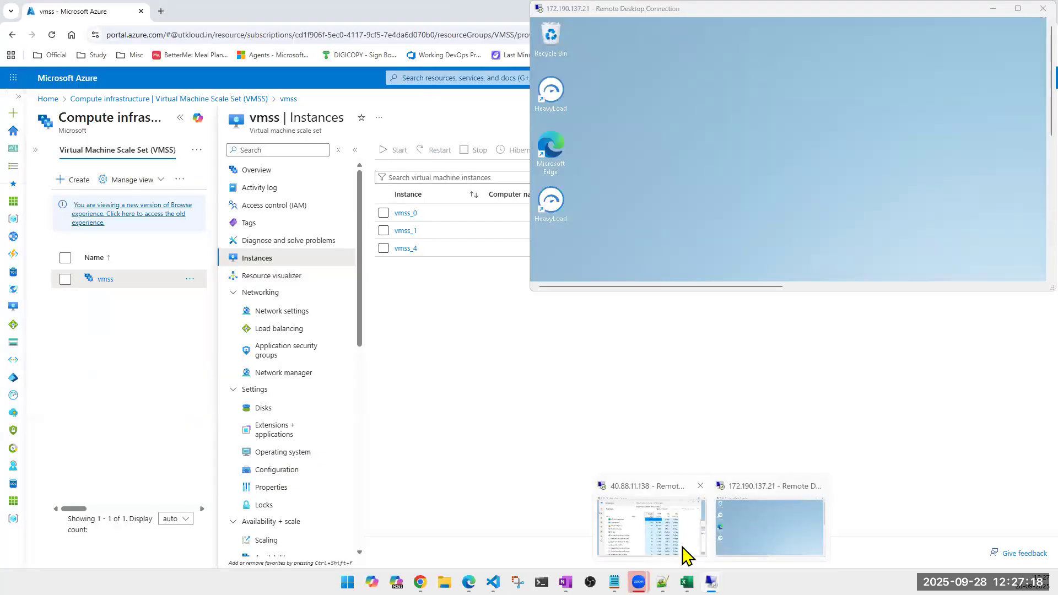
left_click(683, 551)
double_click(824, 281)
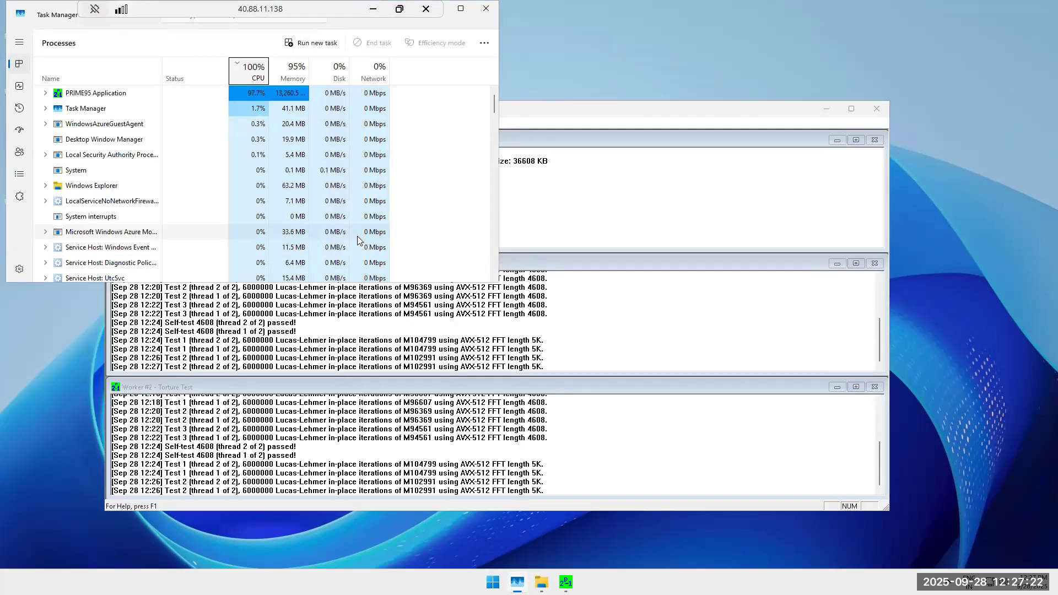
right_click(89, 94)
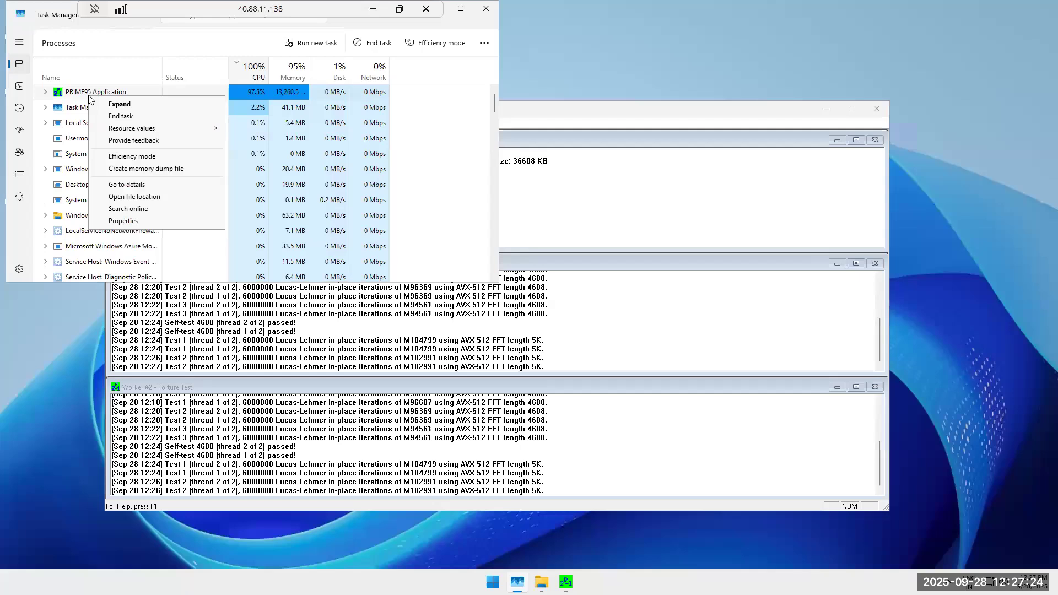
left_click(121, 116)
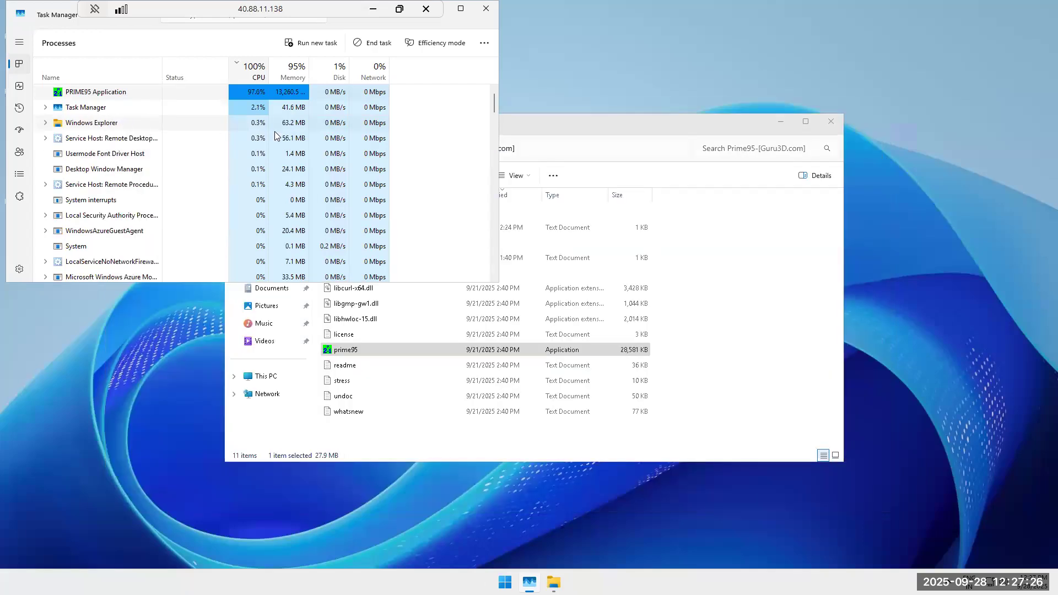
left_click(830, 122)
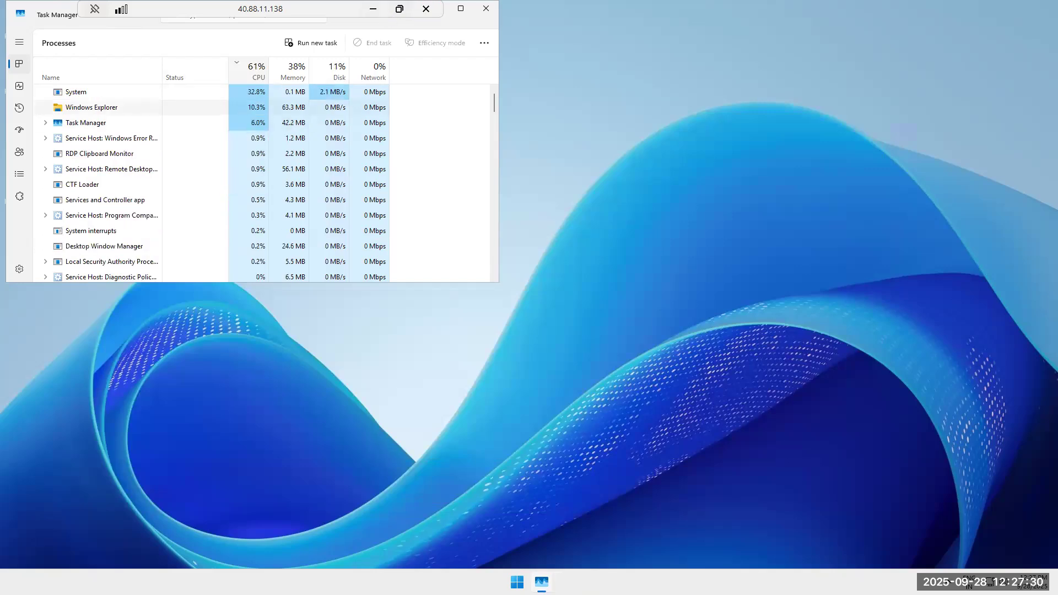
left_click(484, 9)
left_click(400, 9)
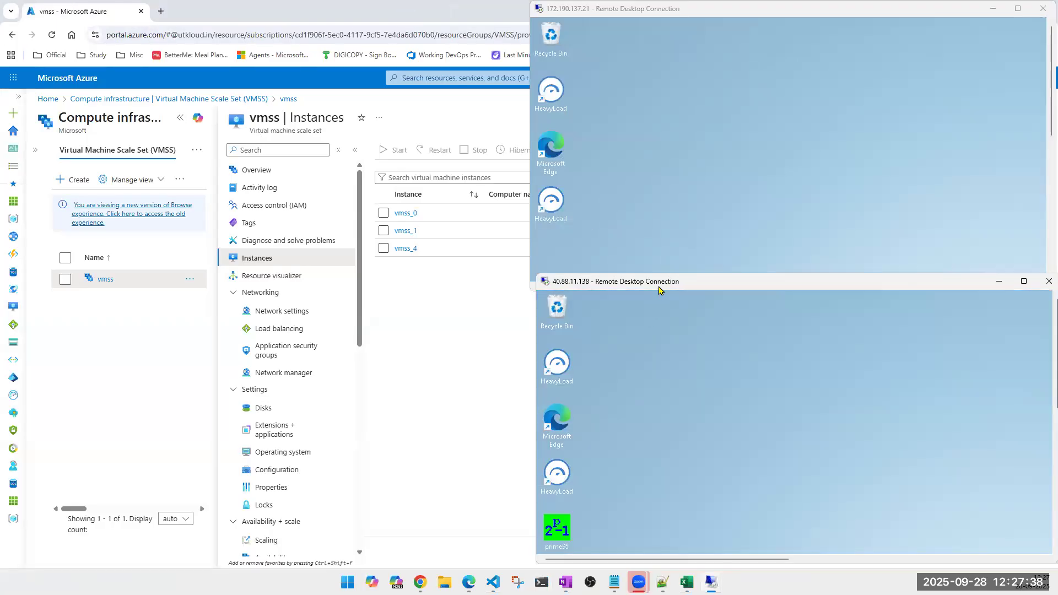
- Align the 40.88.11.138 session window directly below the 172.190.137.21 session window and look over the upper remote desktop
left_click_drag(659, 289, 653, 293)
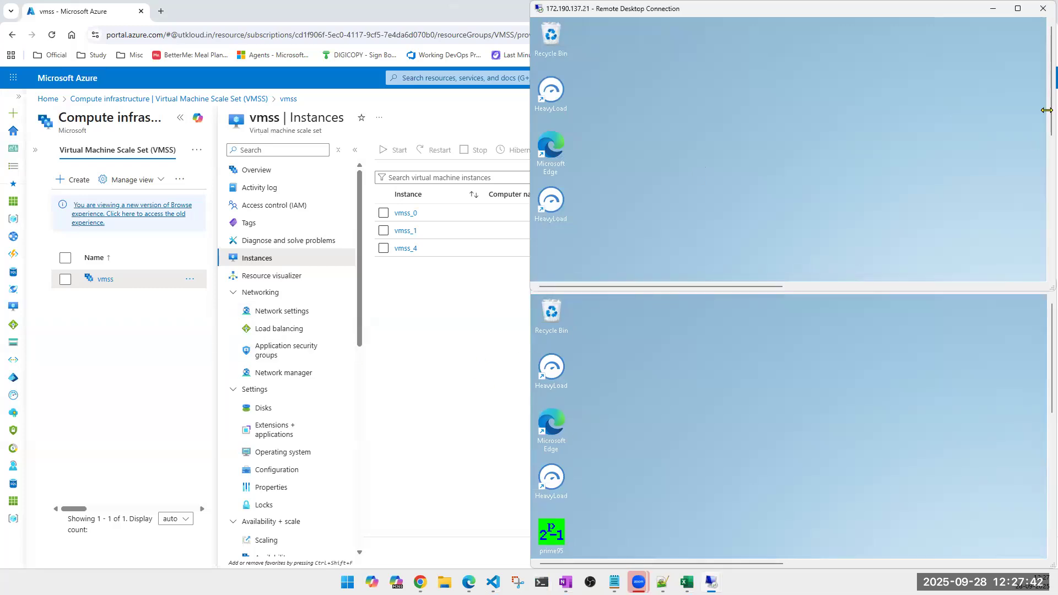
scroll(1029, 182, "down", 3)
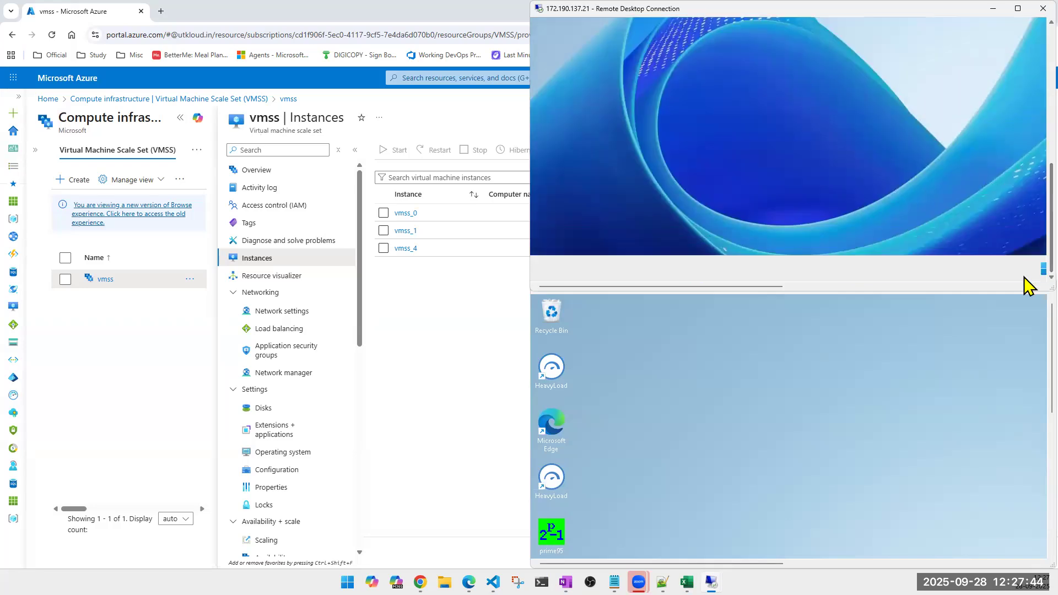
scroll(1028, 144, "up", 3)
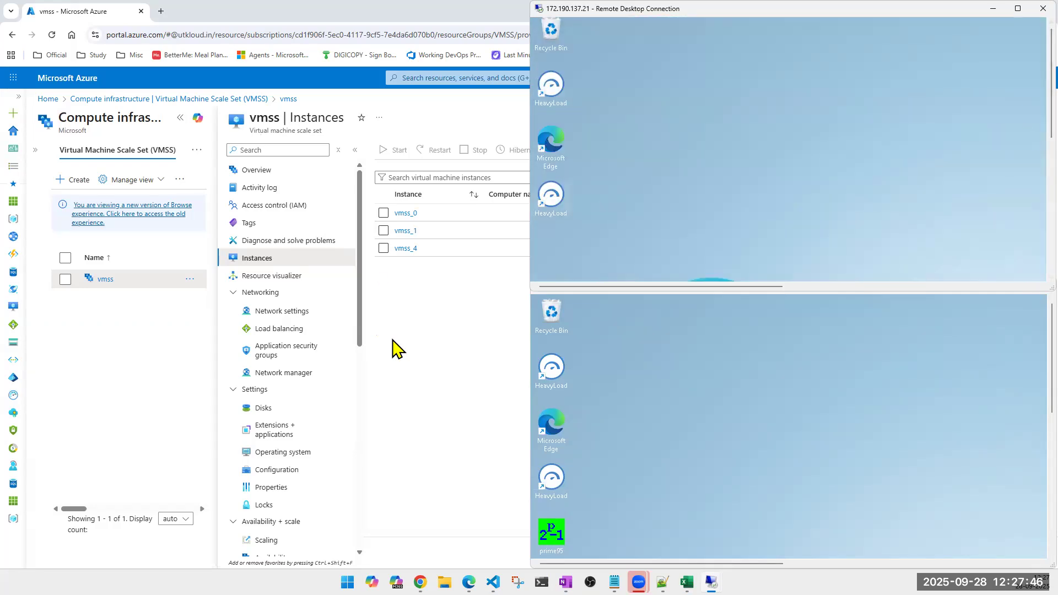
- Return to the Azure portal and refresh the vmss instances list twice to check for scaling changes
left_click(402, 350)
left_click(693, 150)
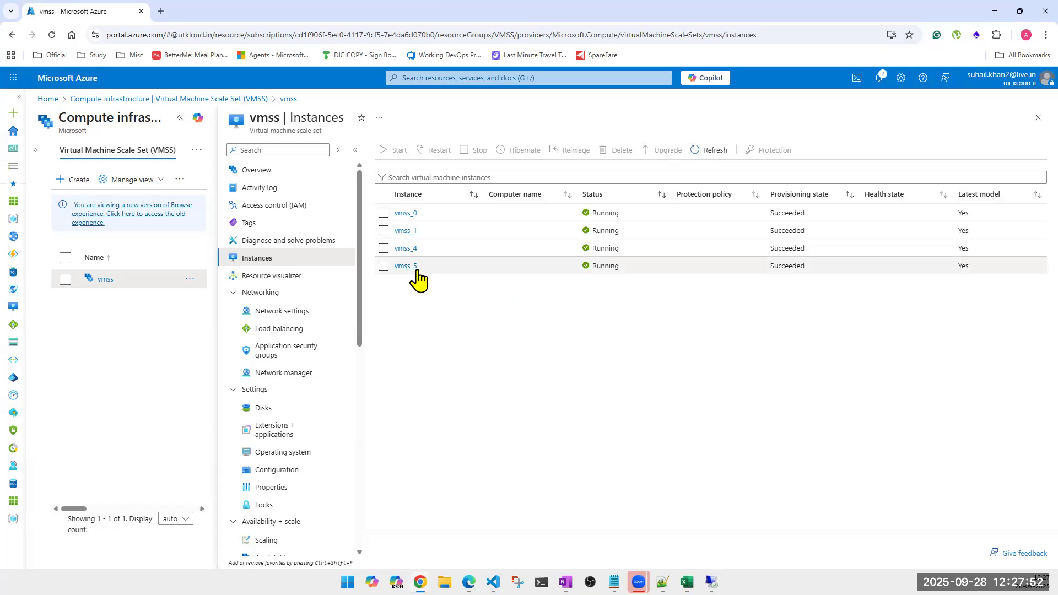
left_click(711, 150)
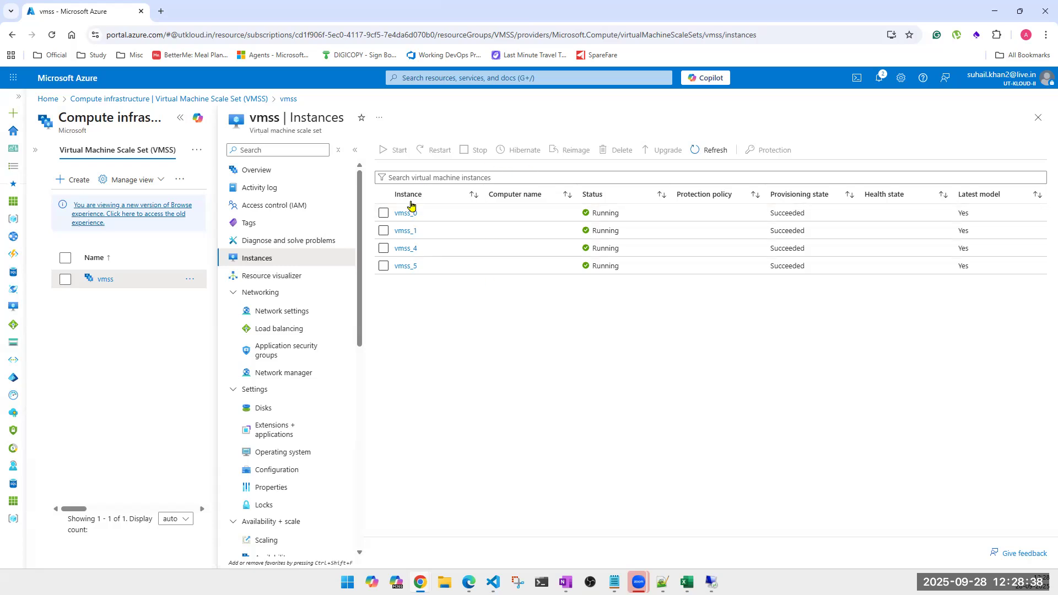
- Select instances vmss_0 and vmss_1, and refresh the instances list
left_click(380, 214)
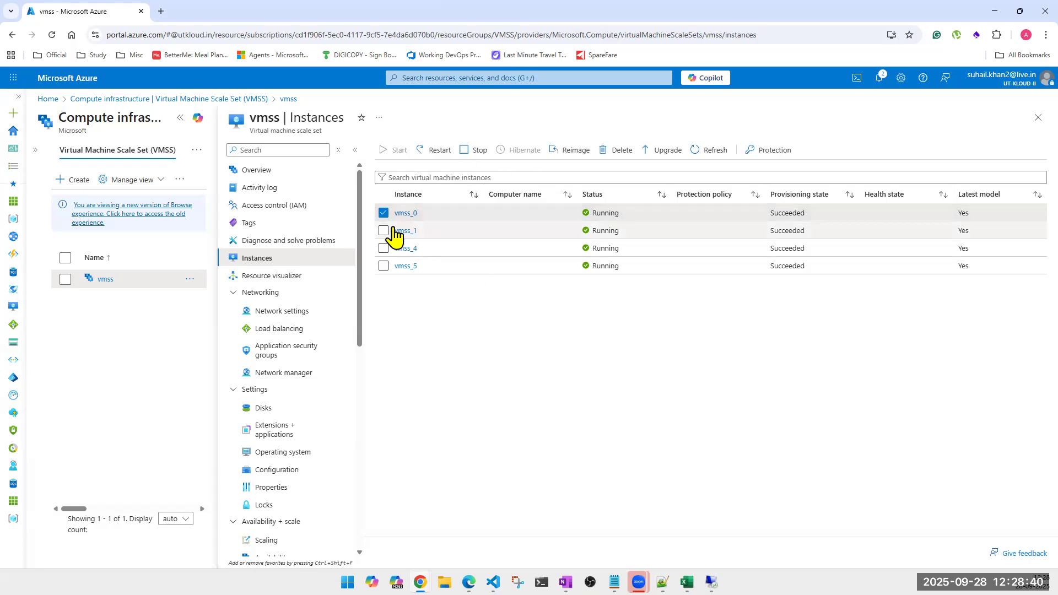
left_click(383, 230)
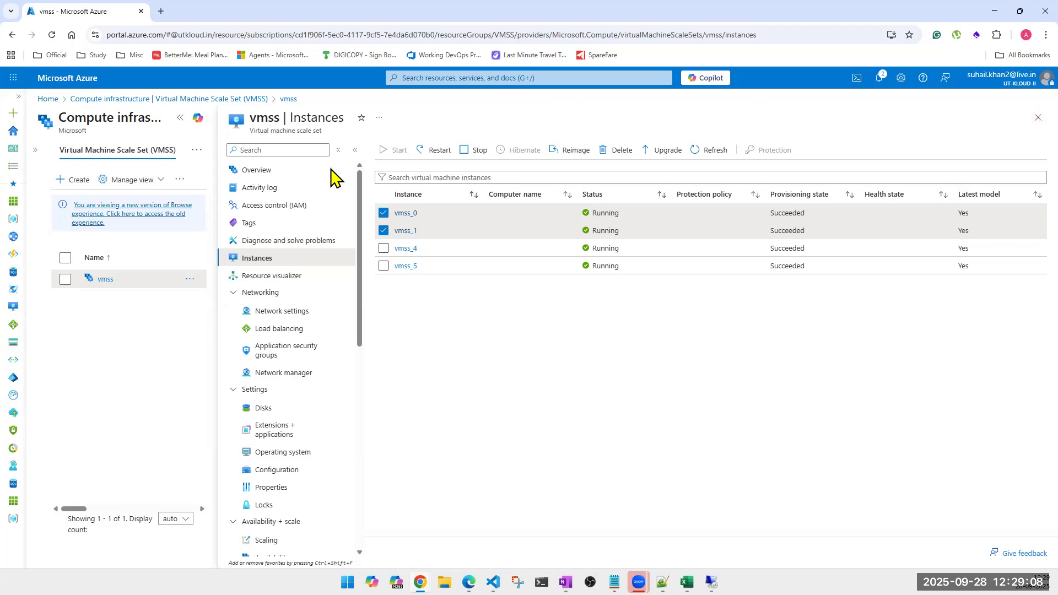
left_click(694, 154)
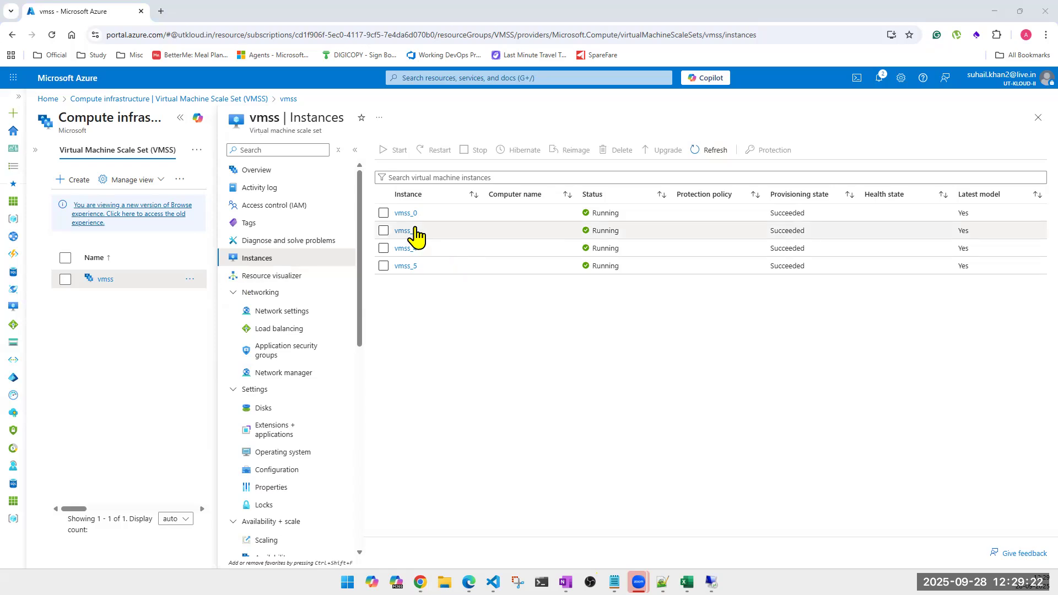
- Select vmss_0, vmss_1, vmss_4 and vmss_5, check the open remote session previews, and clear the selection
left_click(383, 213)
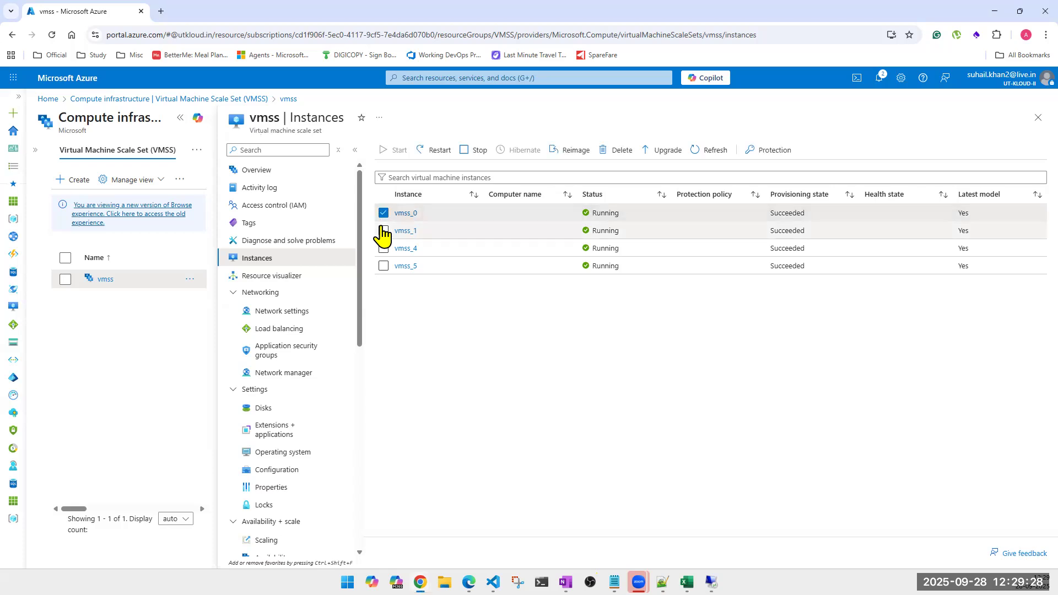
left_click(382, 230)
left_click(383, 249)
left_click(384, 266)
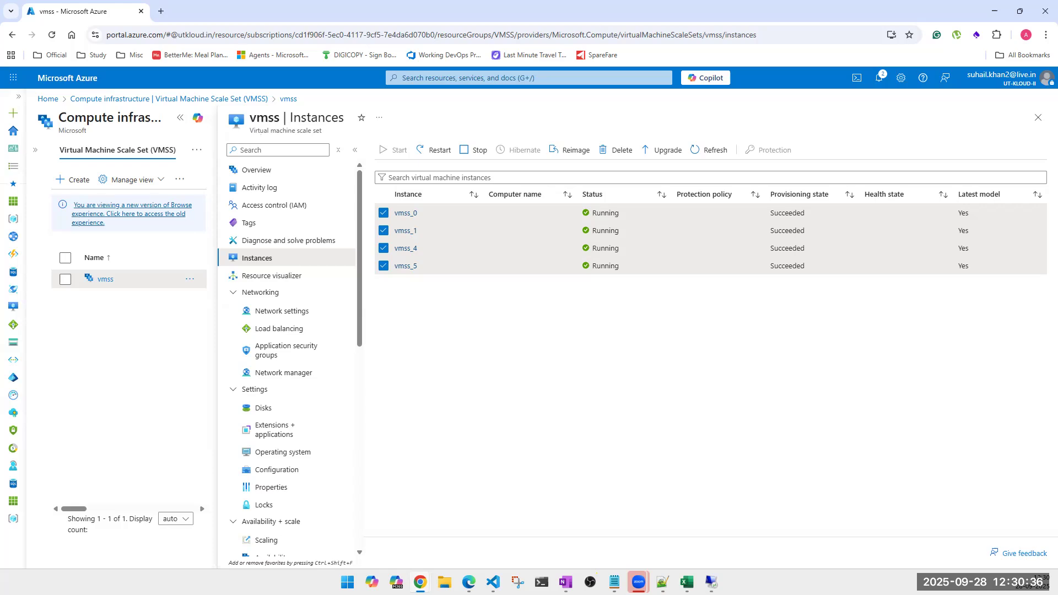
mouse_move(711, 582)
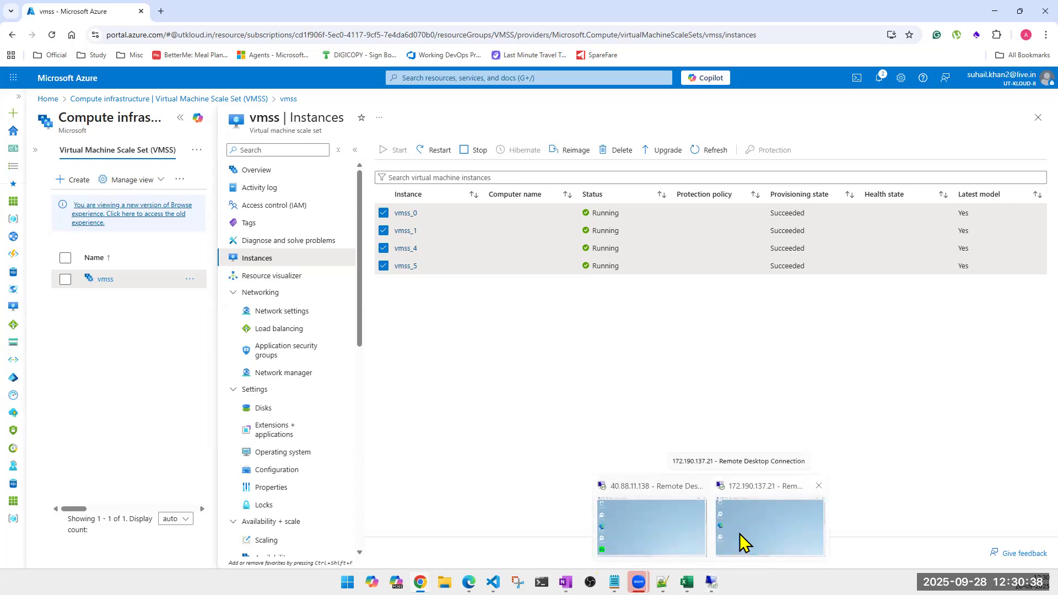
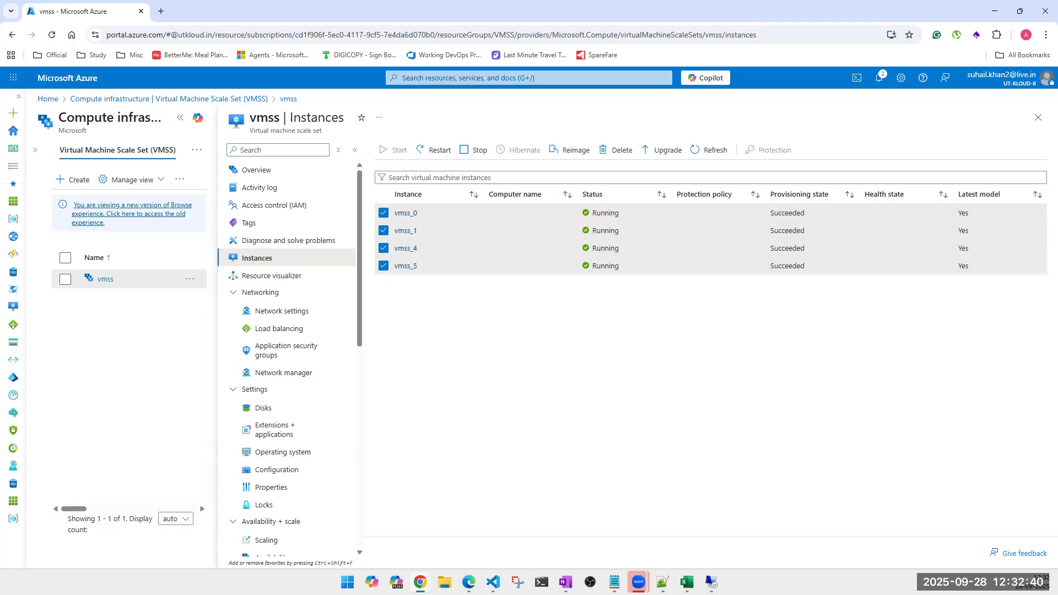
left_click(710, 582)
left_click(384, 213)
left_click(384, 230)
left_click(384, 248)
left_click(383, 266)
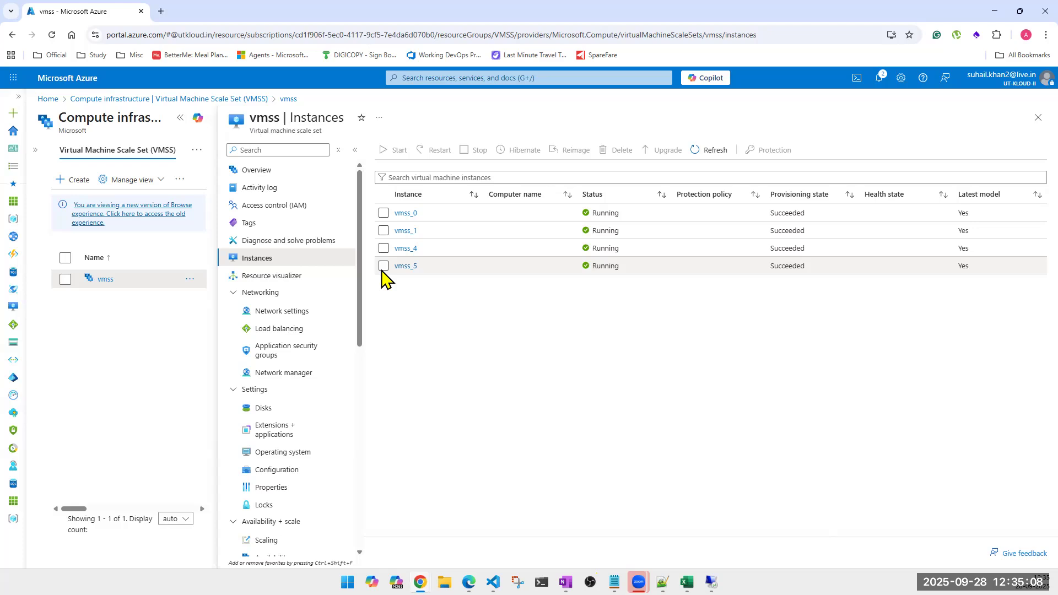
- Try to reimage instances vmss_0, vmss_1, vmss_4 and vmss_5 together, and decline the reimage confirmation
left_click(384, 213)
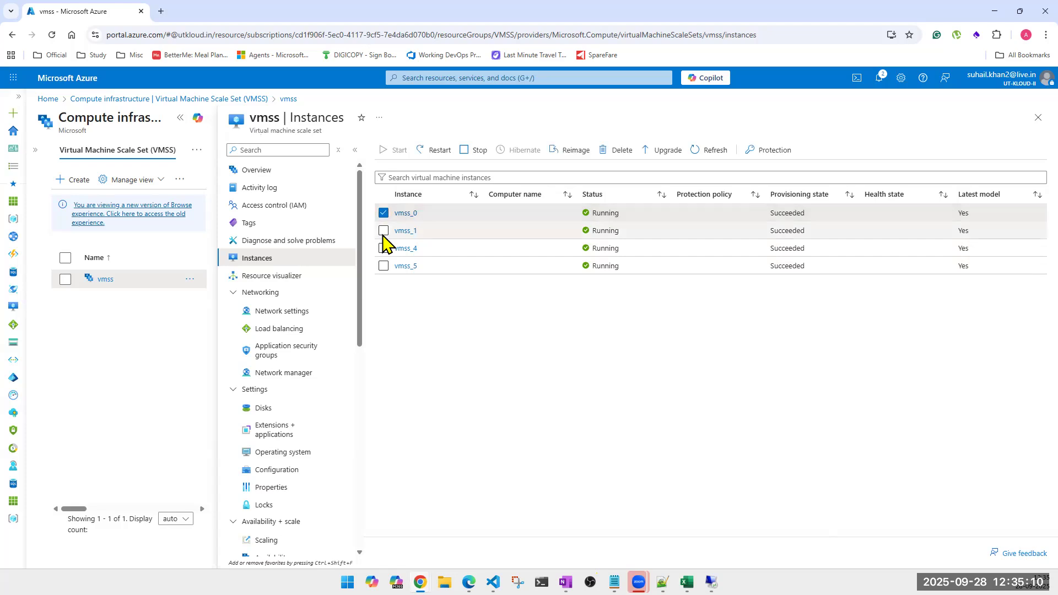
left_click(384, 230)
left_click(384, 248)
left_click(384, 265)
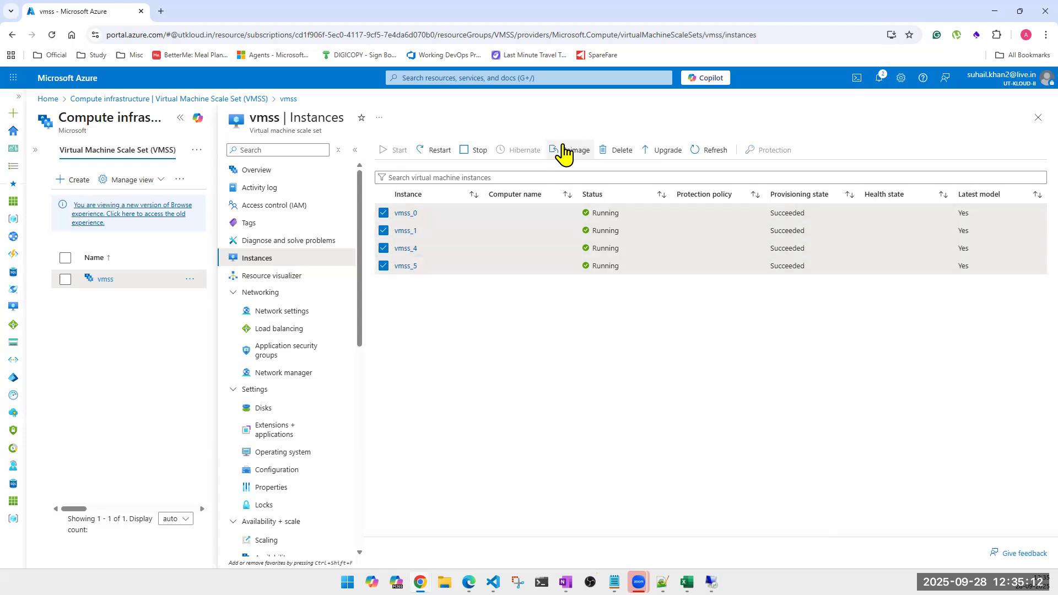
left_click(563, 149)
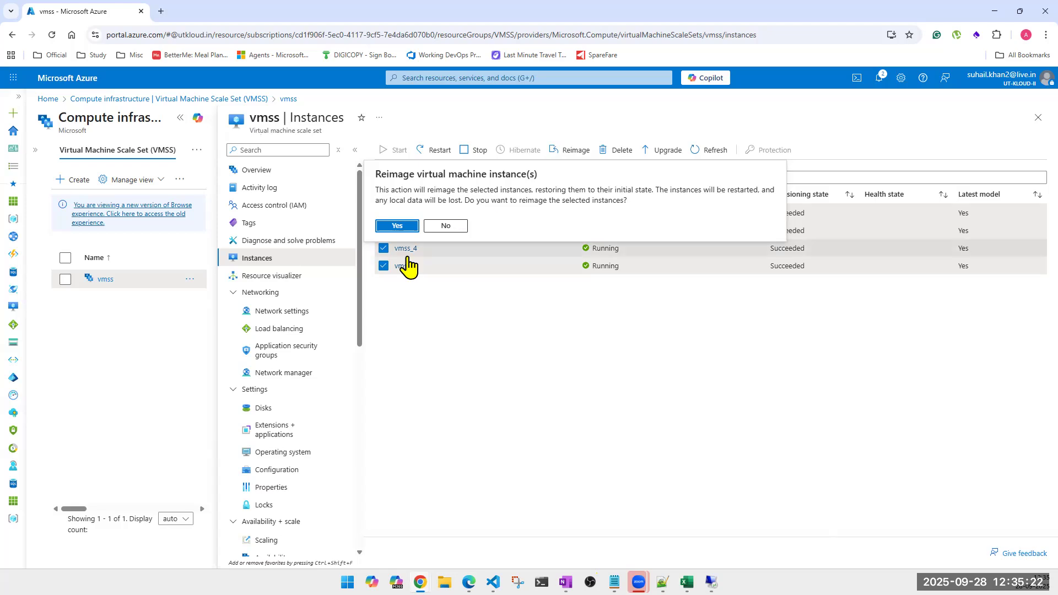
left_click(445, 226)
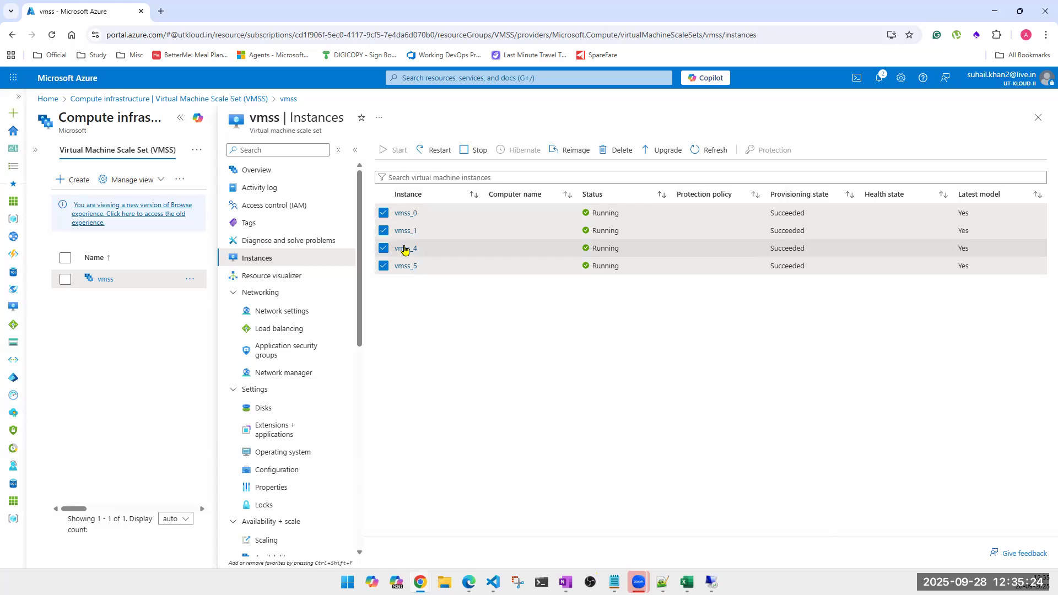
- Deselect vmss_4, vmss_5 and vmss_1, and reimage only instance vmss_0, accepting the confirmation
left_click(384, 249)
left_click(384, 266)
left_click(384, 231)
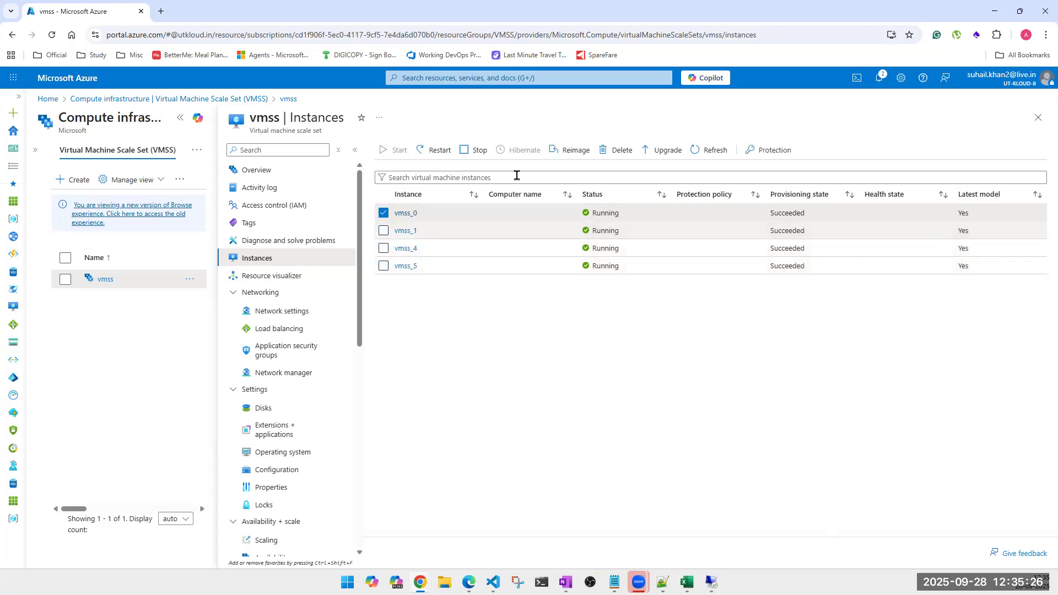
left_click(565, 159)
left_click(402, 227)
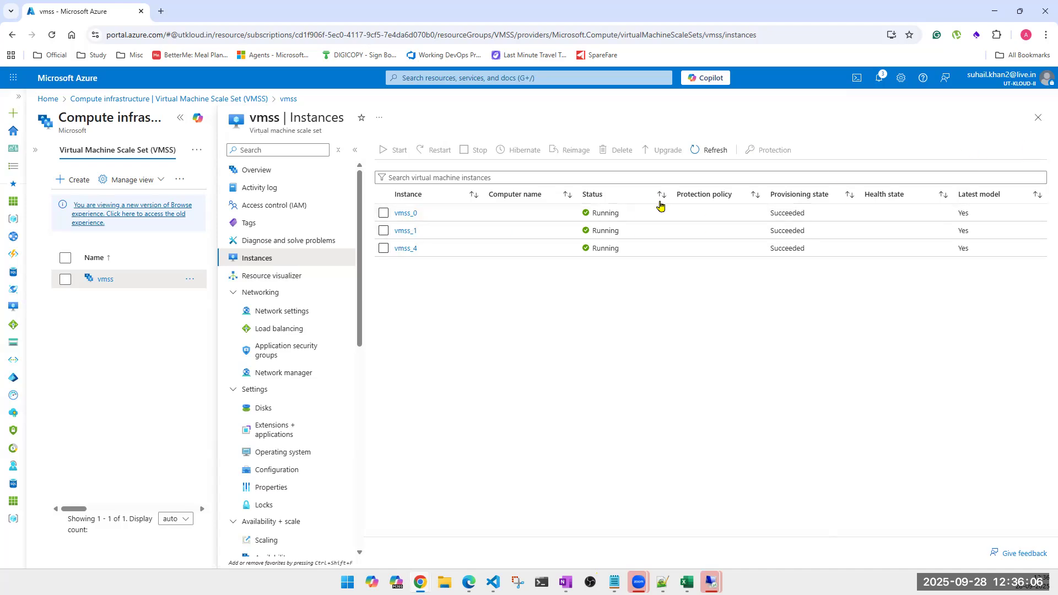
- Select instances vmss_1 and vmss_4, and refresh the instances list
left_click(383, 230)
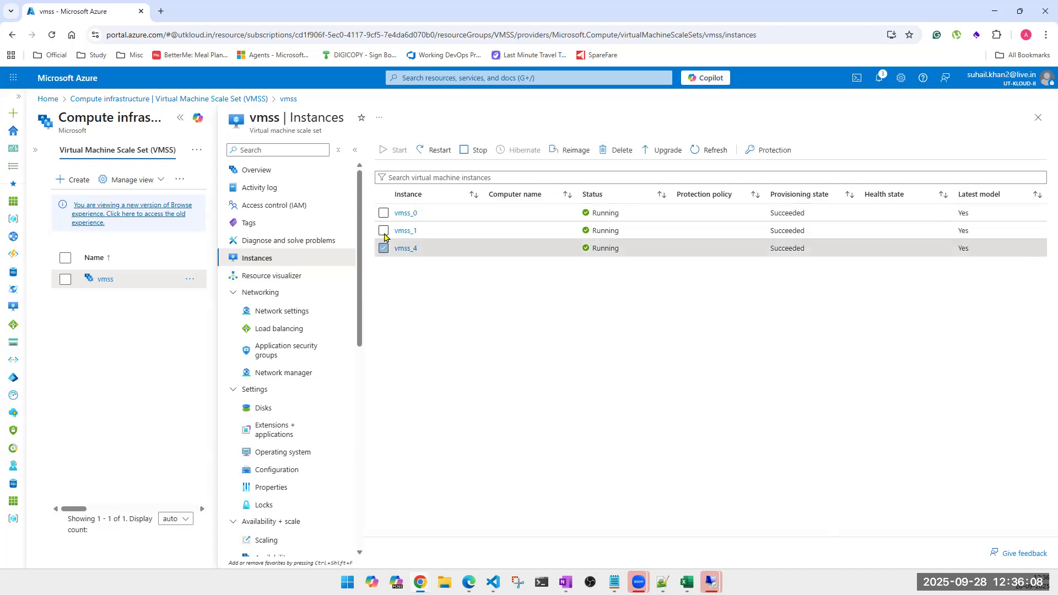
left_click(384, 247)
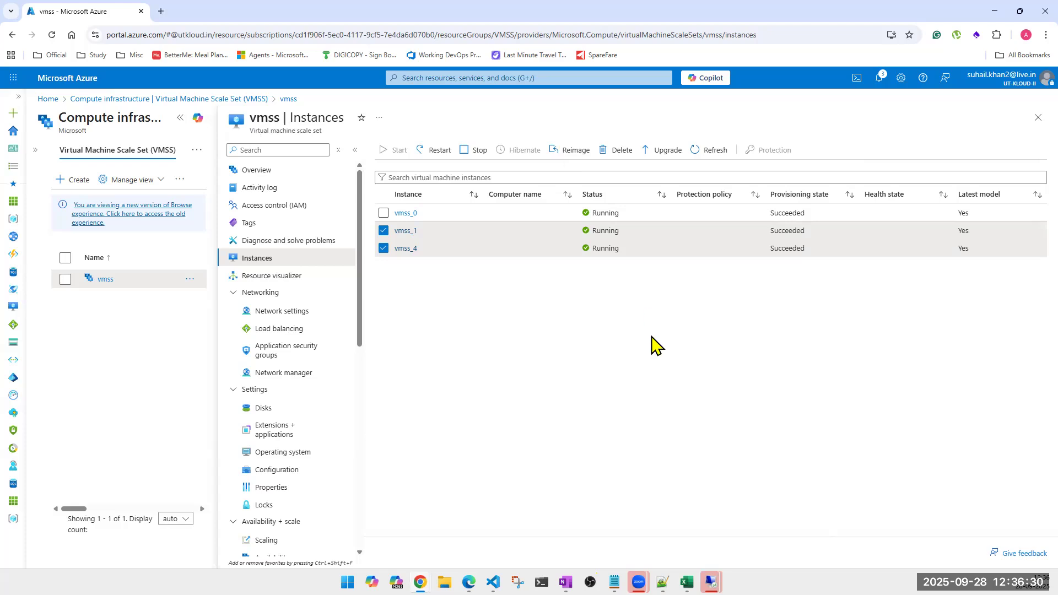
left_click(713, 147)
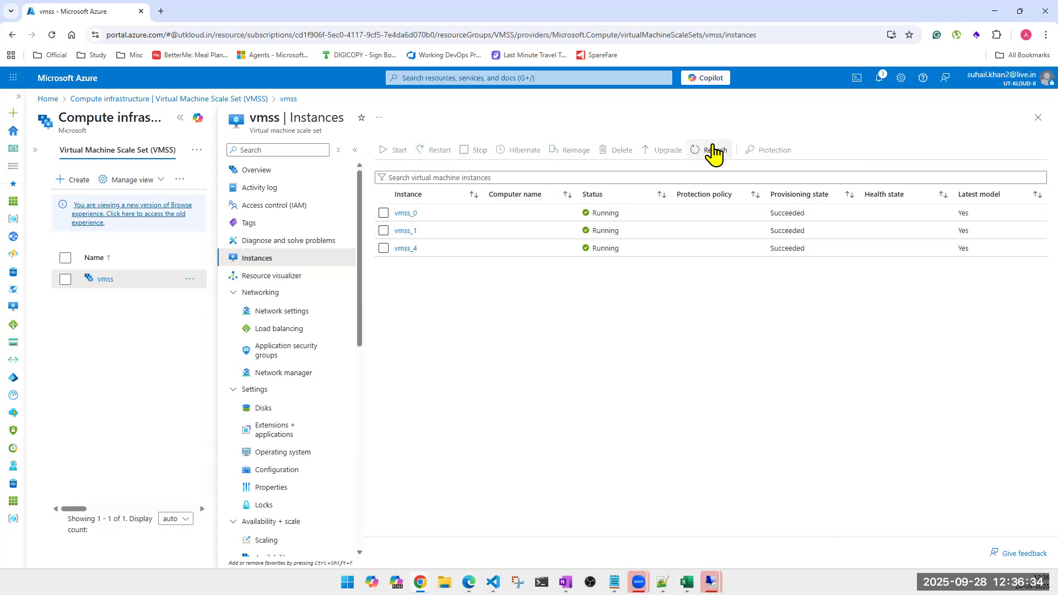
- Check the open Remote Desktop sessions, bring up 172.190.137.21 and return to the portal's instances list
mouse_move(711, 581)
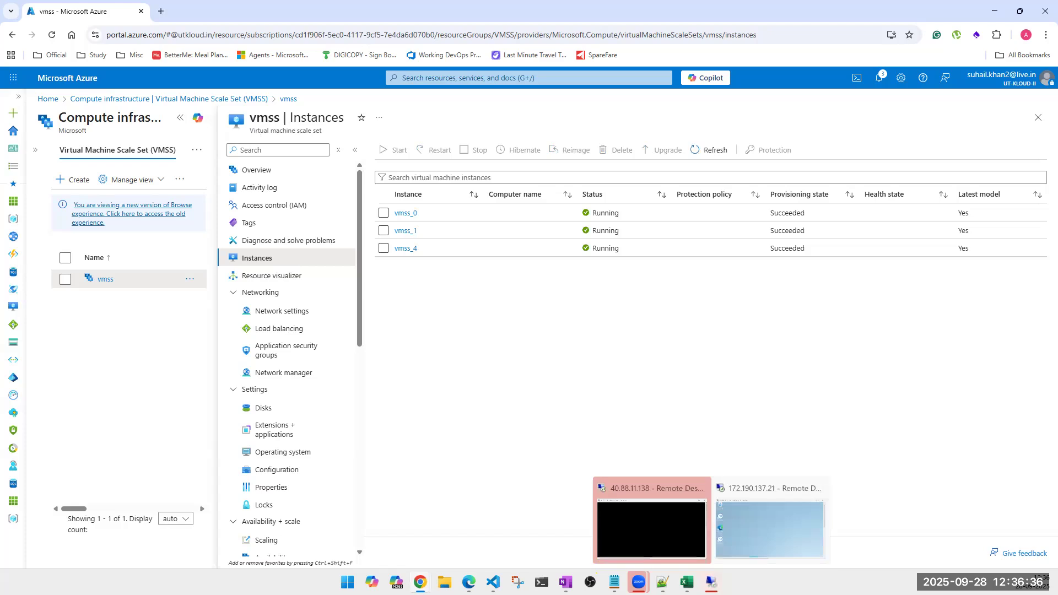
left_click(743, 537)
left_click(555, 395)
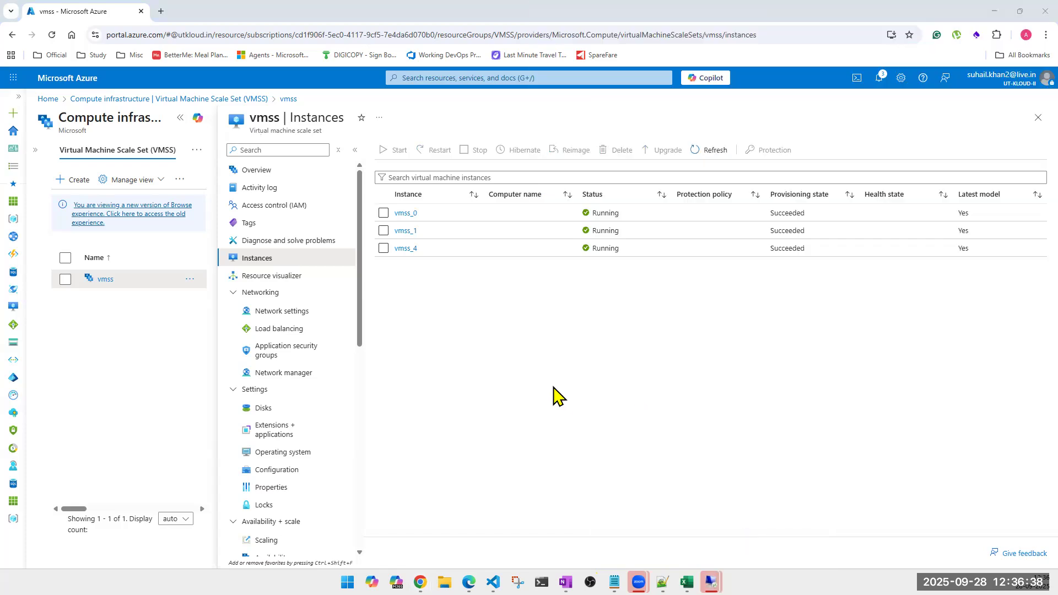
- Refresh the vmss instances list repeatedly to monitor the status and provisioning state of the remaining instances
left_click(714, 150)
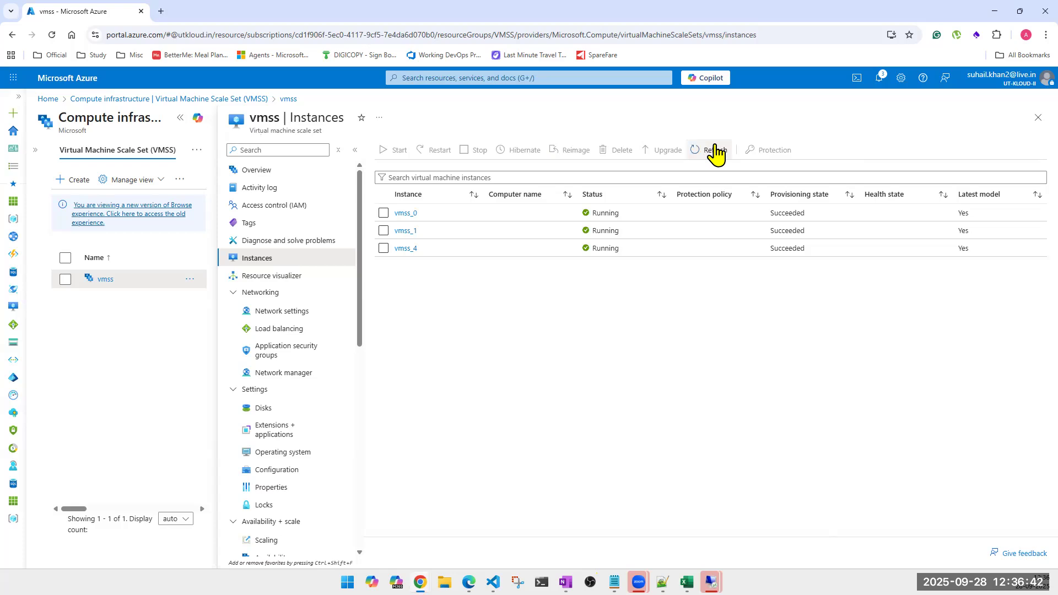
left_click(715, 151)
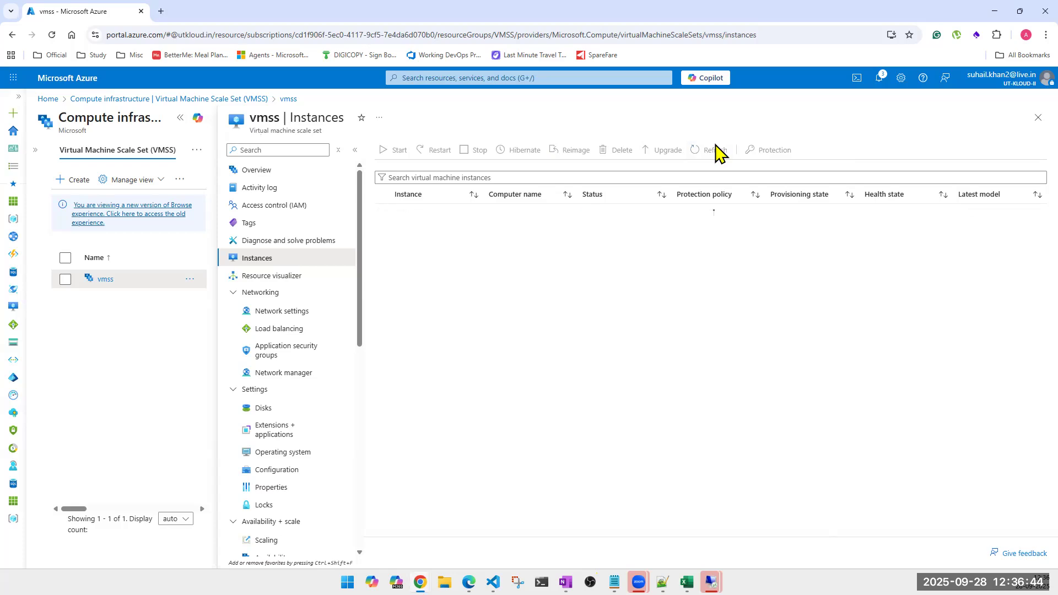
left_click(716, 152)
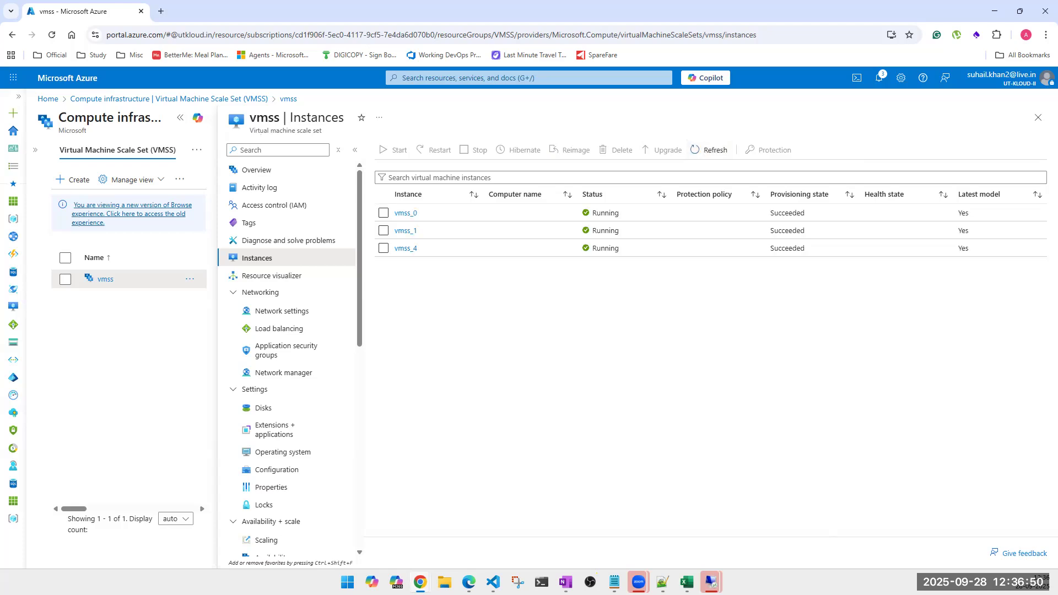
key("alt+Tab")
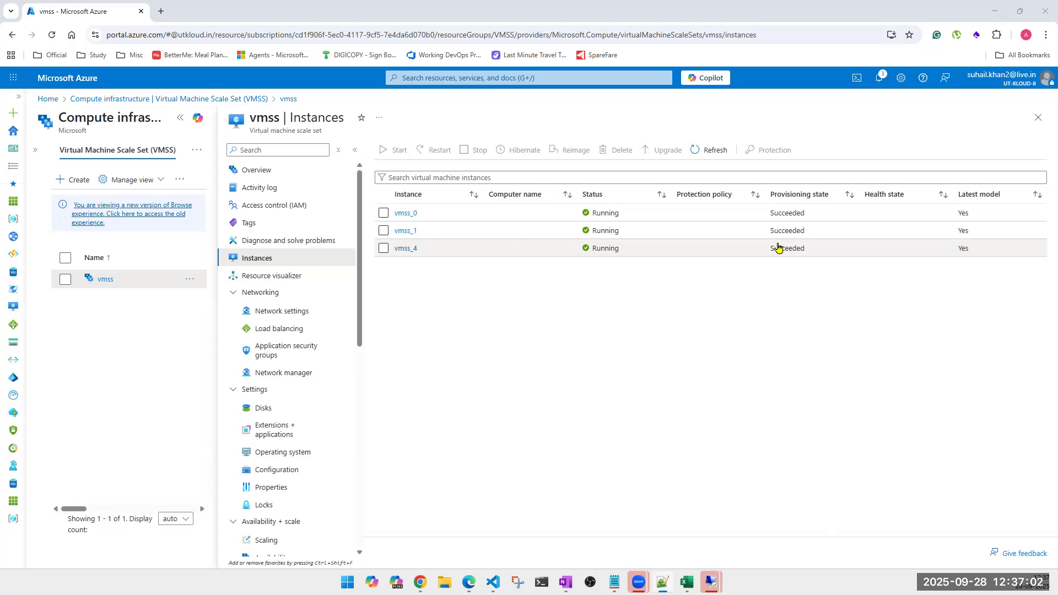
left_click(697, 158)
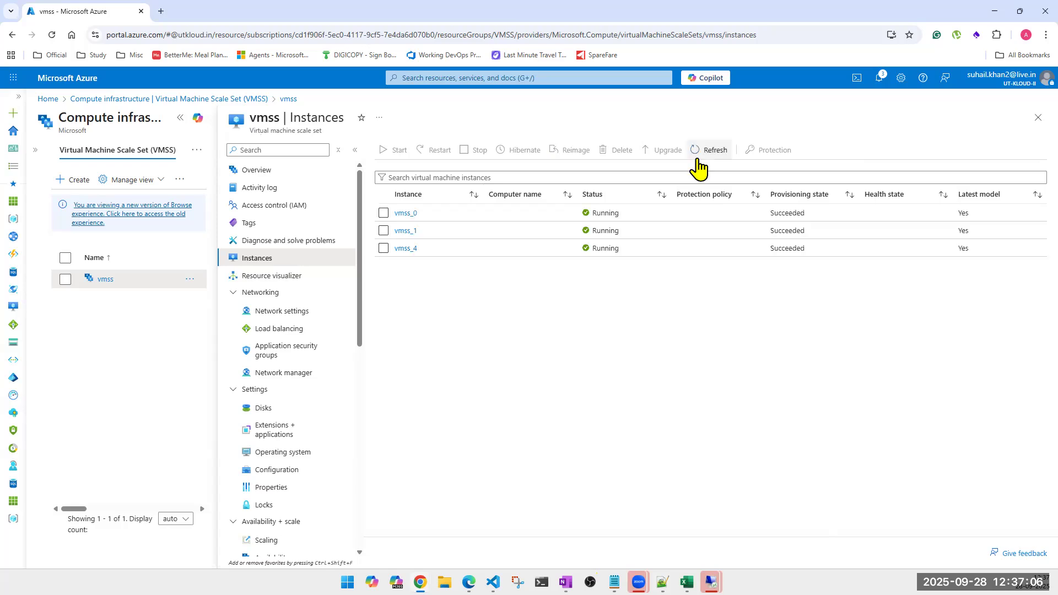
left_click(702, 156)
left_click(700, 150)
left_click(699, 150)
left_click(699, 150)
left_click(700, 154)
left_click(700, 153)
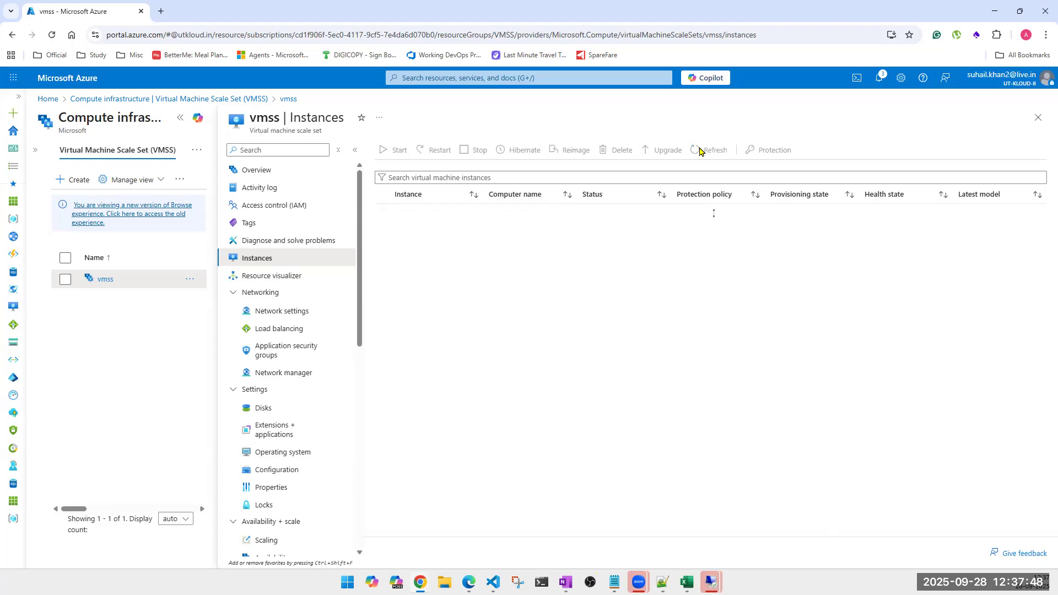
left_click(699, 151)
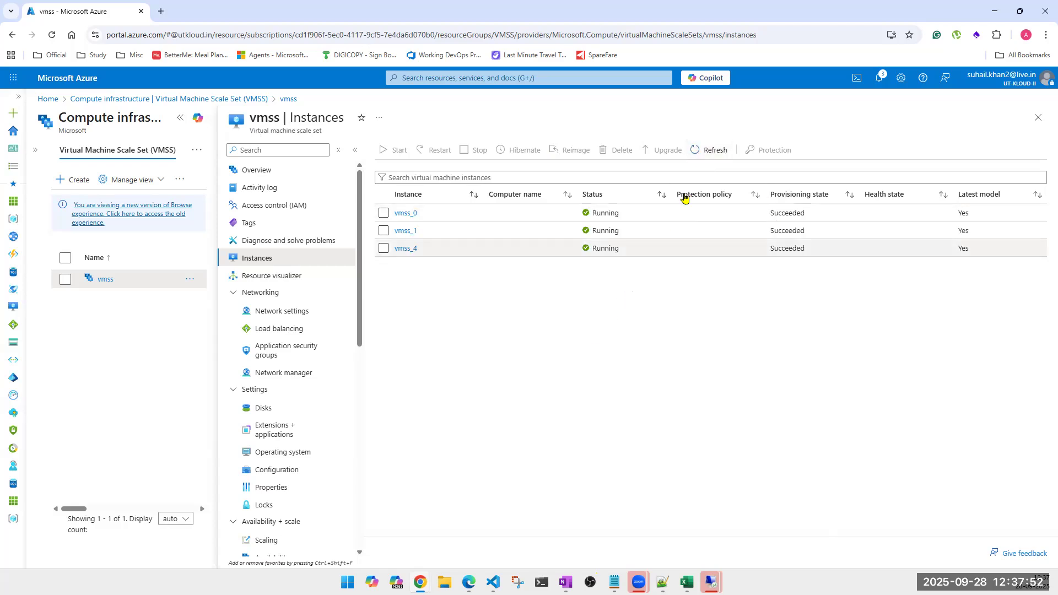
left_click(705, 158)
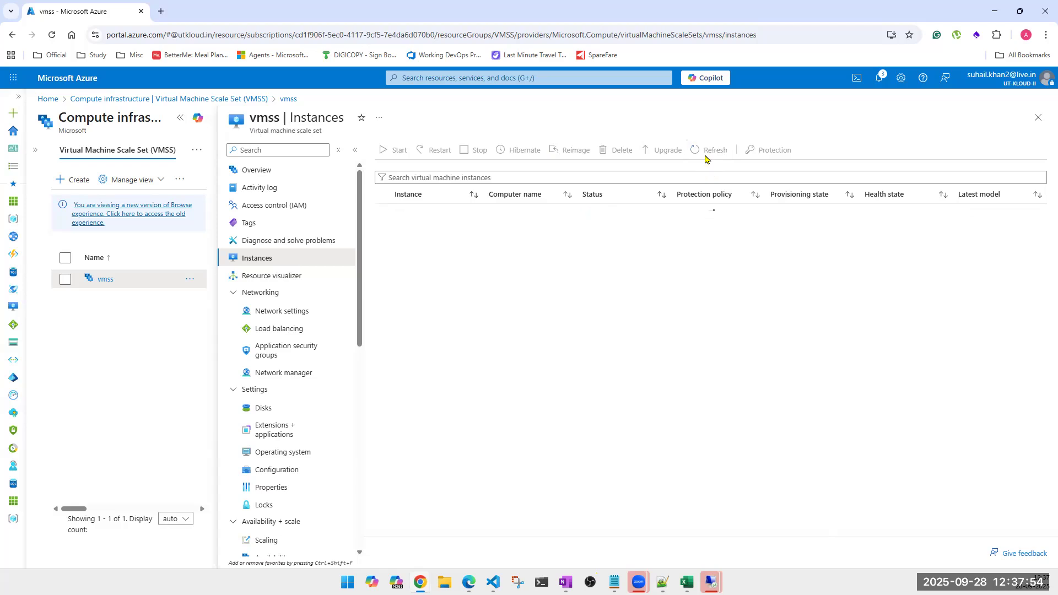
left_click(705, 156)
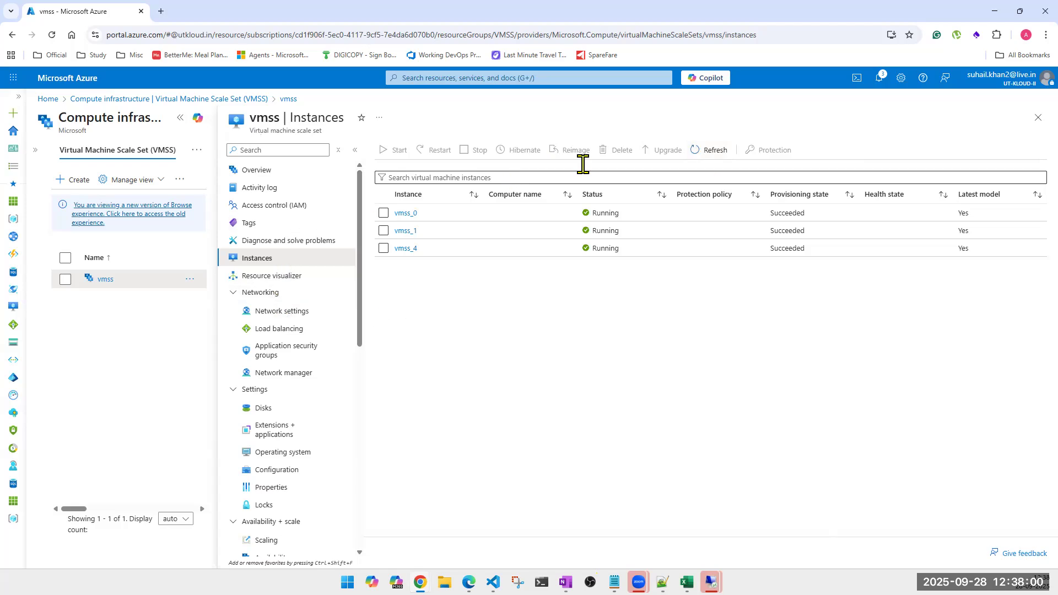
left_click(699, 153)
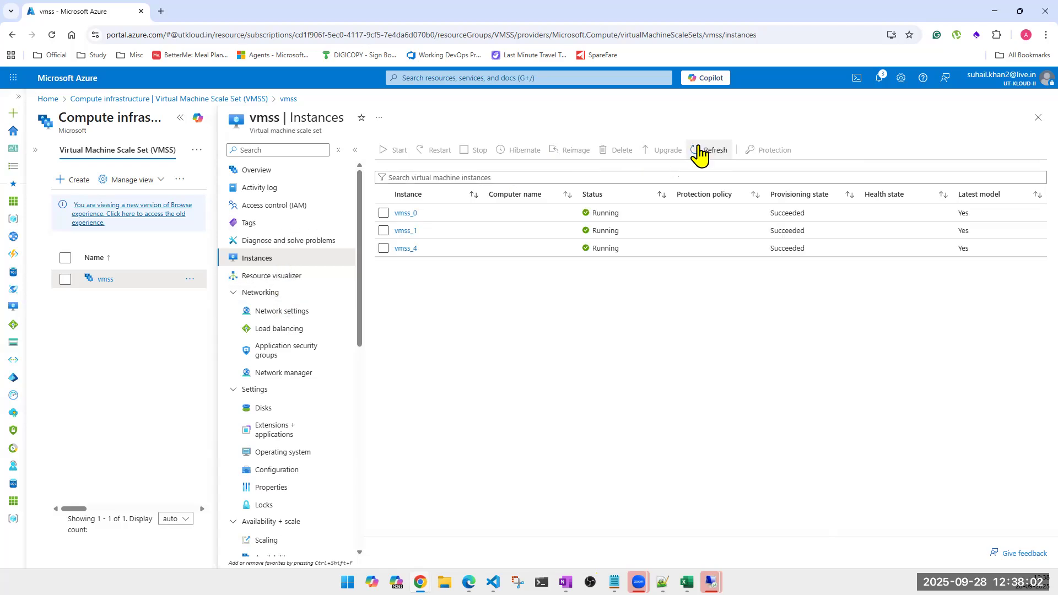
left_click(698, 153)
left_click(698, 153)
left_click(709, 150)
left_click(710, 153)
left_click(709, 152)
left_click(708, 149)
left_click(709, 150)
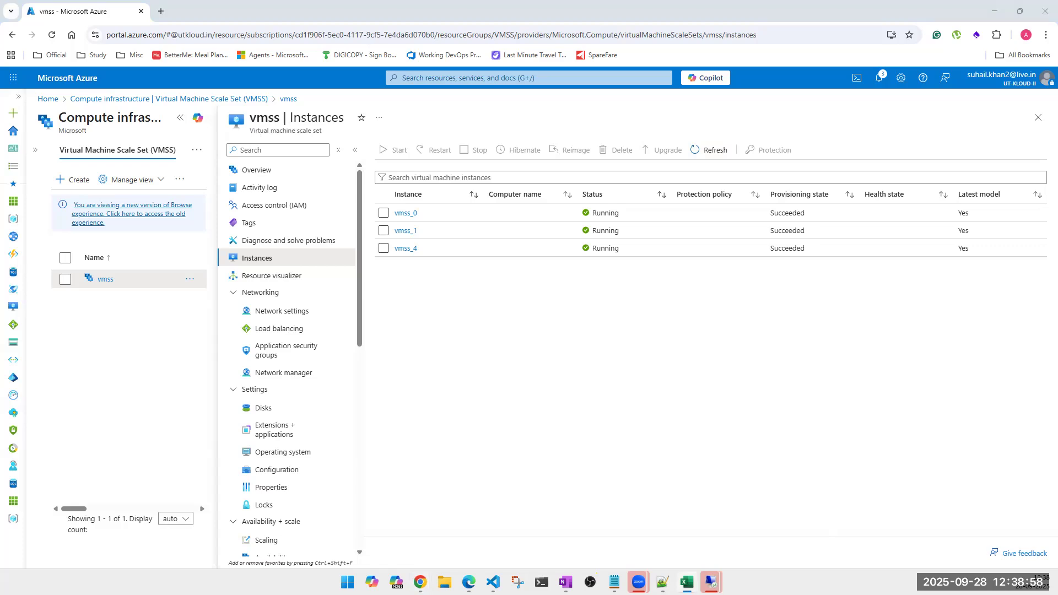
- Switch to Excel and bring the Batch Aug 2025.xlsx workbook onto the main display, maximized
key("alt+Tab")
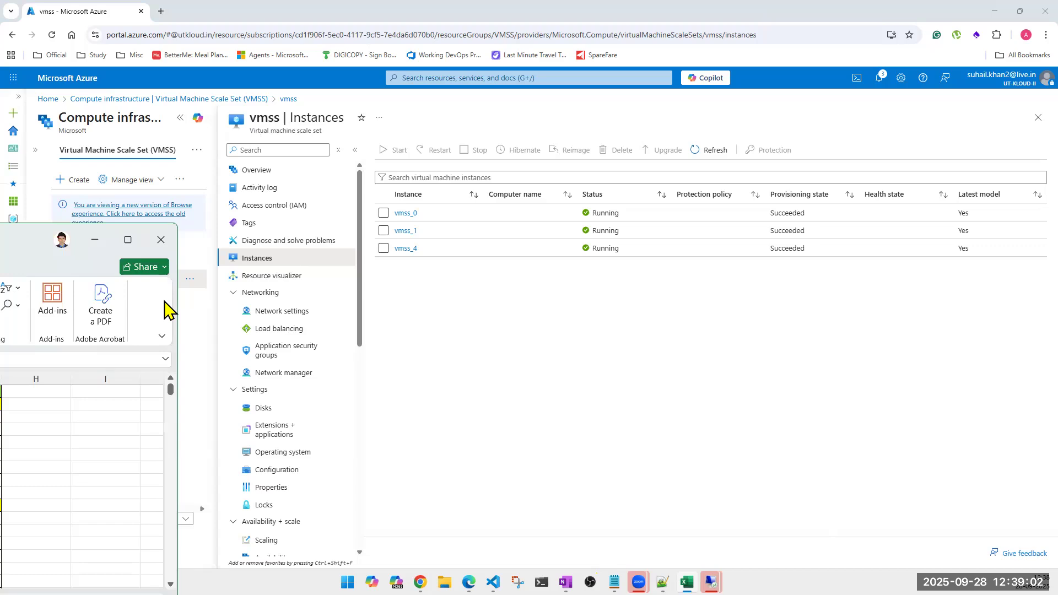
left_click_drag(164, 302, 629, 365)
left_click(611, 347)
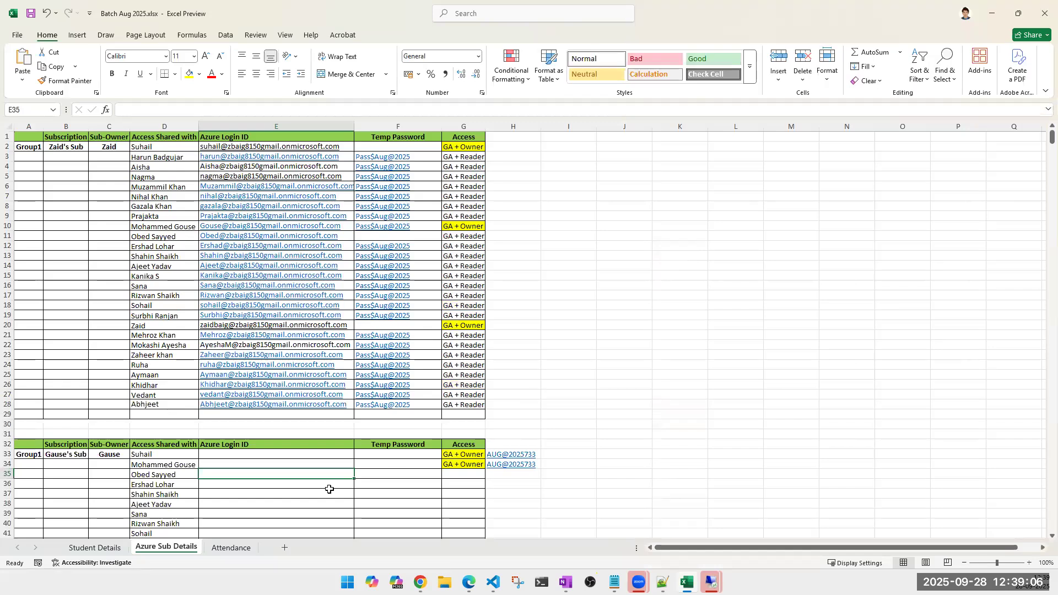
- Examine the second subscription's table in rows 32 to 51, including its shared users, login ID, temporary password and access columns
scroll(329, 489, "down", 1)
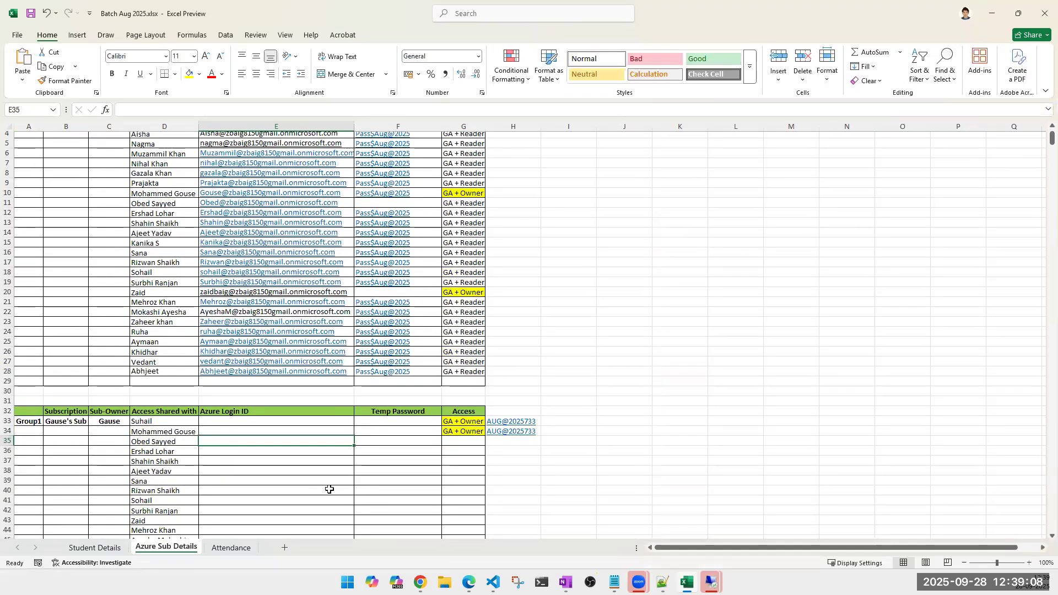
scroll(269, 459, "down", 2)
left_click(147, 375)
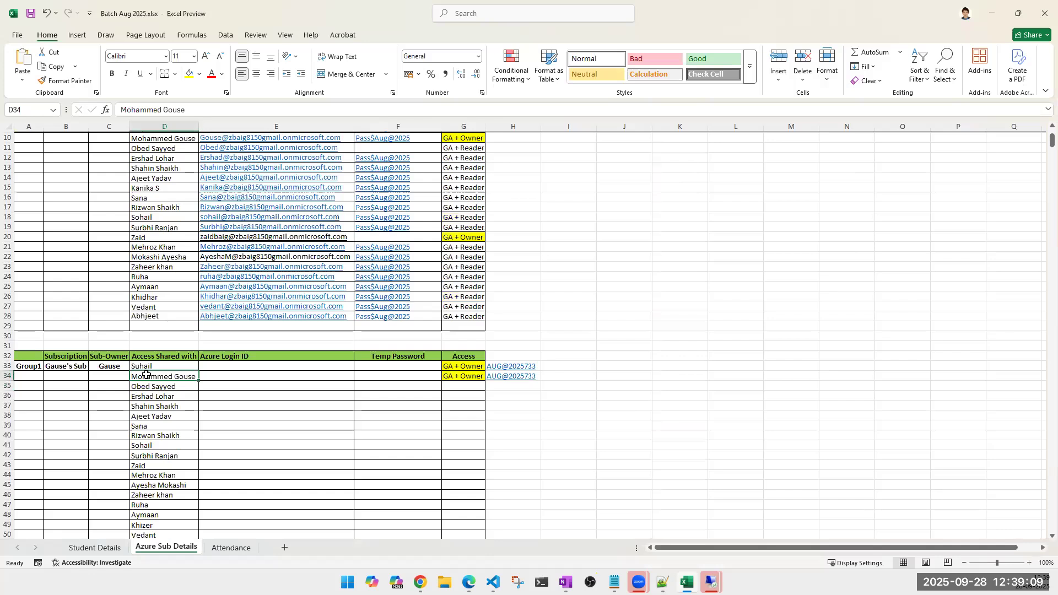
double_click(232, 375)
key("Escape")
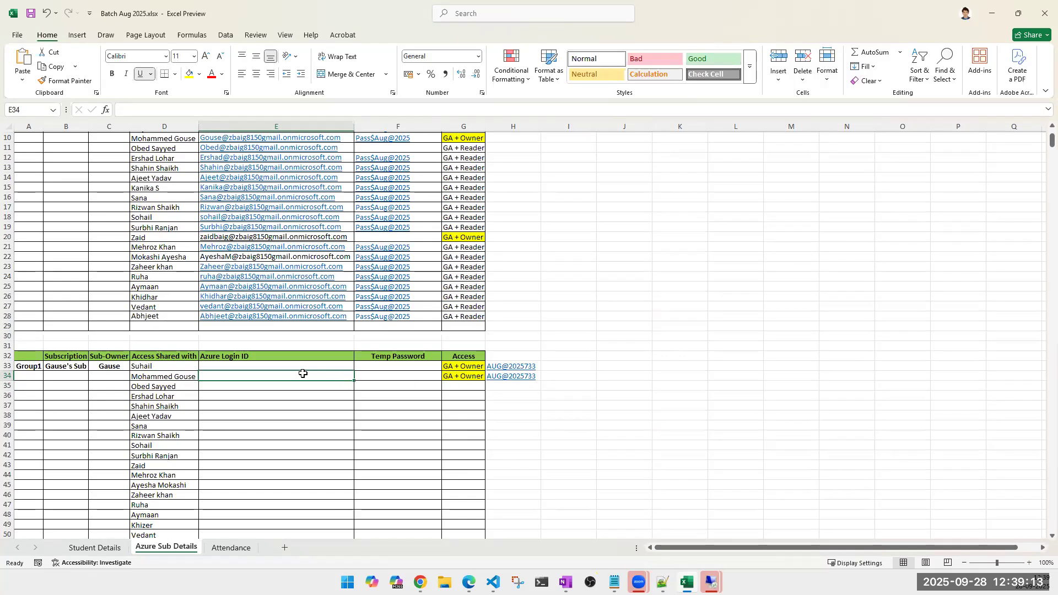
left_click(190, 366)
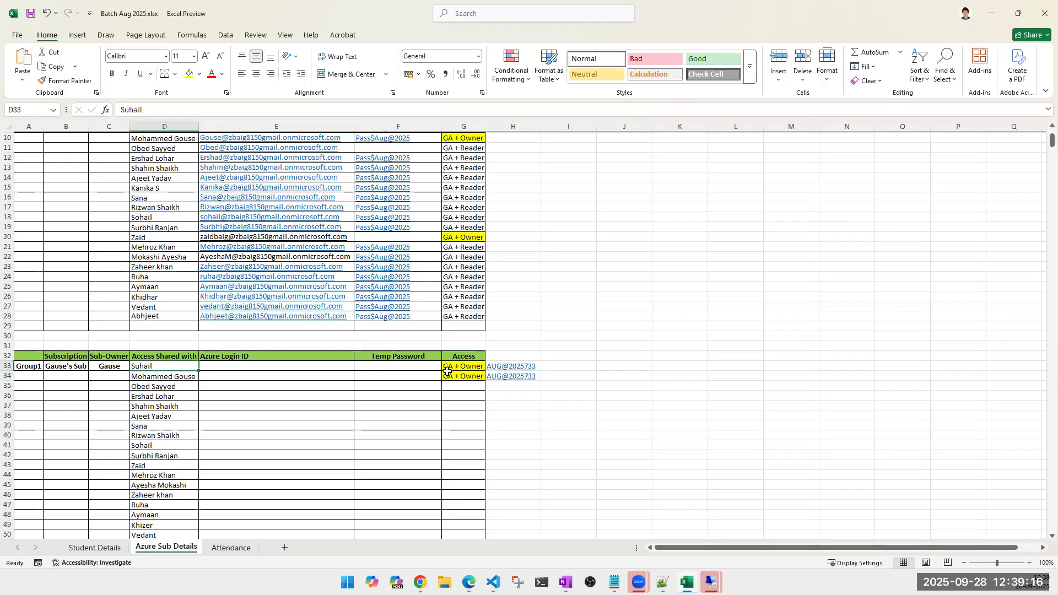
left_click(168, 388)
scroll(168, 388, "down", 2)
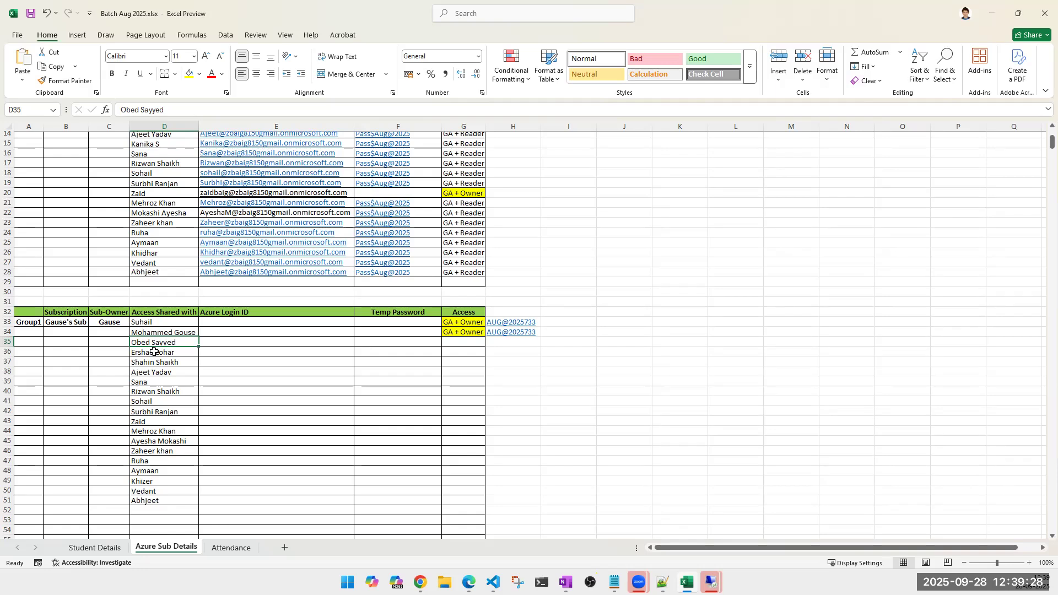
left_click_drag(154, 351, 151, 500)
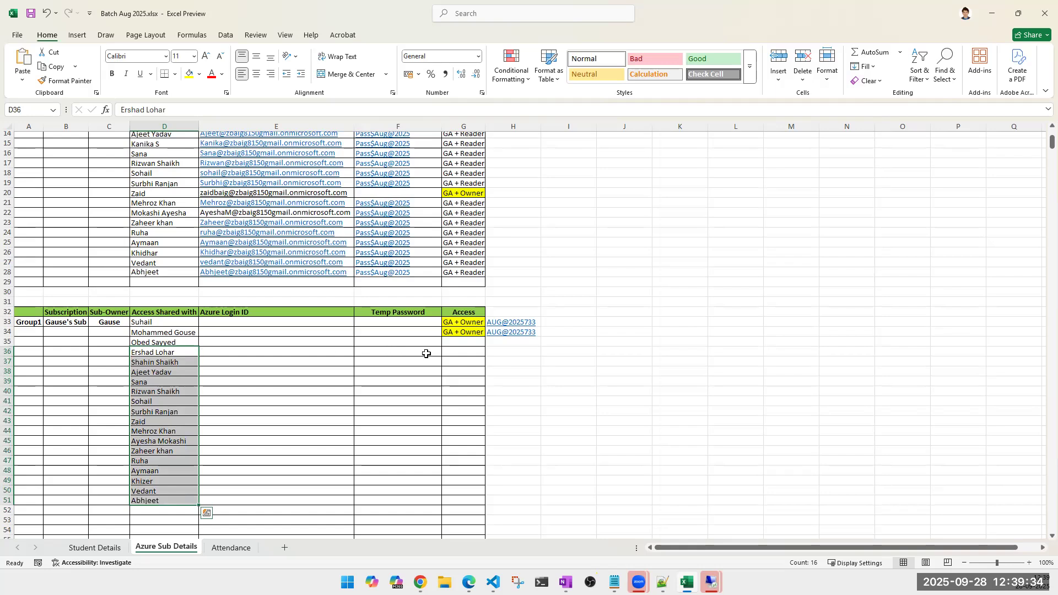
left_click(220, 354)
left_click_drag(159, 353, 370, 496)
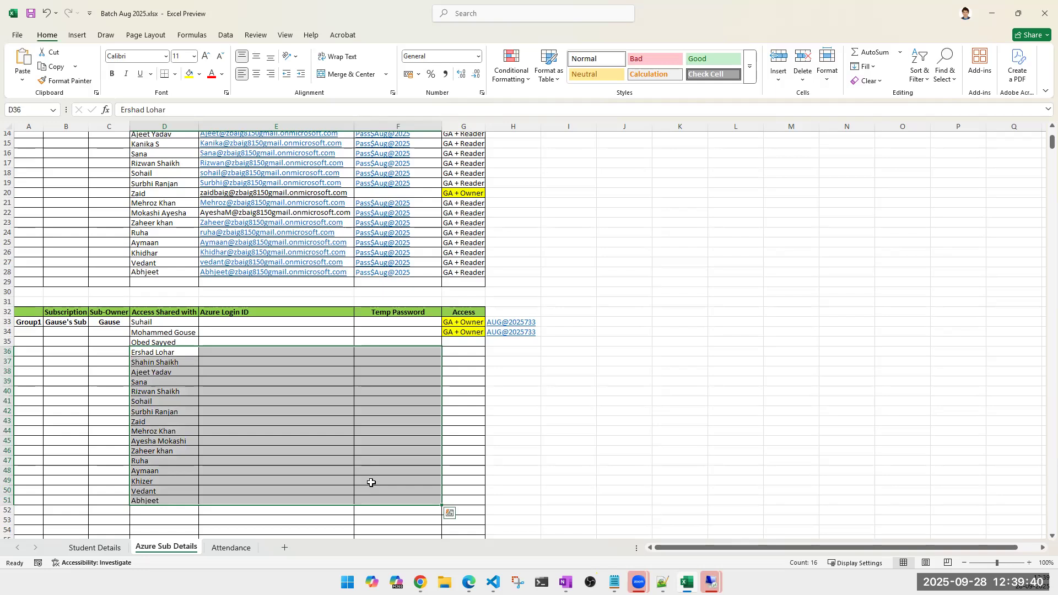
- Enter "Global Reader" in cell G36 and autofit column G to its contents
left_click(452, 355)
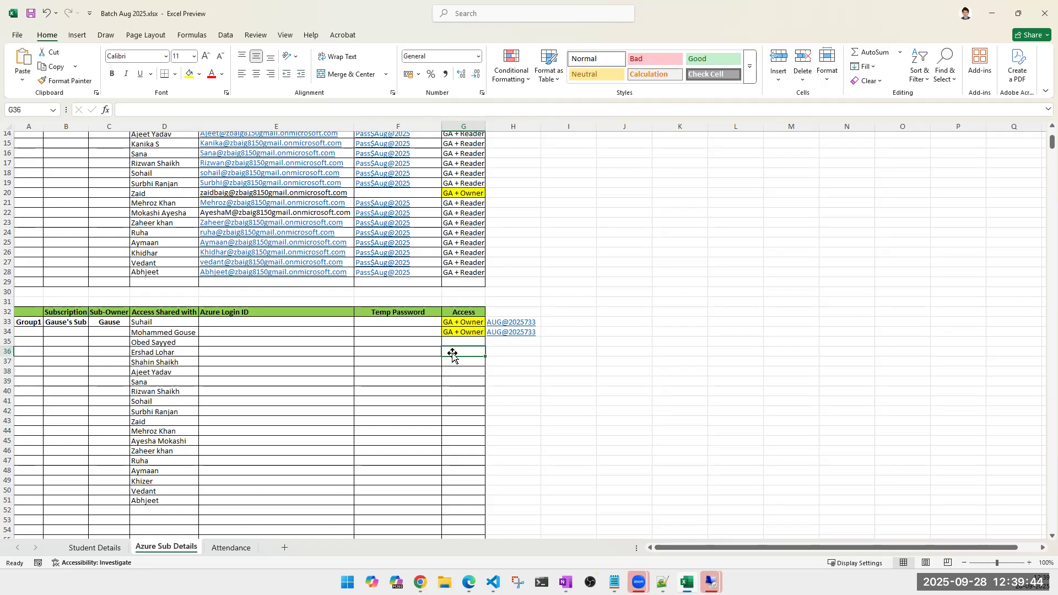
type("Glo")
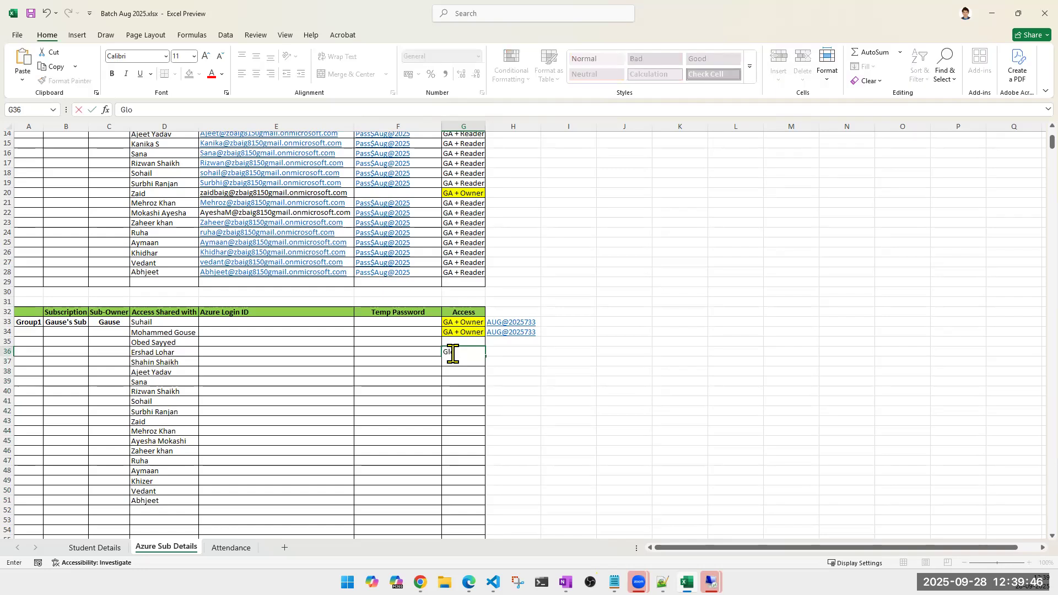
type("bal Reader")
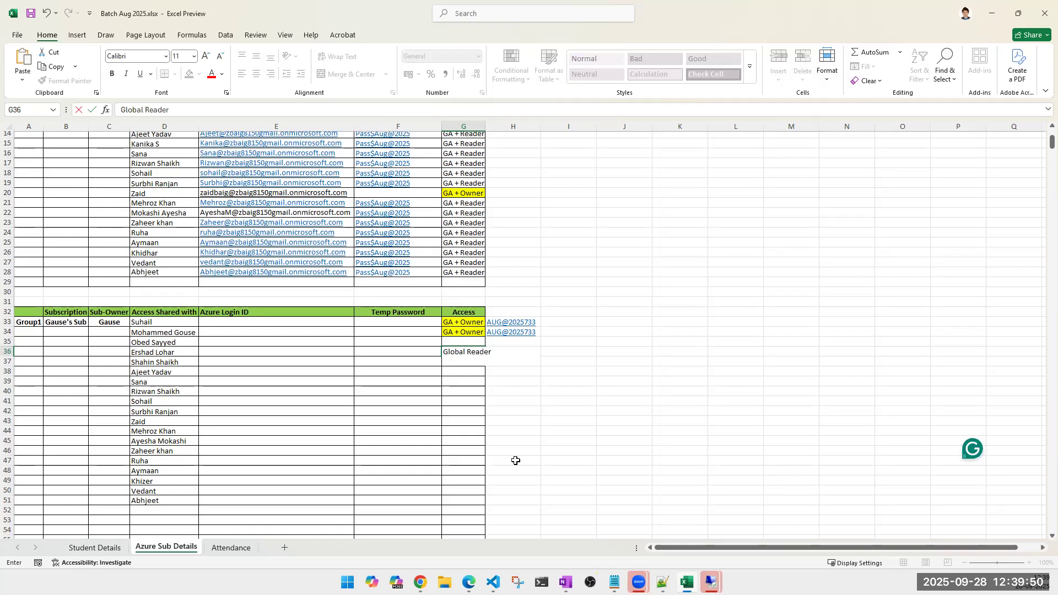
left_click(451, 414)
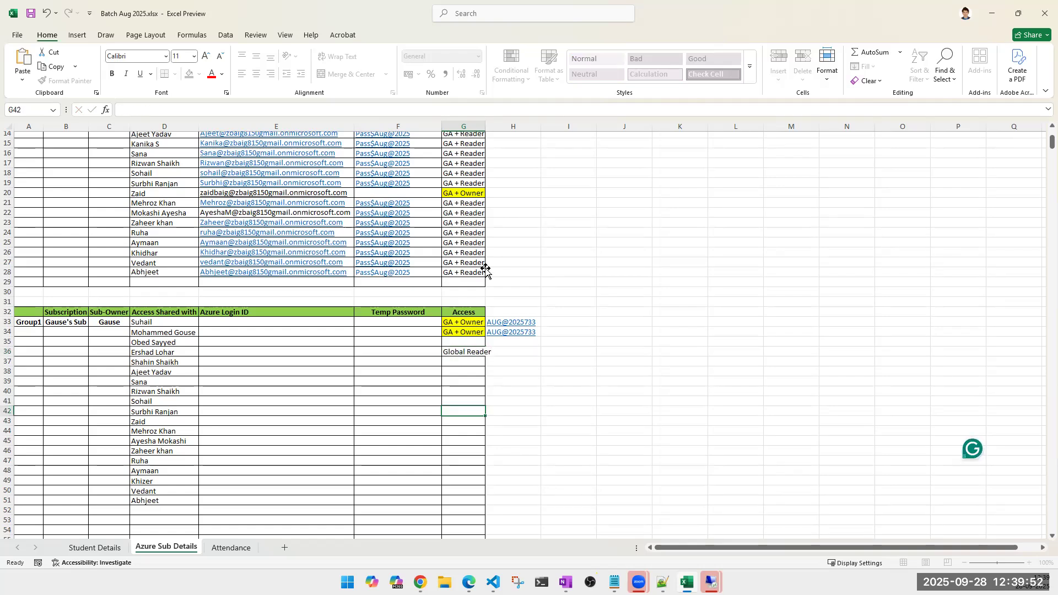
double_click(484, 125)
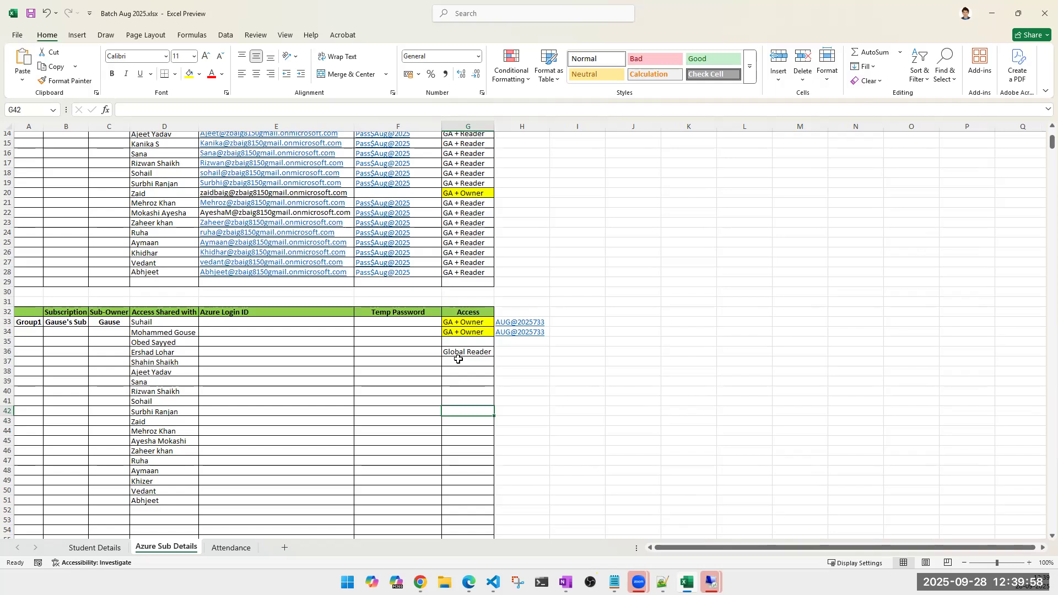
- Replace the access entry in cell G36 with "GR + Reader"
left_click(435, 353)
key("Right")
type("GR")
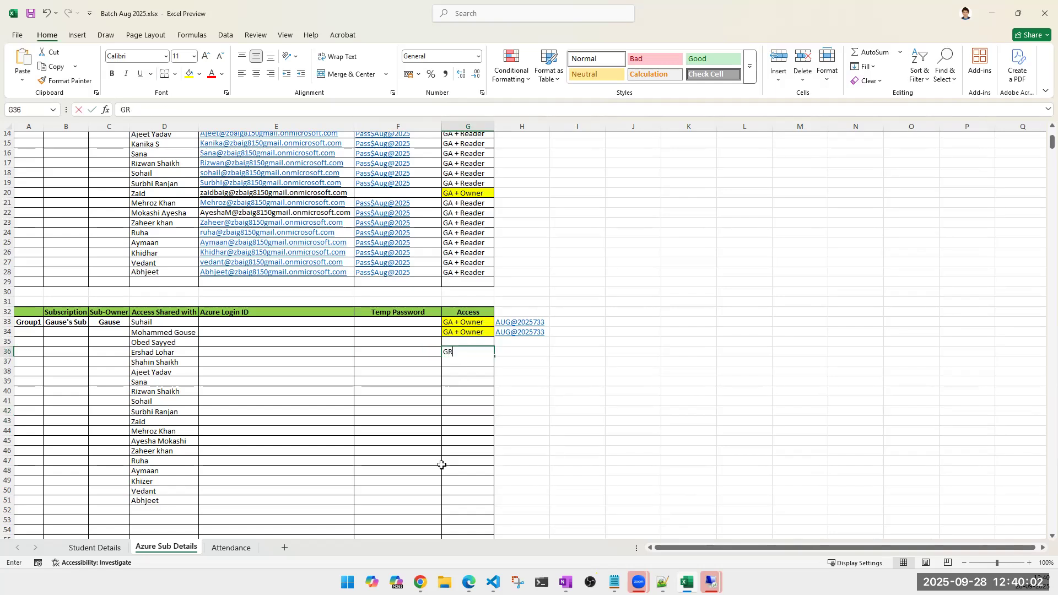
type(" + Reader")
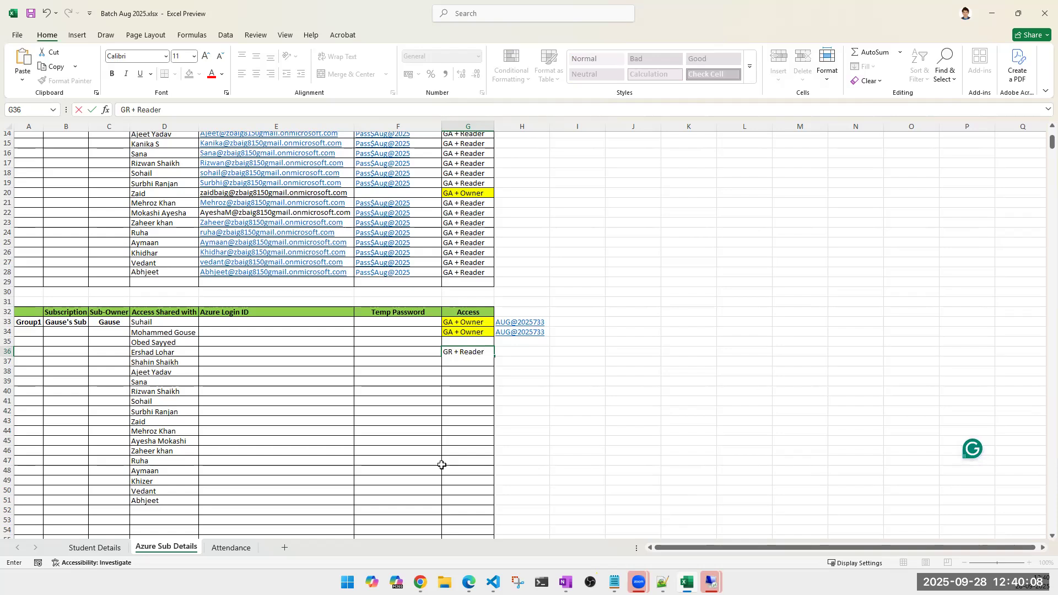
left_click(481, 401)
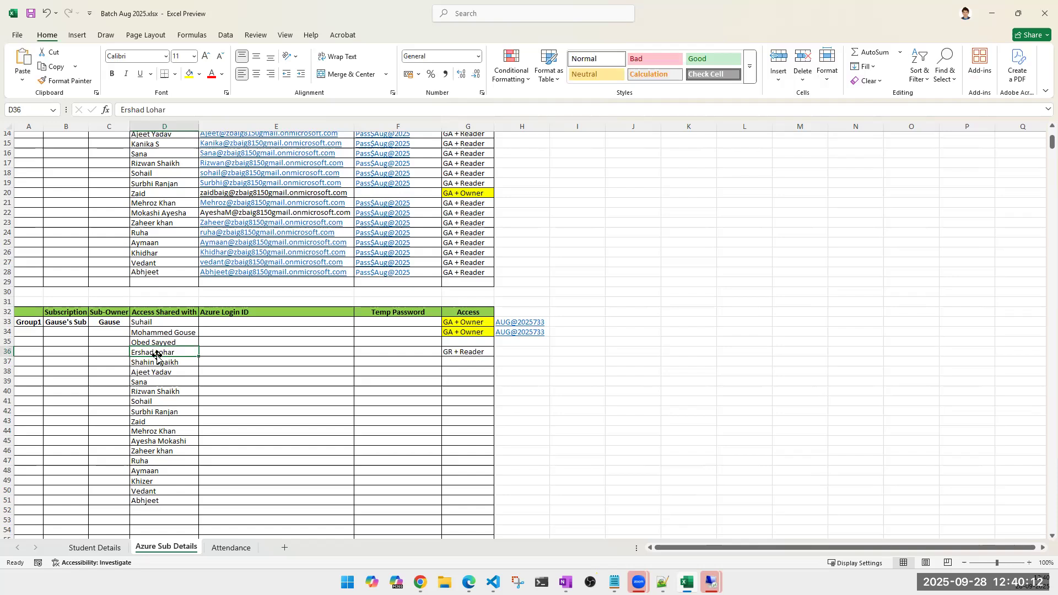
- Fill "GR + Reader" down the Access column from G36 through G51
left_click(457, 352)
left_click_drag(459, 349, 467, 499)
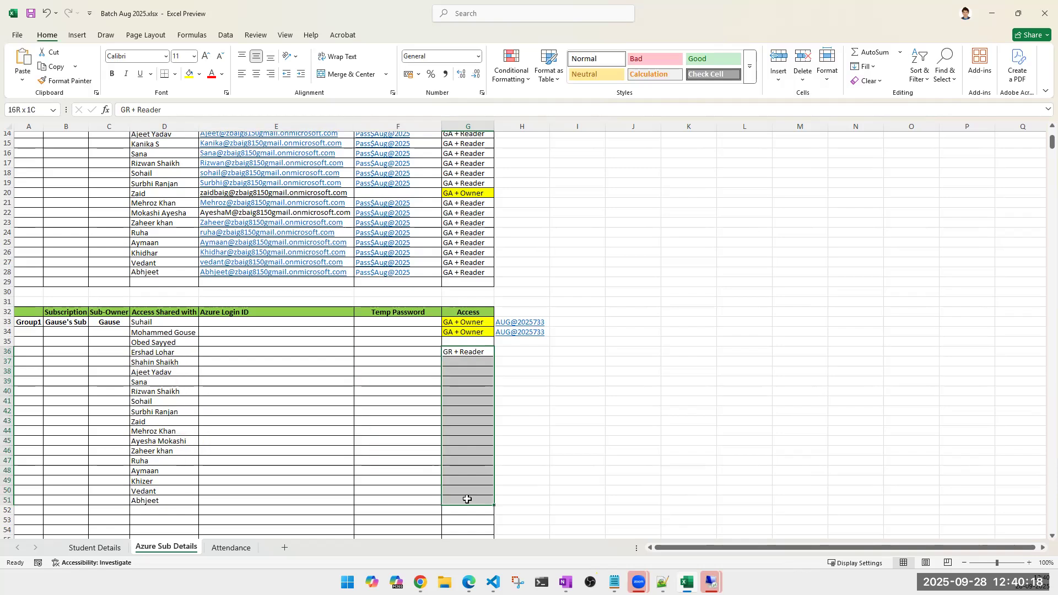
key("ctrl+d")
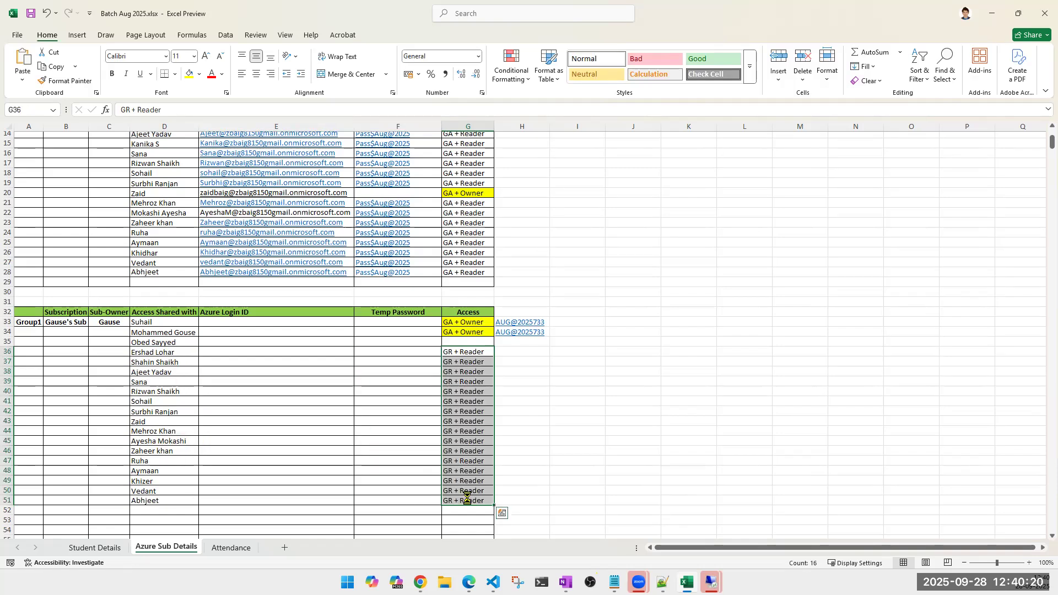
left_click(413, 400)
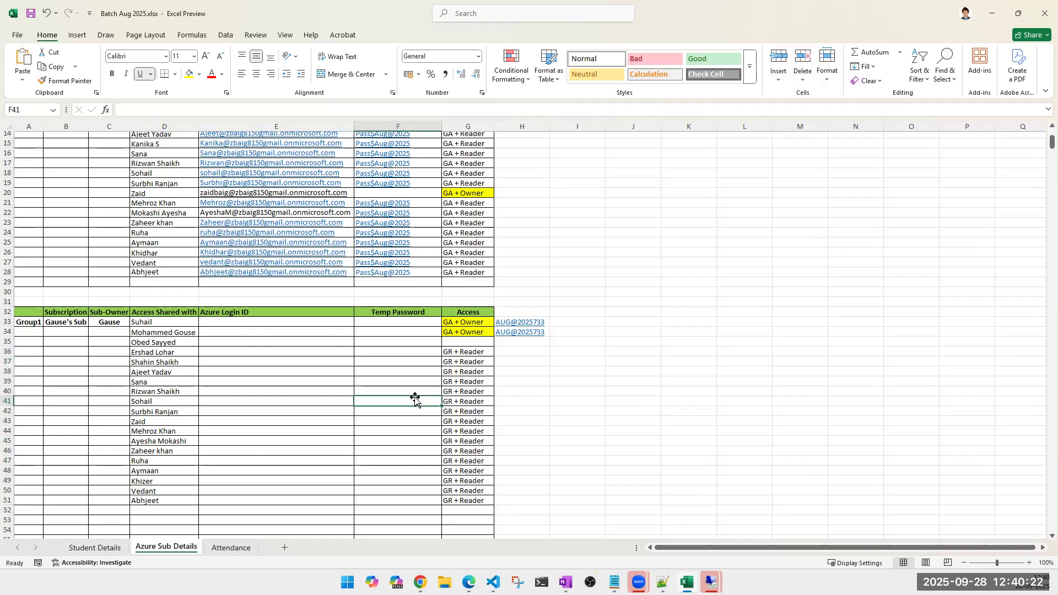